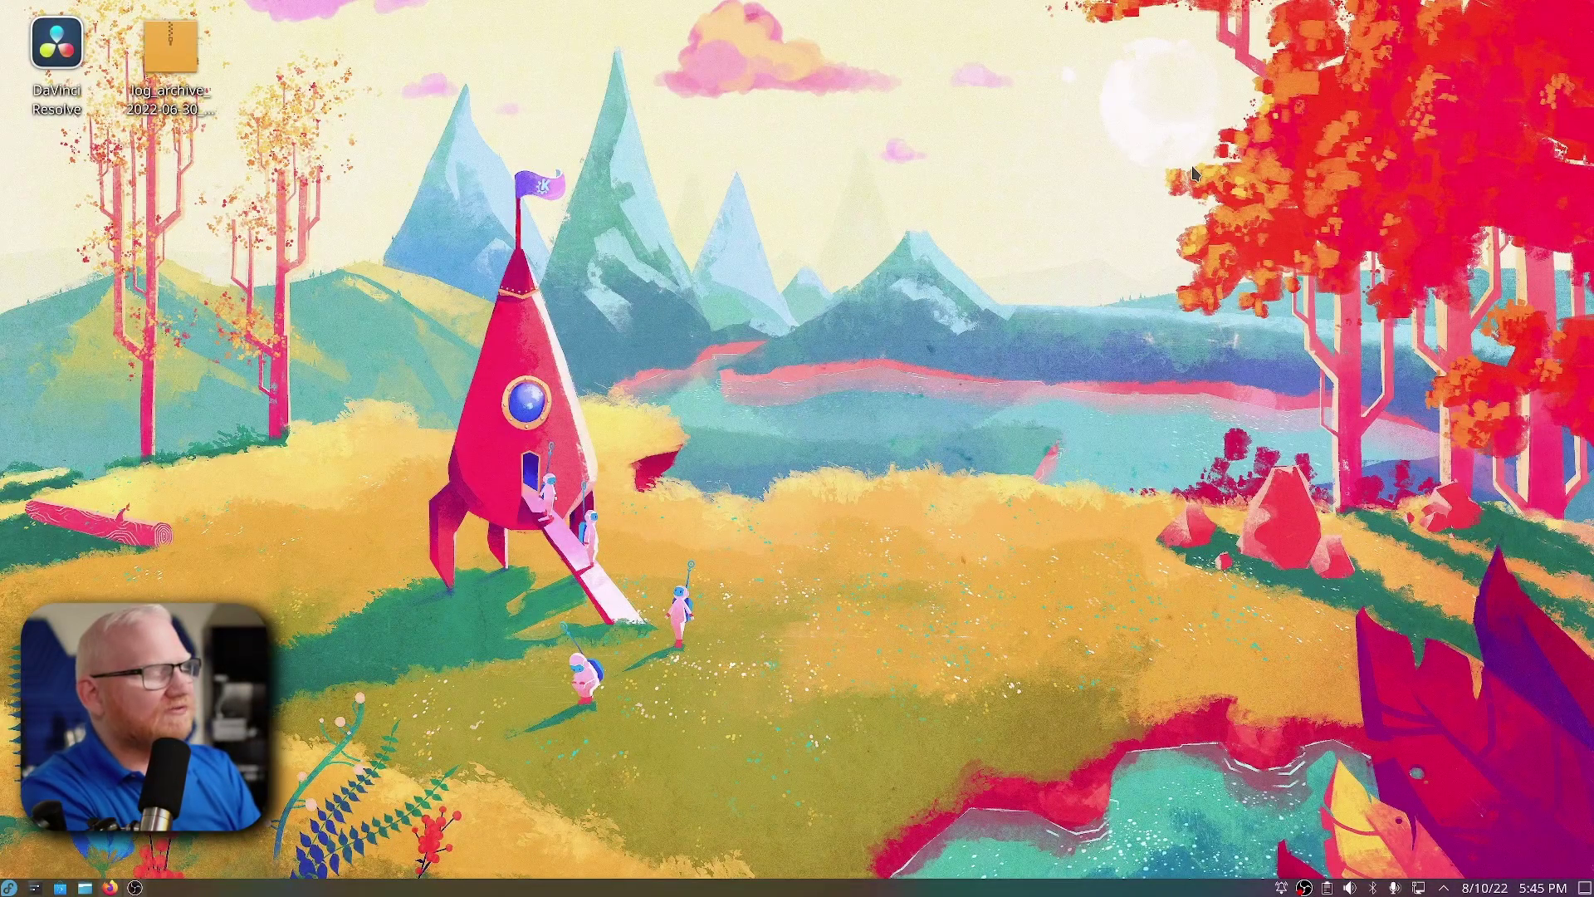
Step: Search the launcher for 'virtual' and open the Virtual Desktops settings result
key("super")
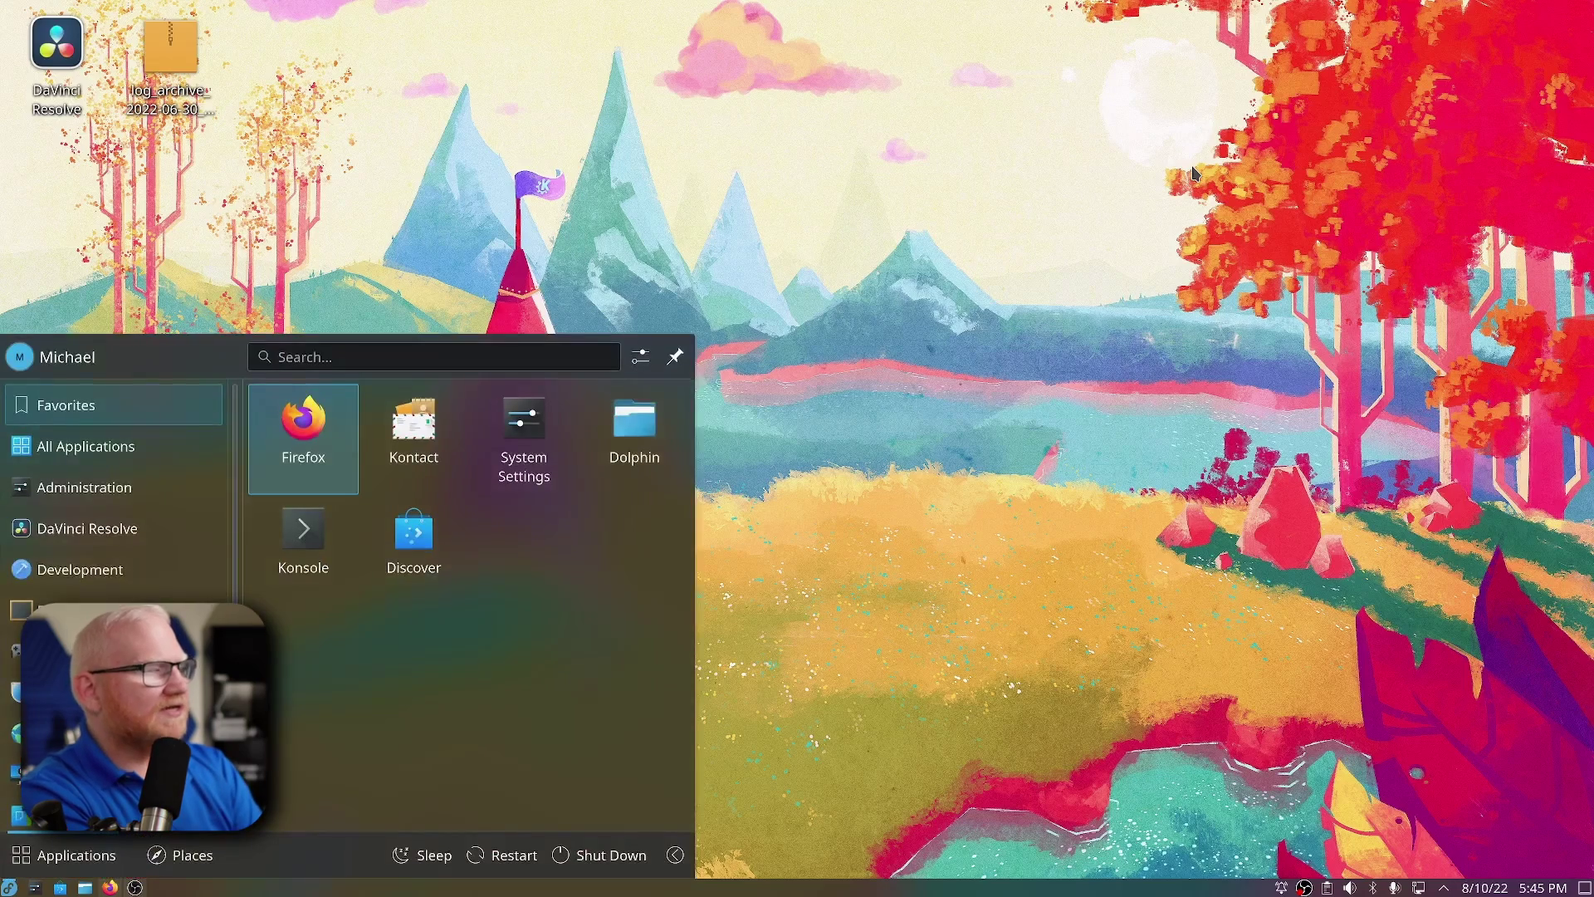
type("virtual")
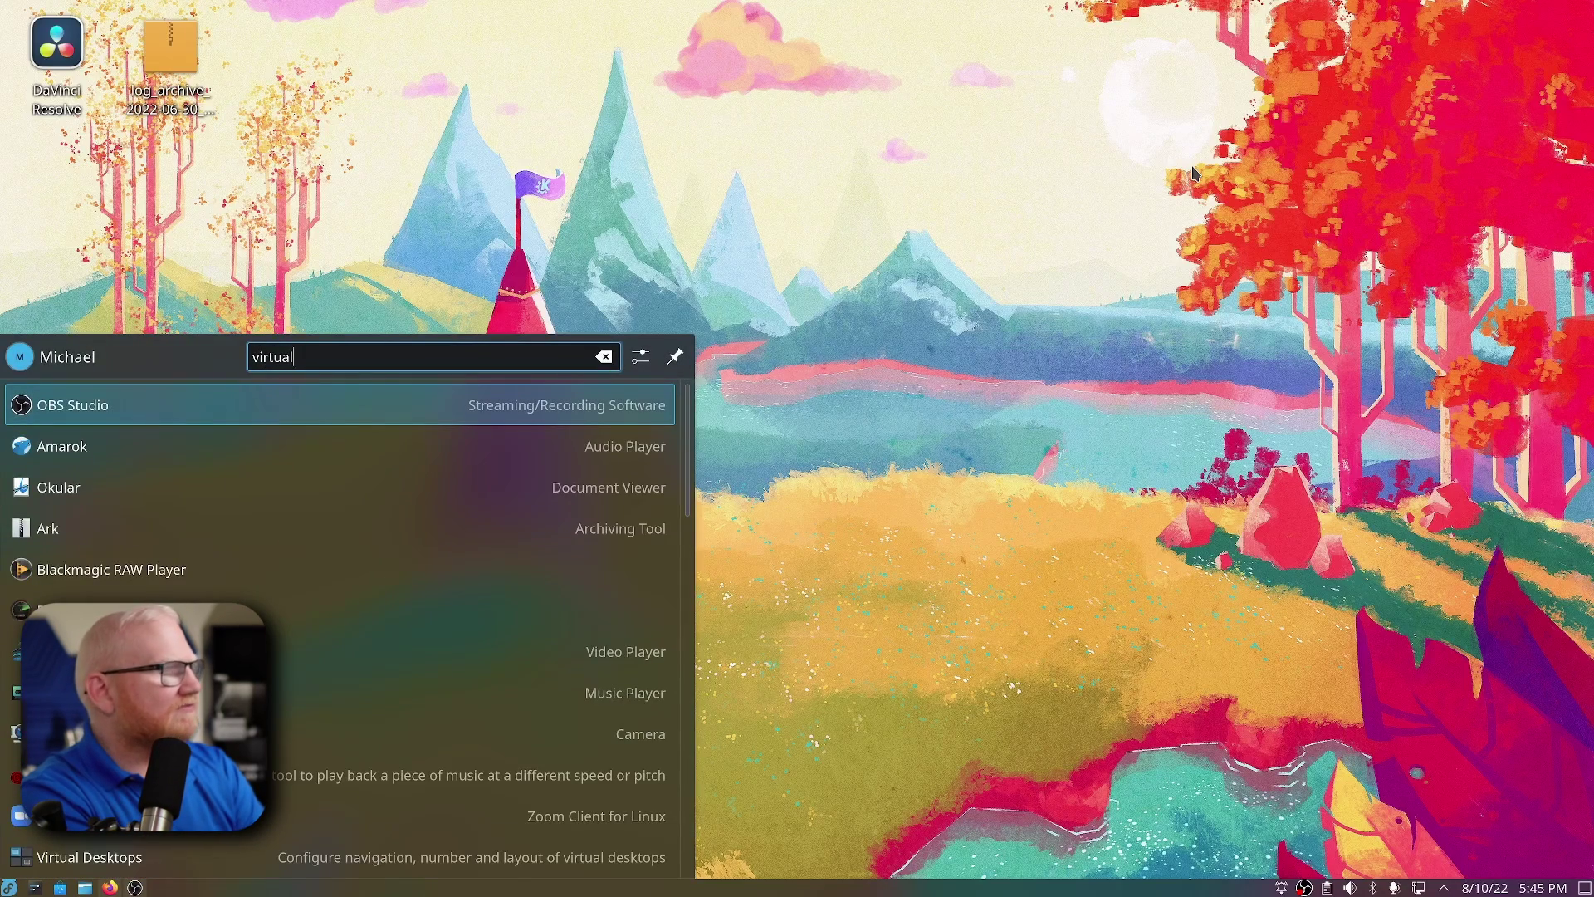
key("Return")
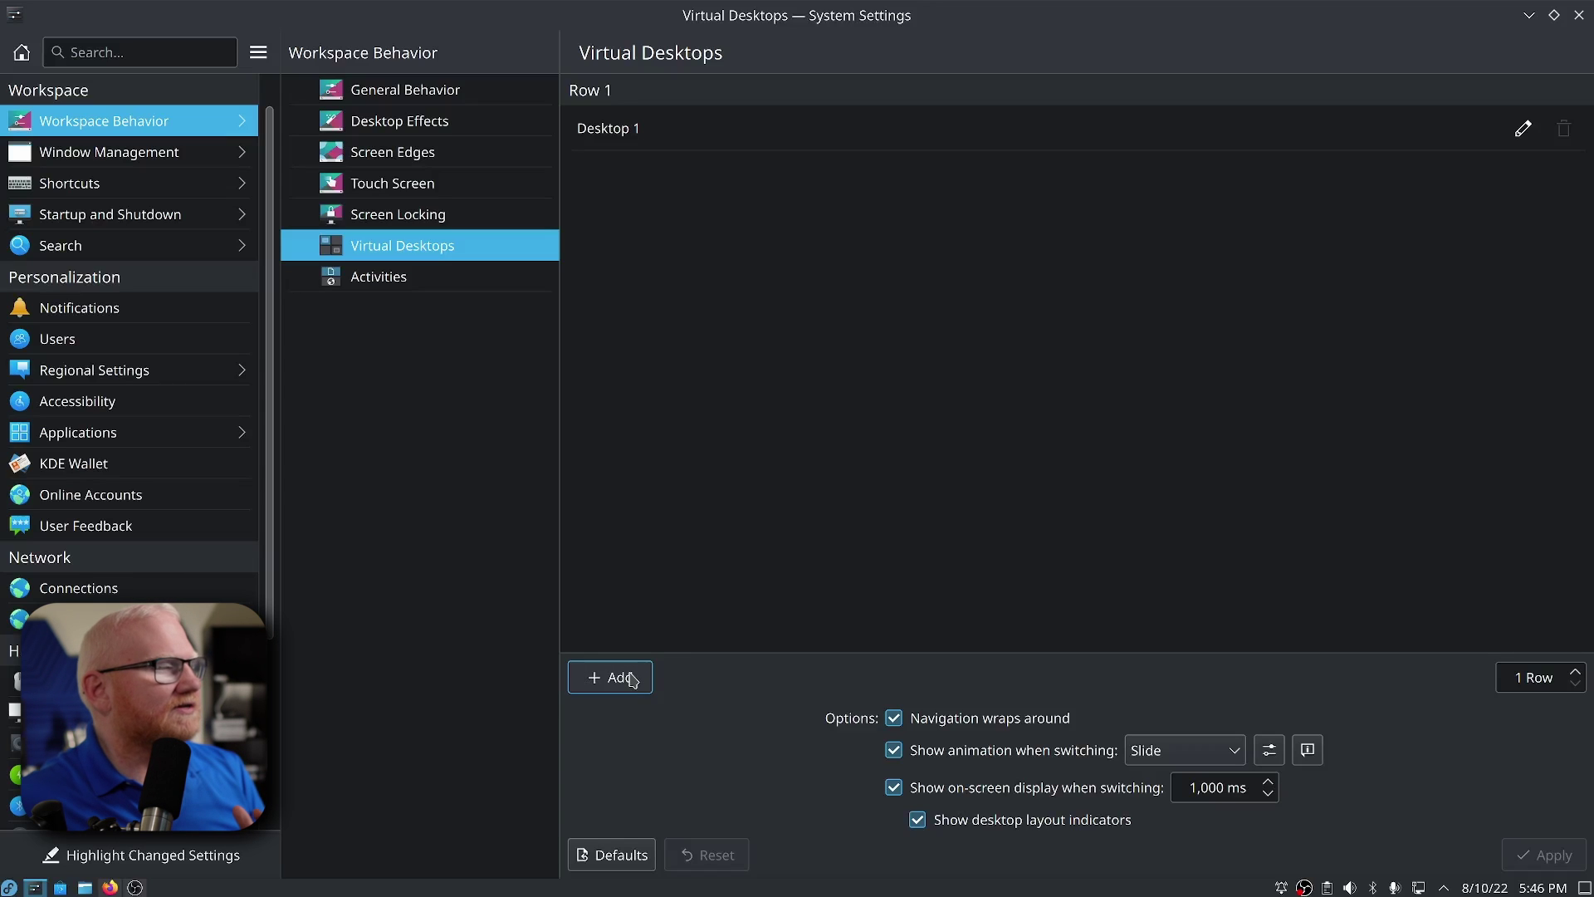
Step: Add two New Desktops, set the layout to 2 rows, and apply
left_click(631, 679)
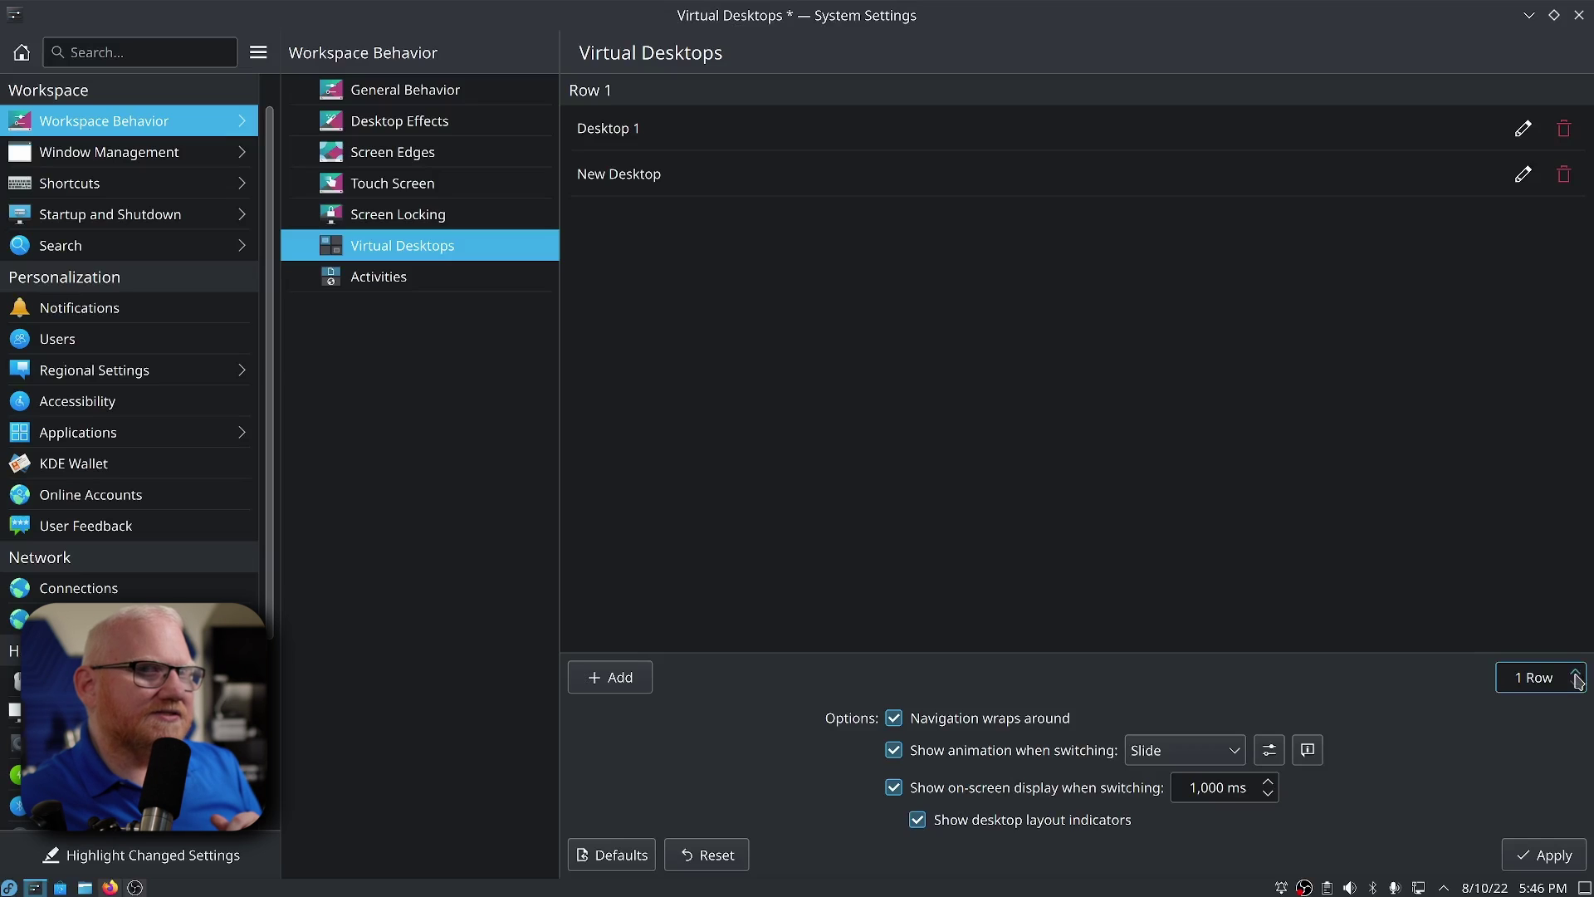
left_click(1577, 674)
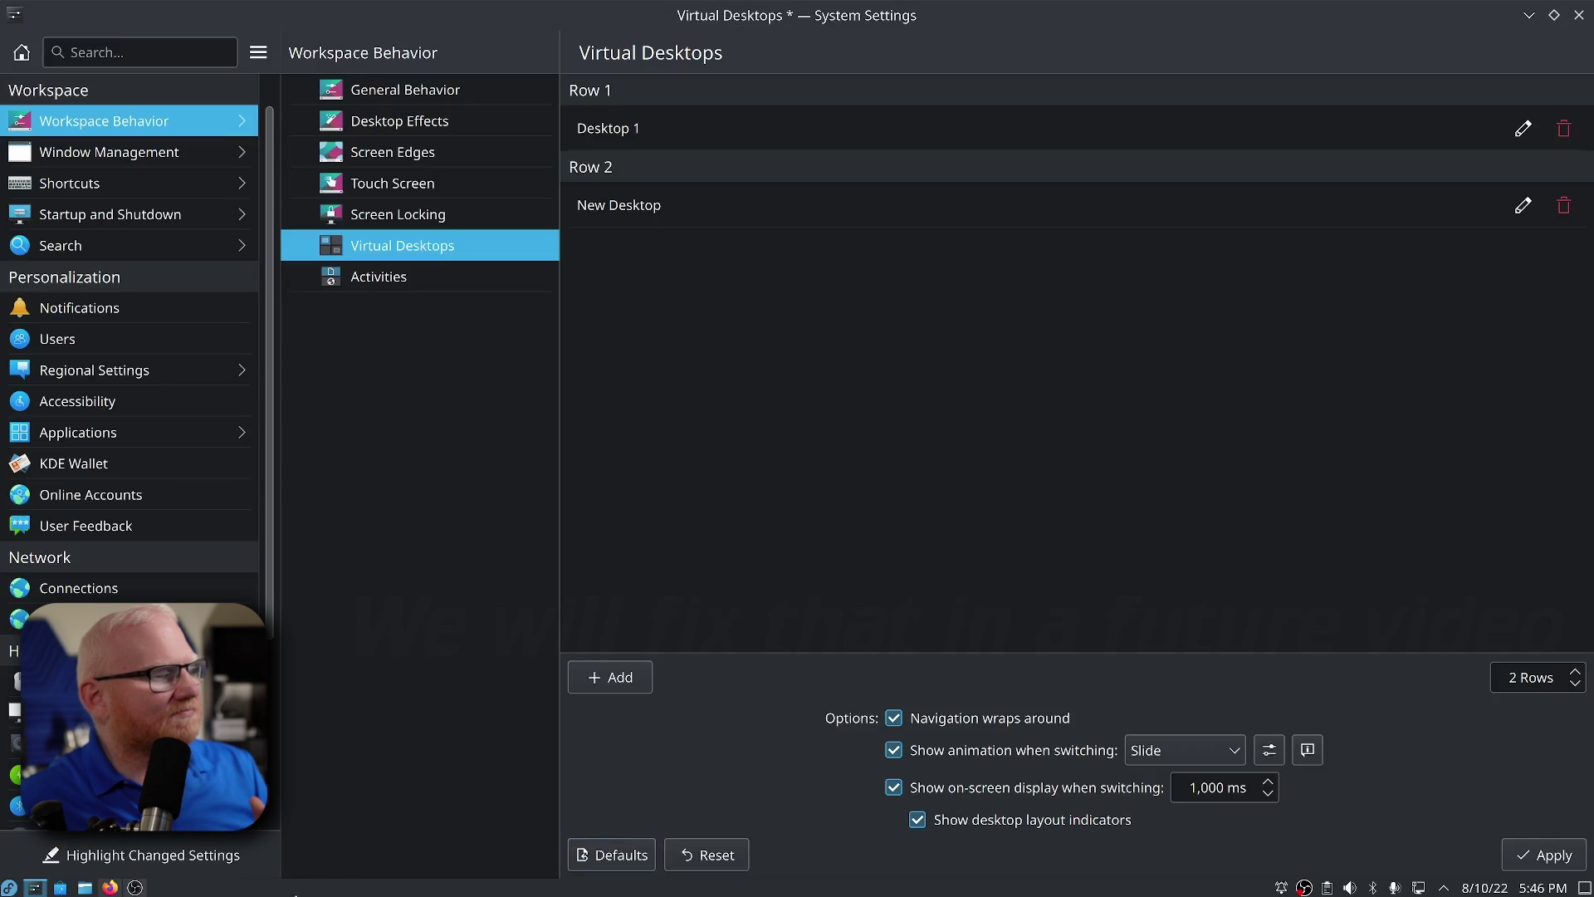
right_click(370, 890)
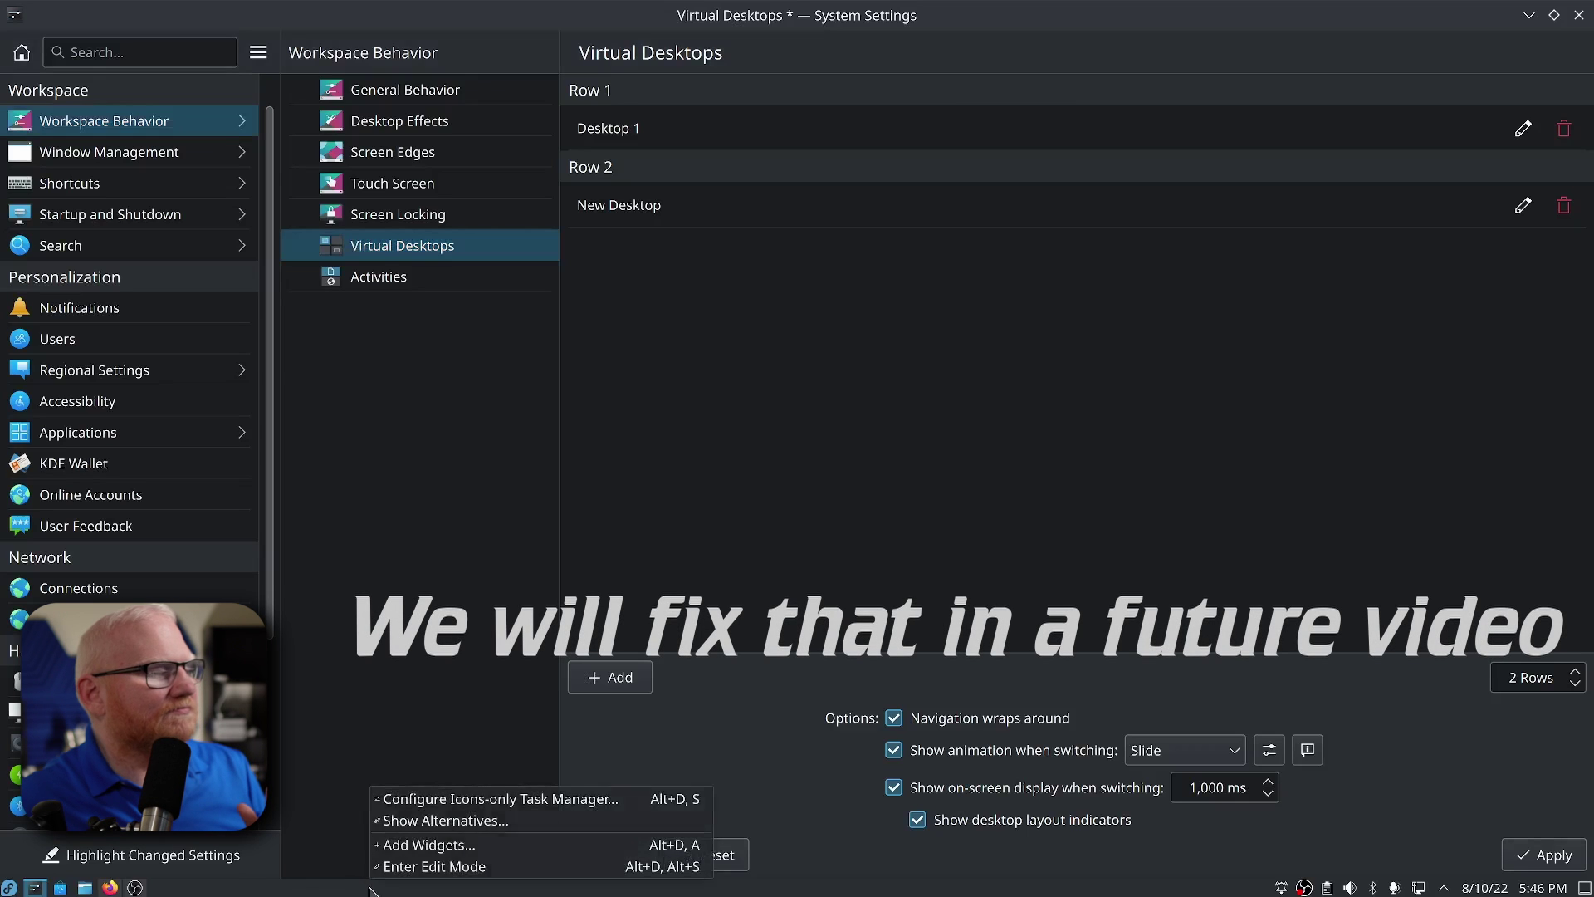
key("Escape")
left_click(612, 675)
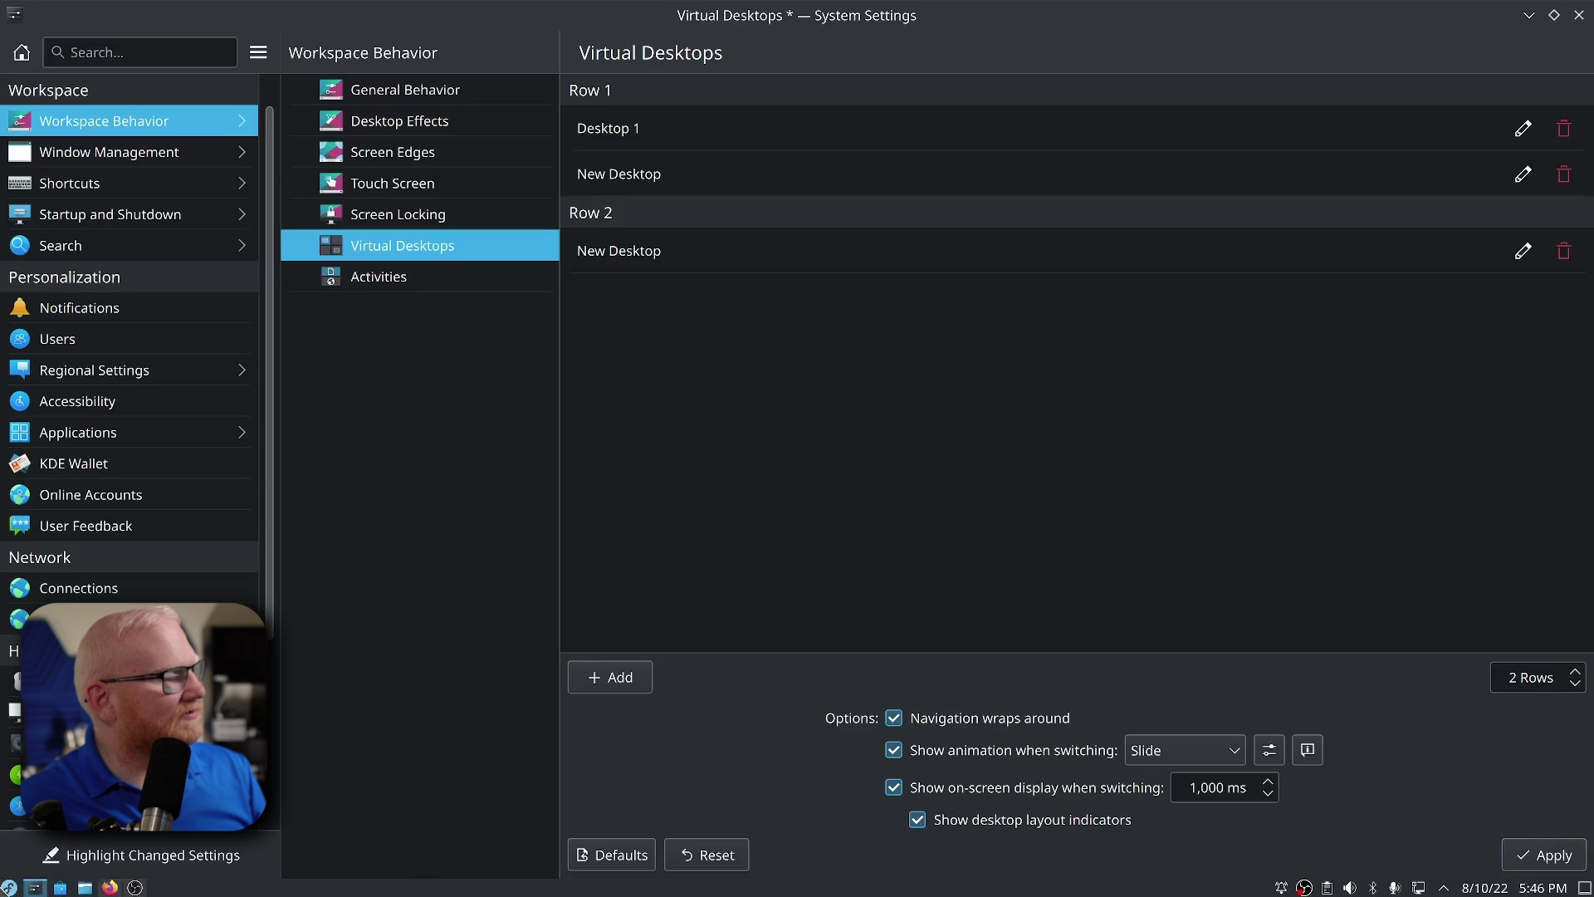
mouse_move(34, 887)
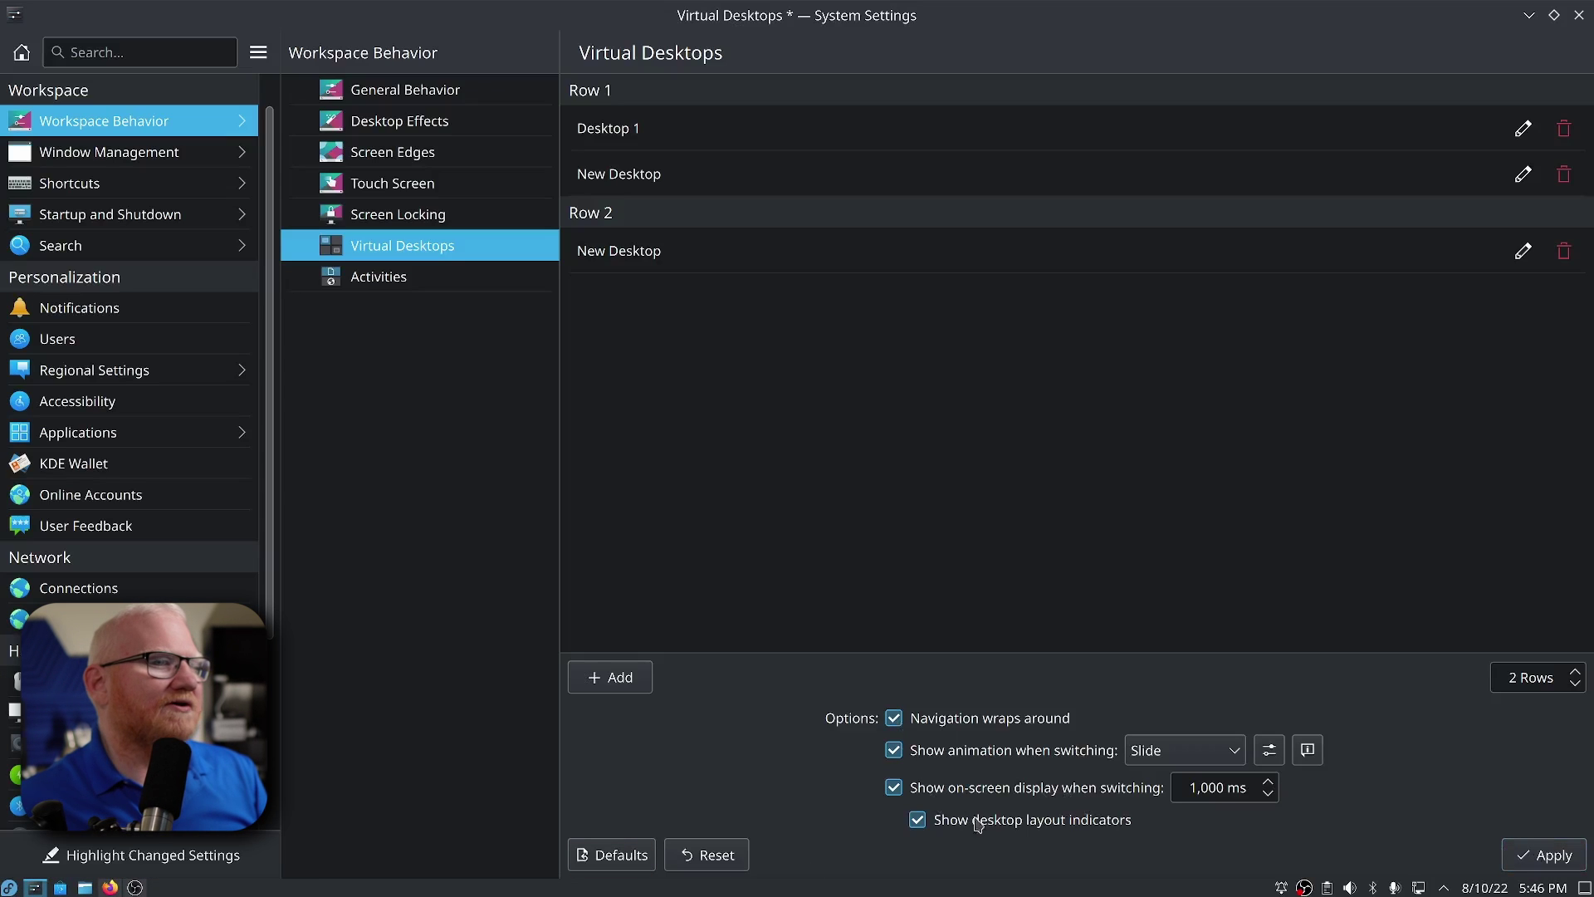
left_click(1530, 855)
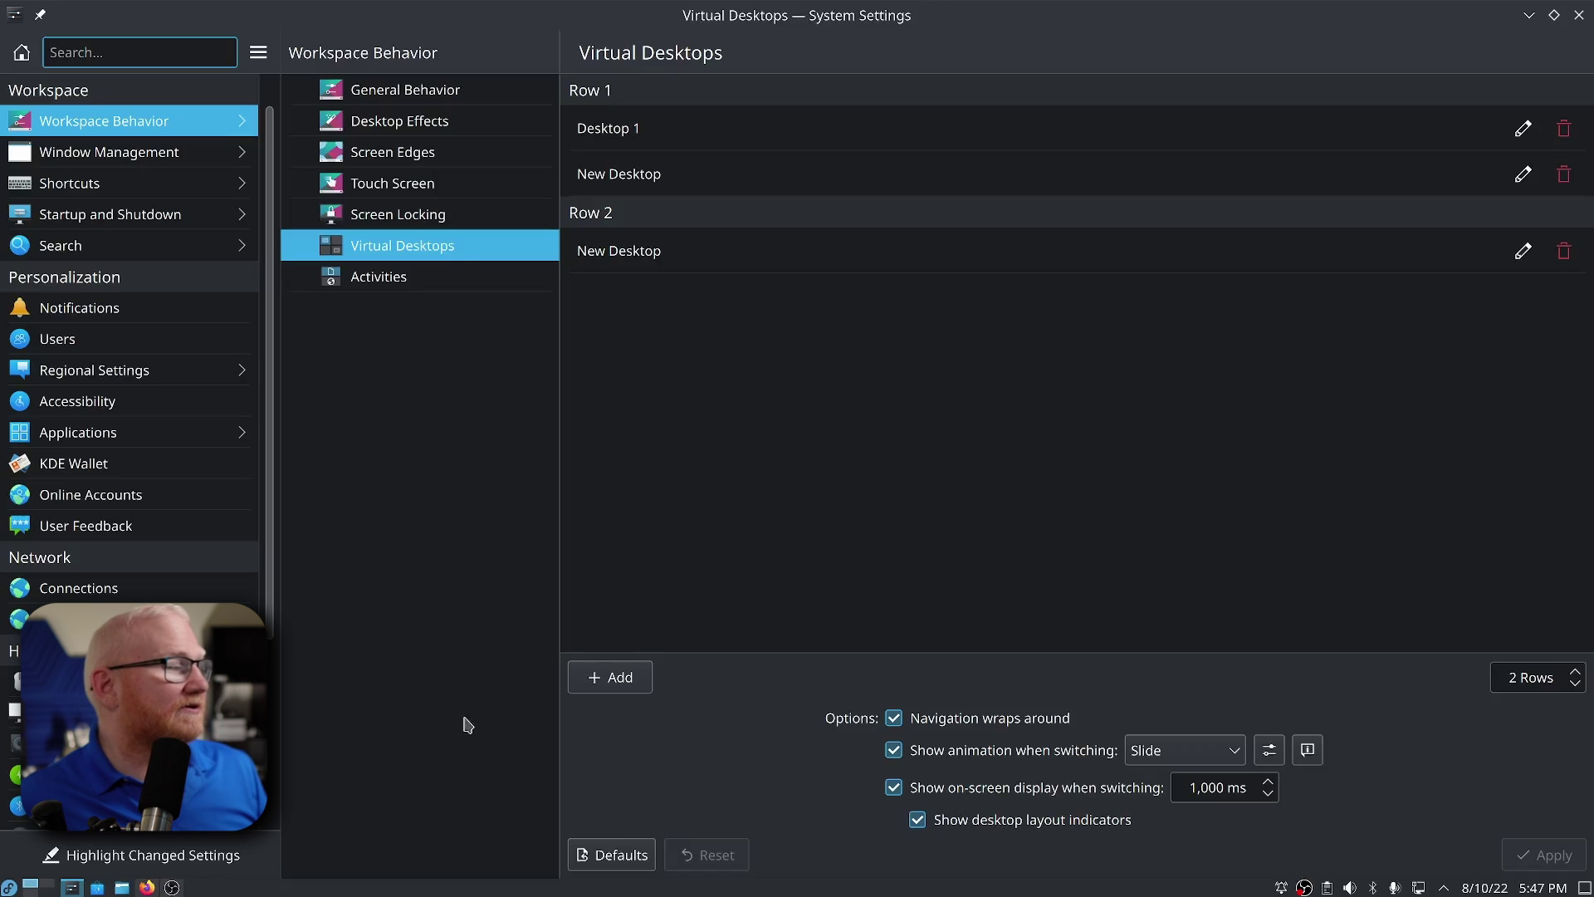
Step: Switch desktops through the taskbar pager, start Firefox on one, then end on an empty desktop
left_click(51, 889)
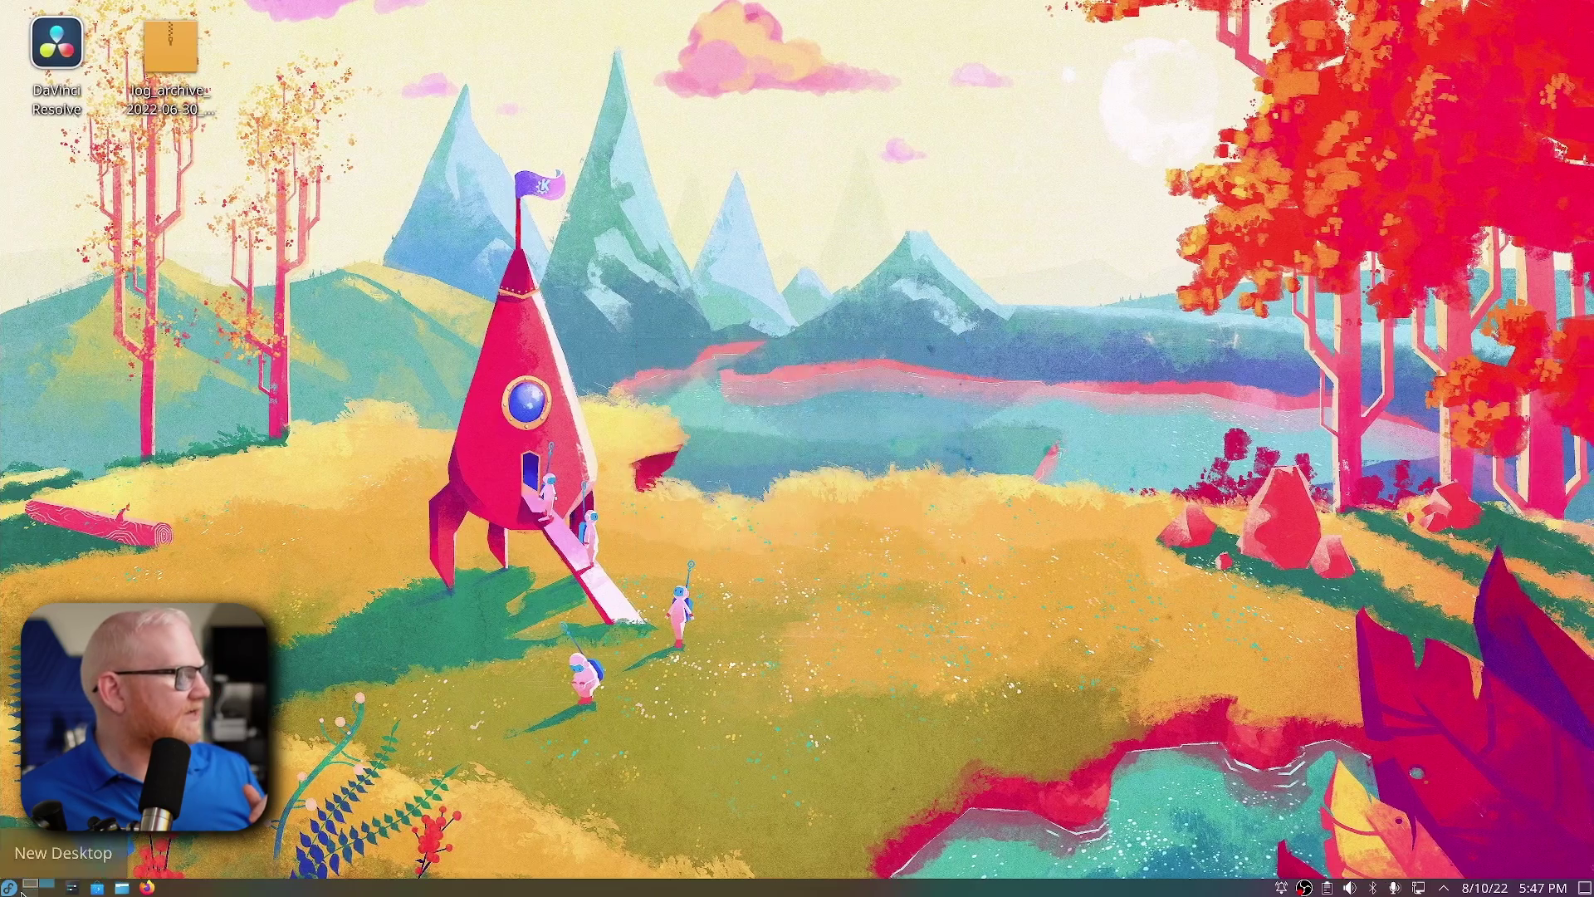
left_click(39, 890)
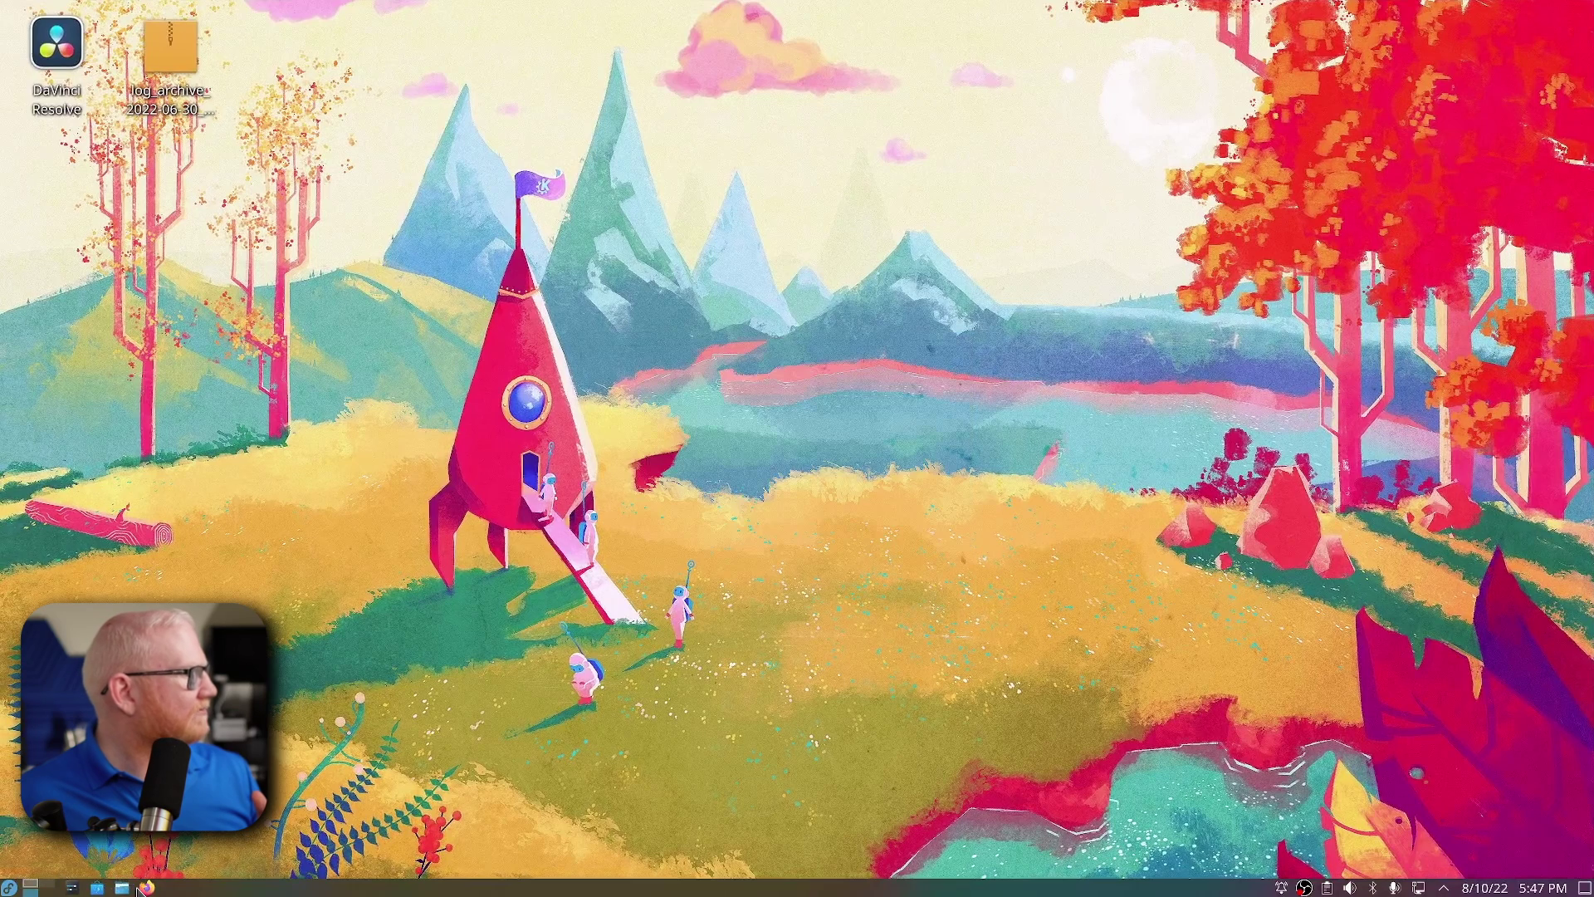
left_click(145, 889)
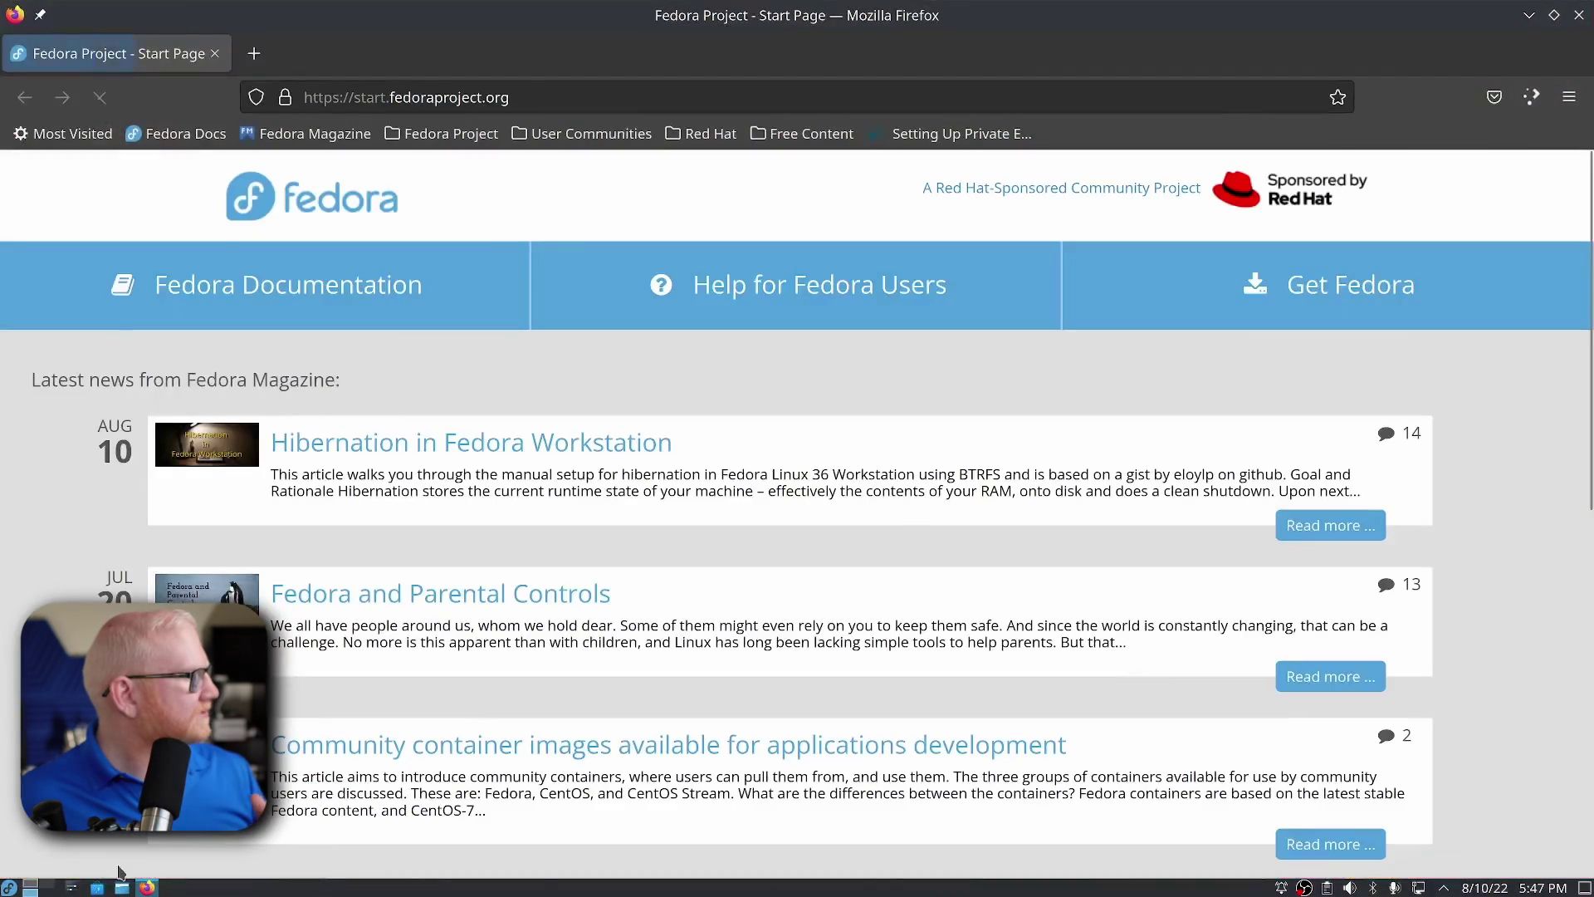
left_click(30, 885)
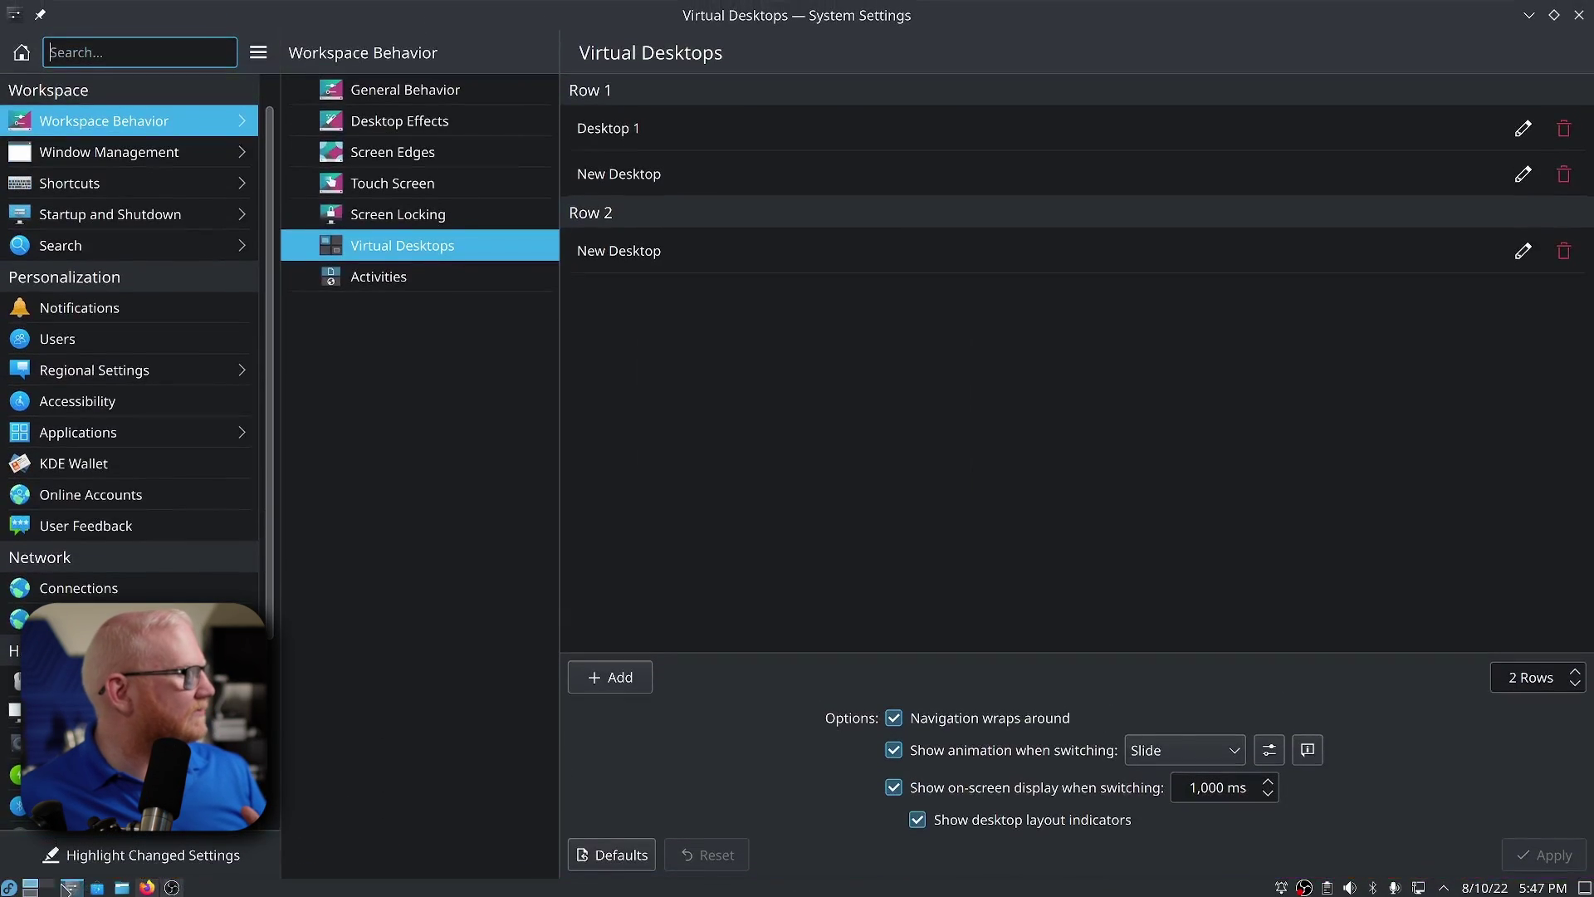
left_click(55, 887)
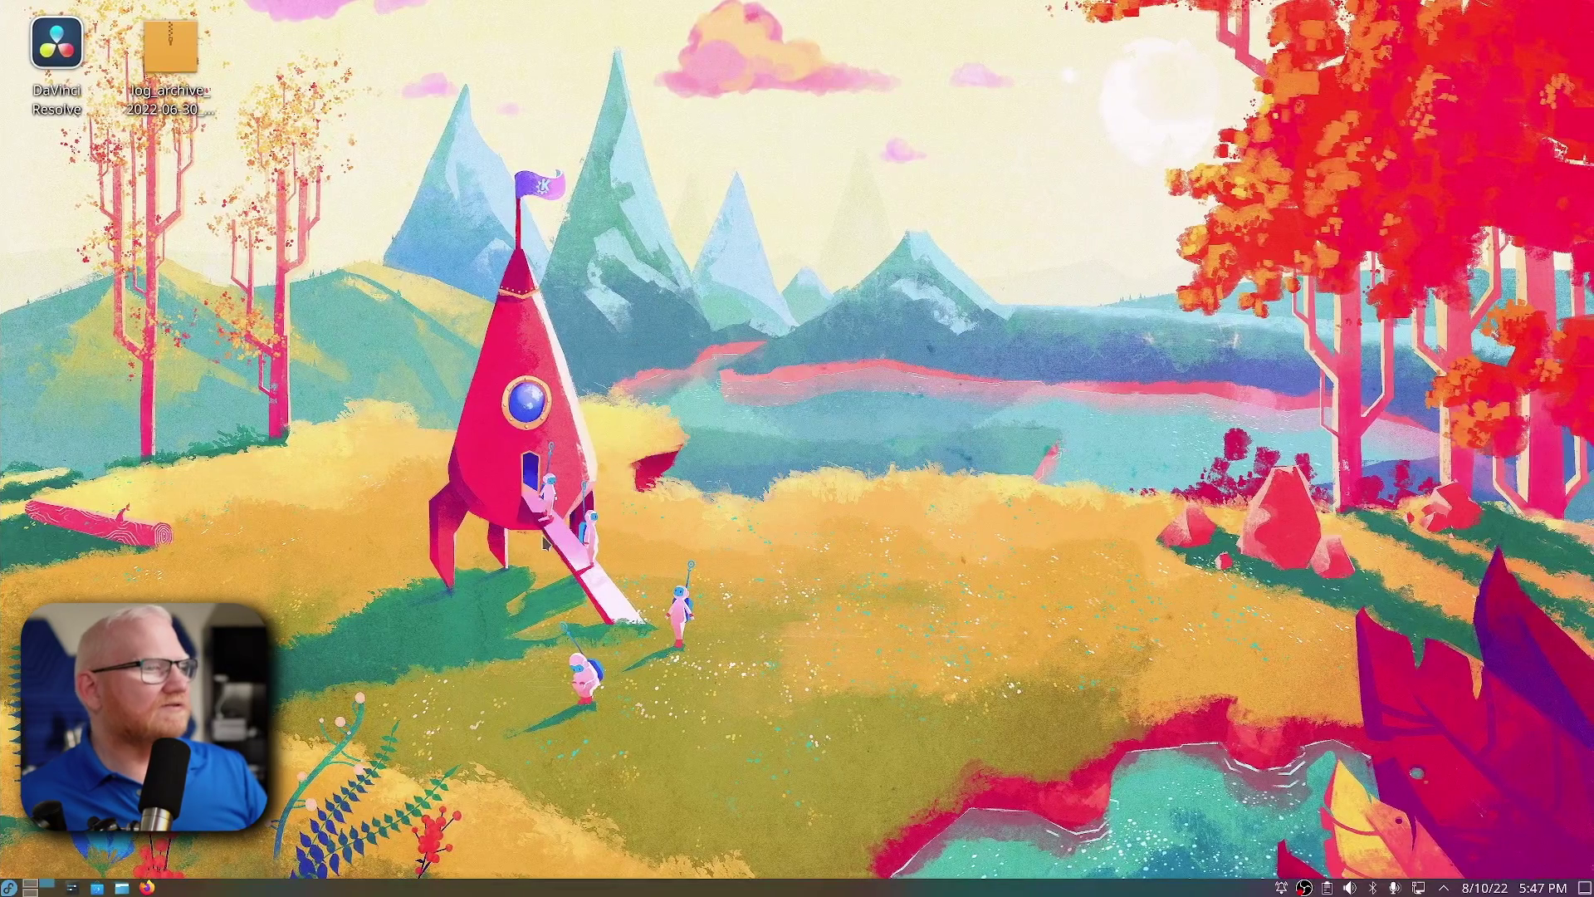
Step: Test desktop switching by alternating Ctrl+F1 and Ctrl+F2, ending on Desktop 1
key("ctrl+F1")
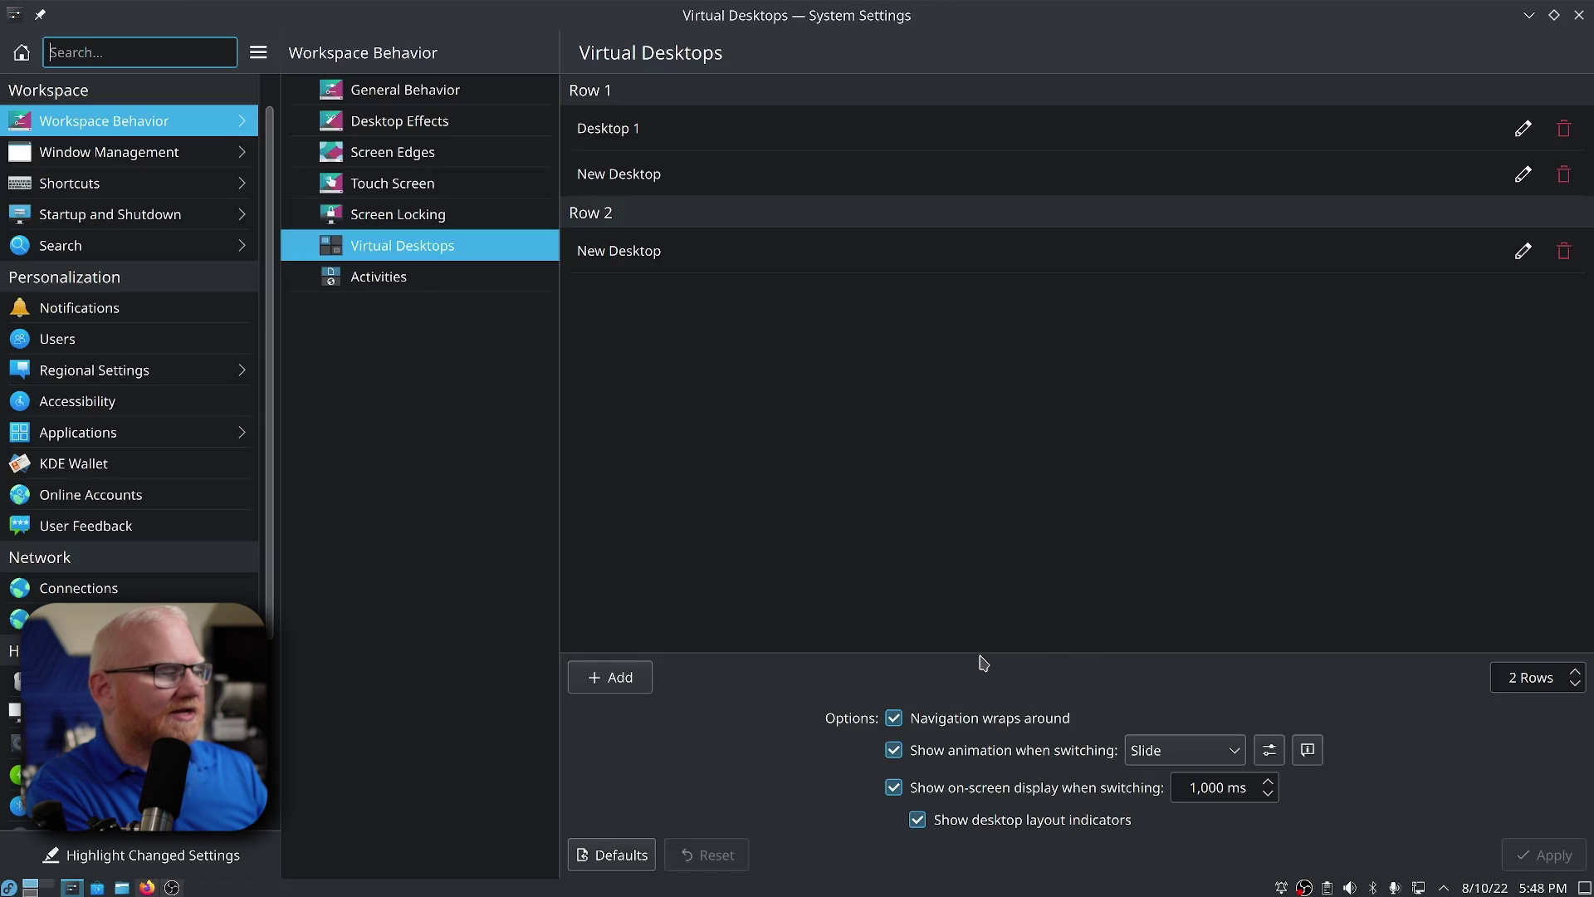
key("ctrl+F2")
key("ctrl+F1")
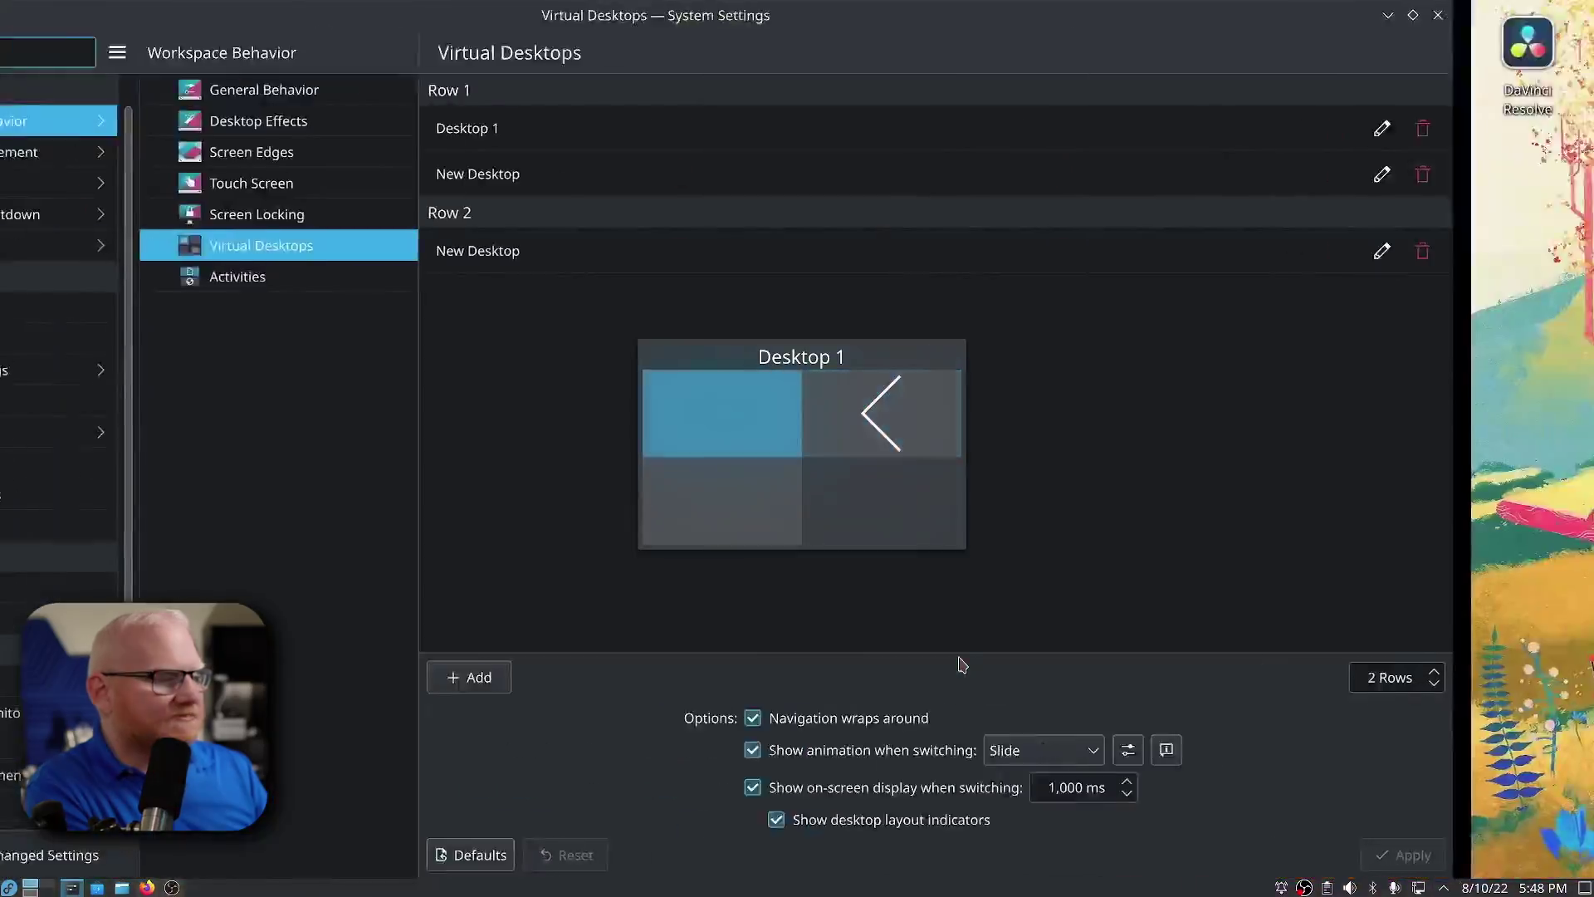
key("ctrl+F2")
key("ctrl+F1")
key("ctrl+F2")
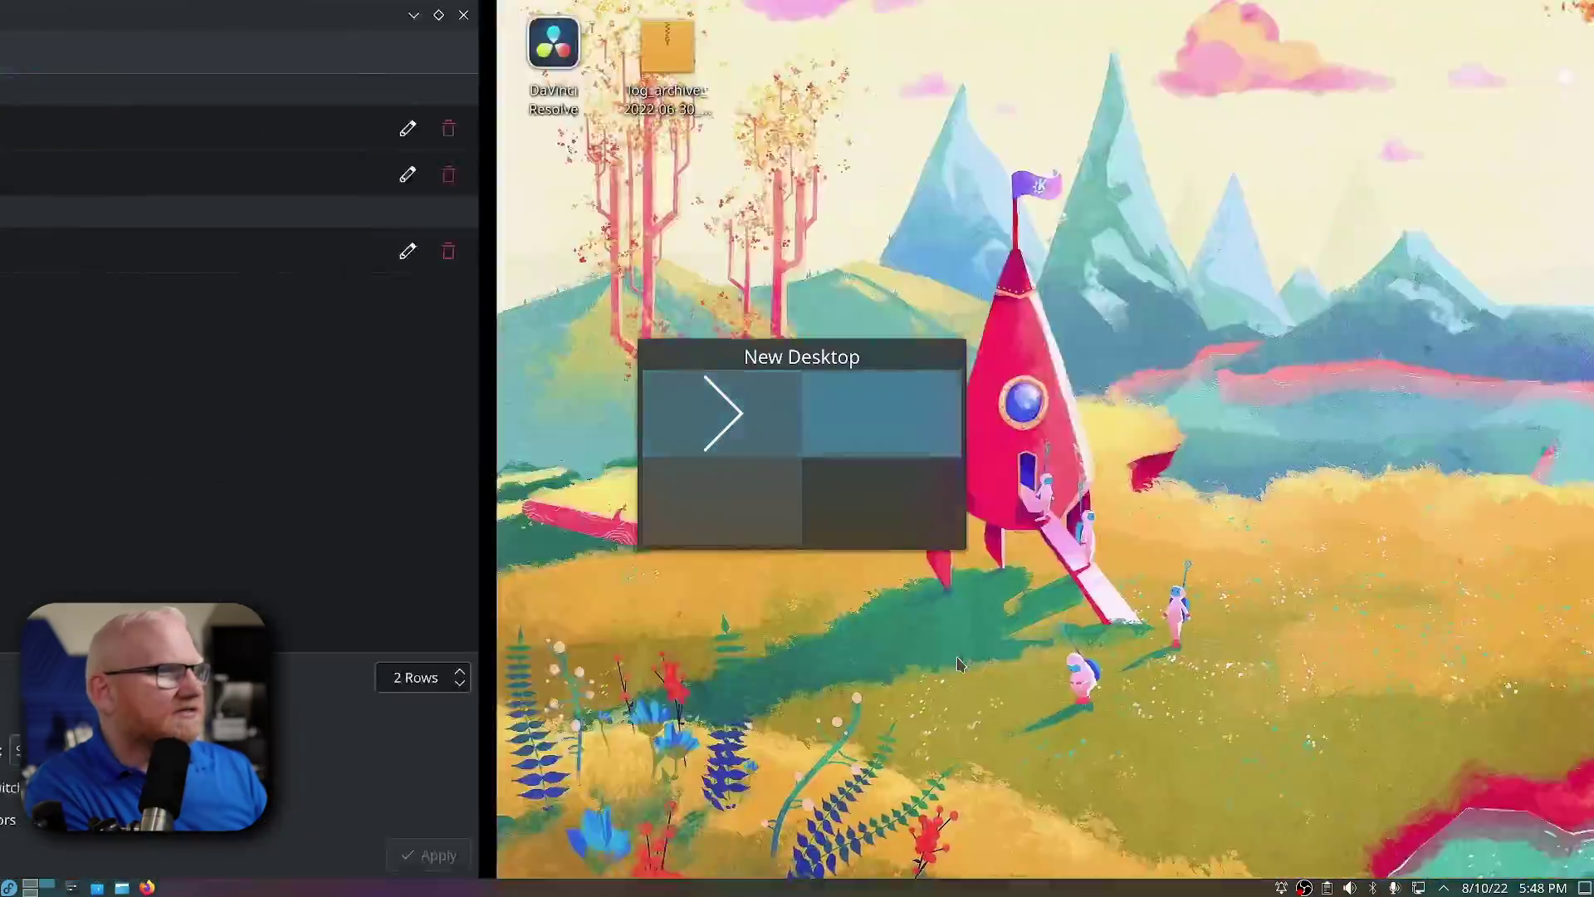
key("ctrl+F1")
key("ctrl+F2")
key("ctrl+F1")
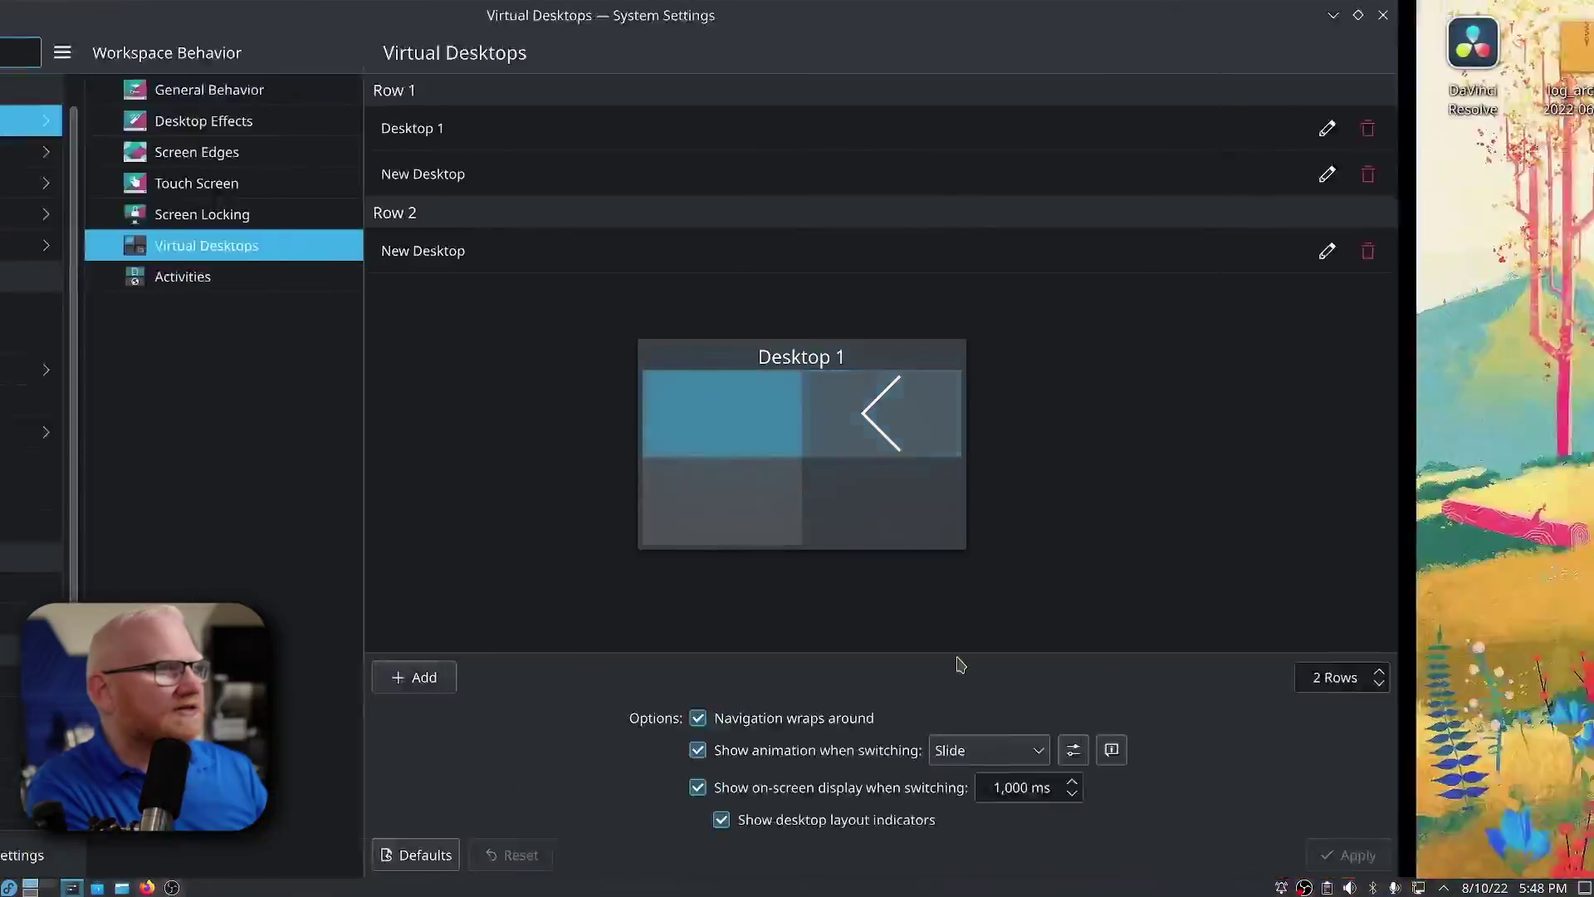
key("ctrl+F2")
key("ctrl+F1")
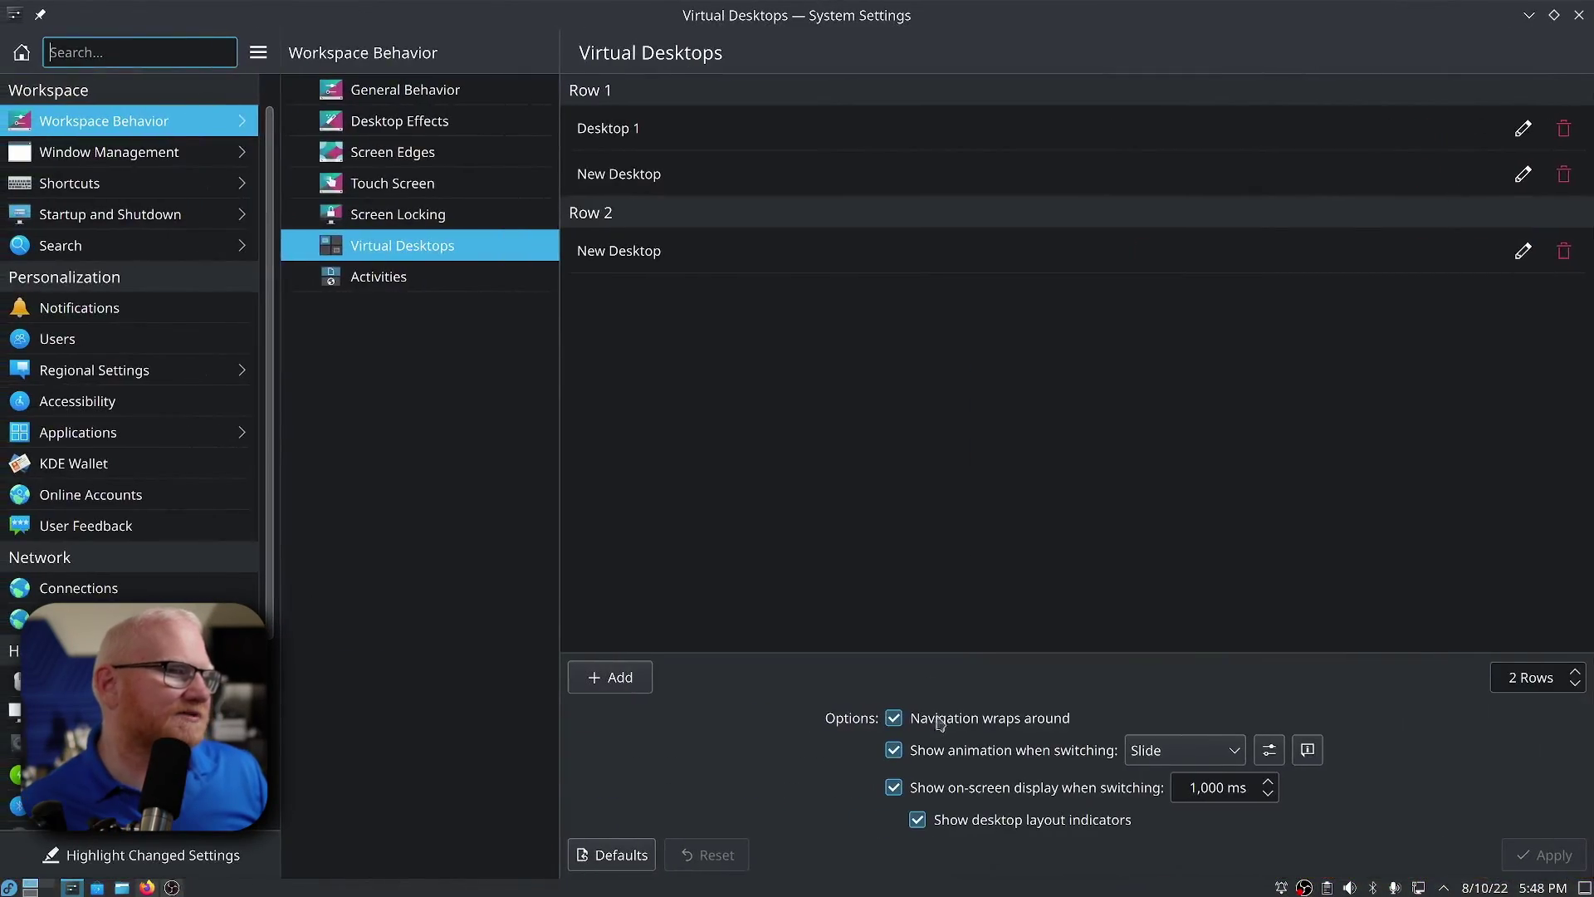
Step: Uncheck 'Navigation wraps around', apply, and retest with Ctrl+F2 and Ctrl+F1
left_click(893, 717)
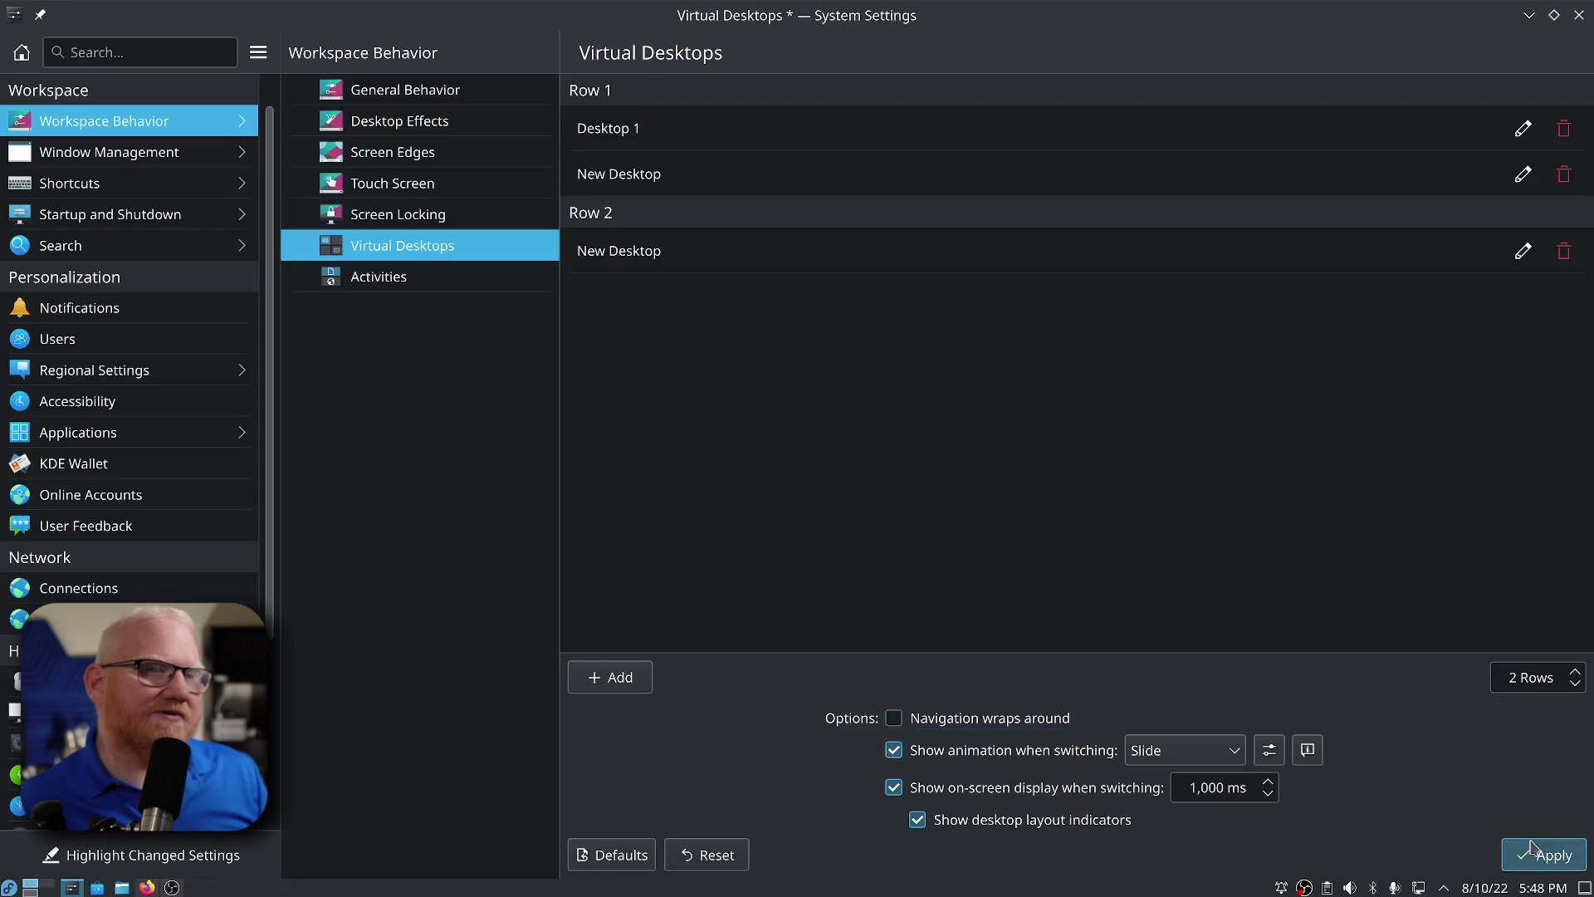
left_click(1544, 855)
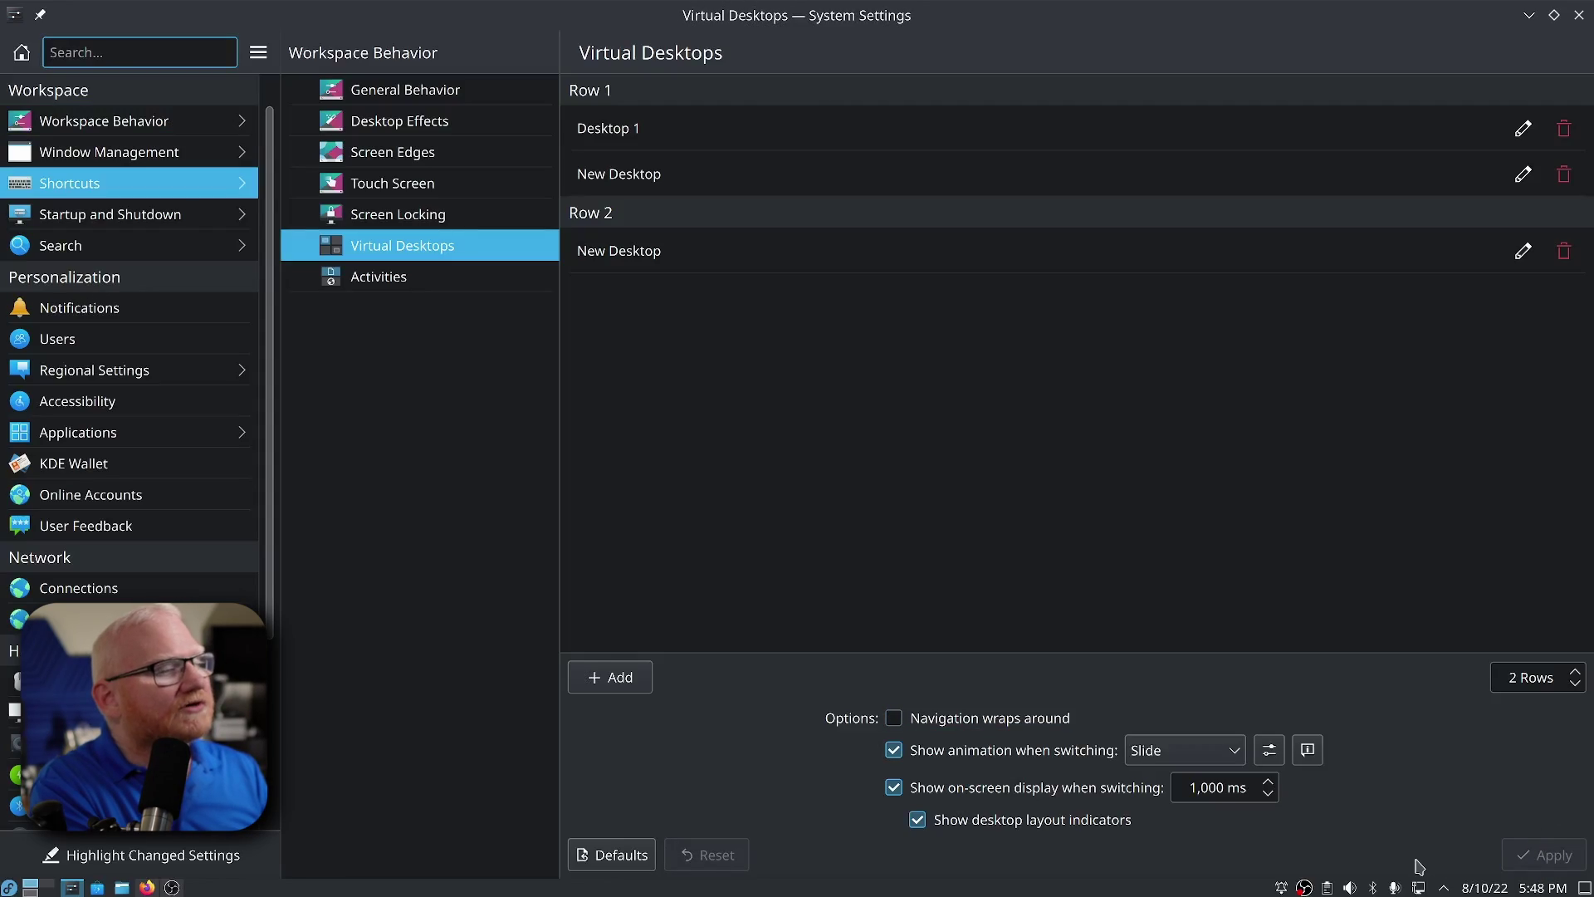
key("ctrl+F2")
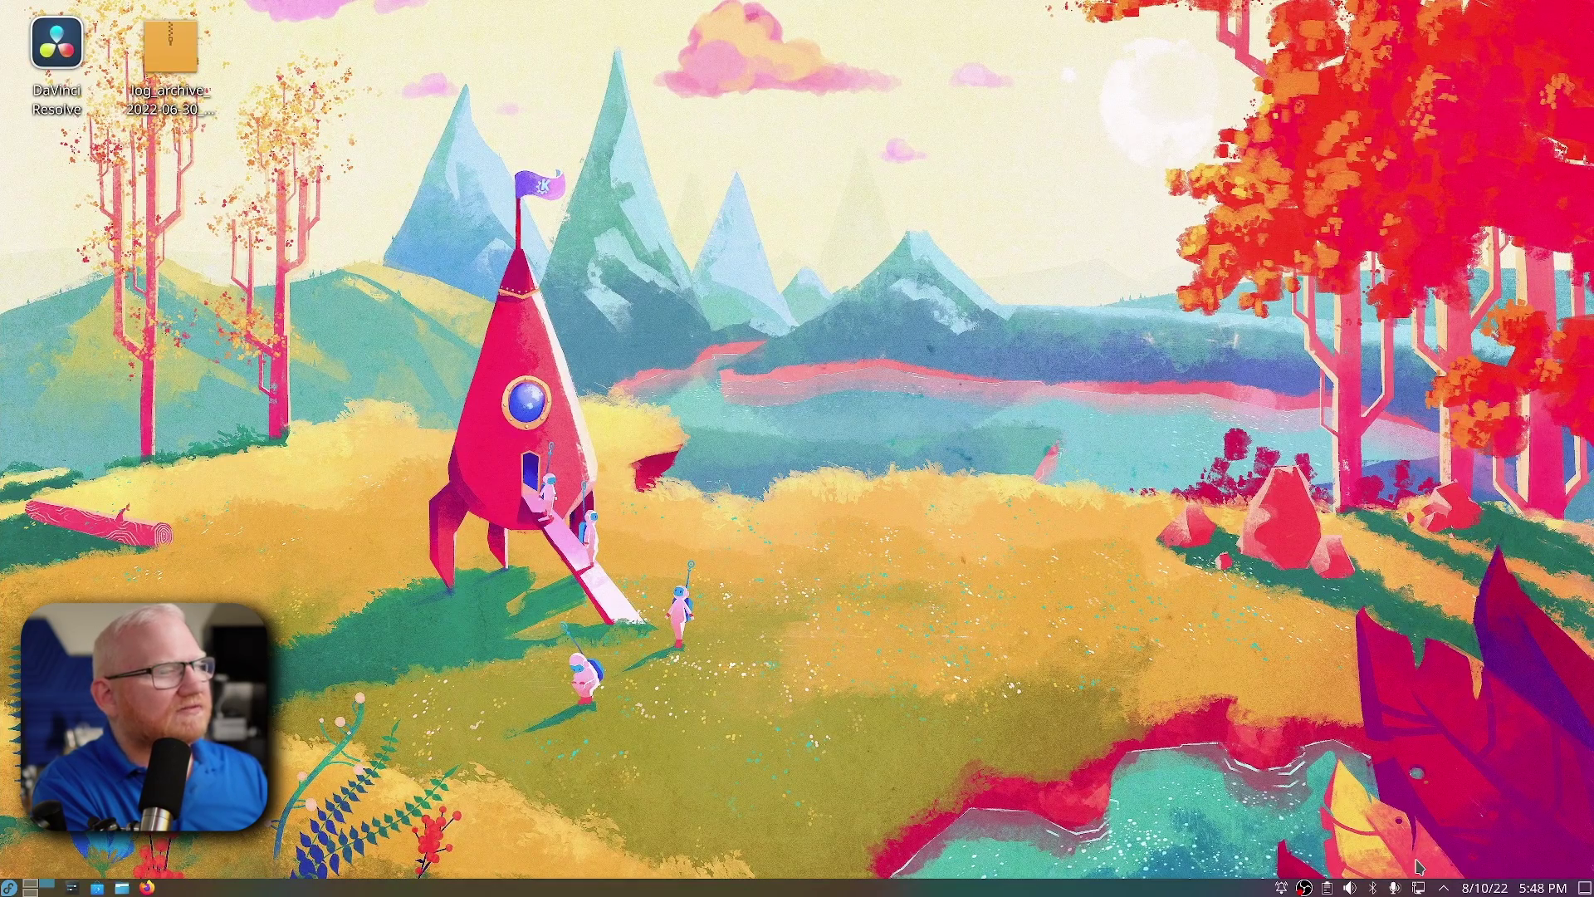
key("ctrl+F1")
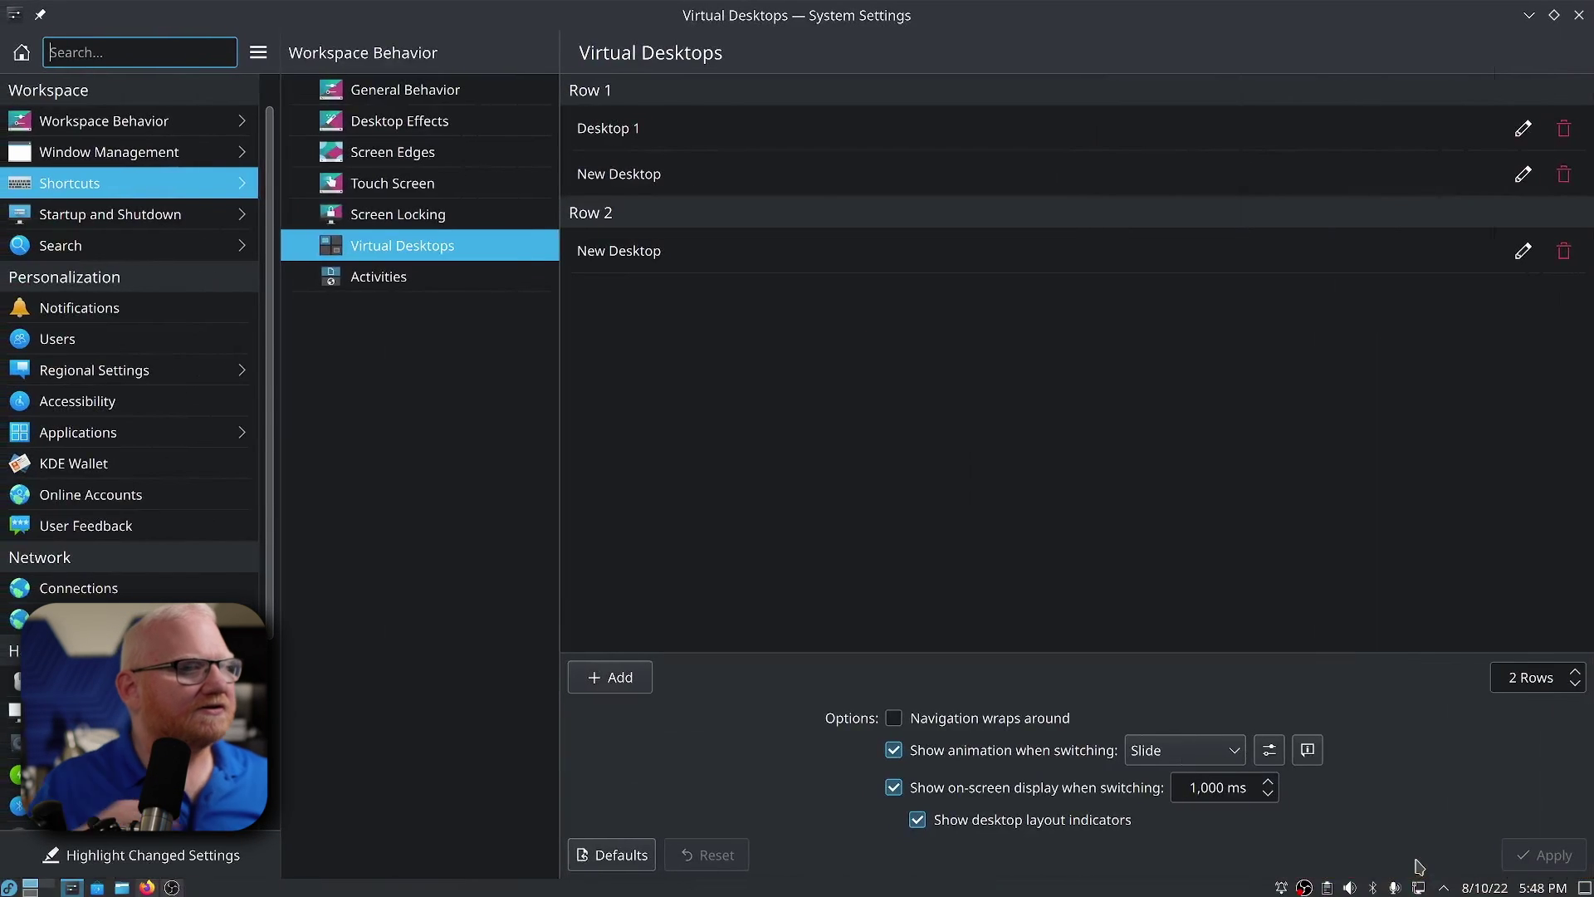
Step: Re-enable wrap-around, apply the Fade Desktop animation, and test it with Meta+Ctrl+Right/Left
left_click(1007, 717)
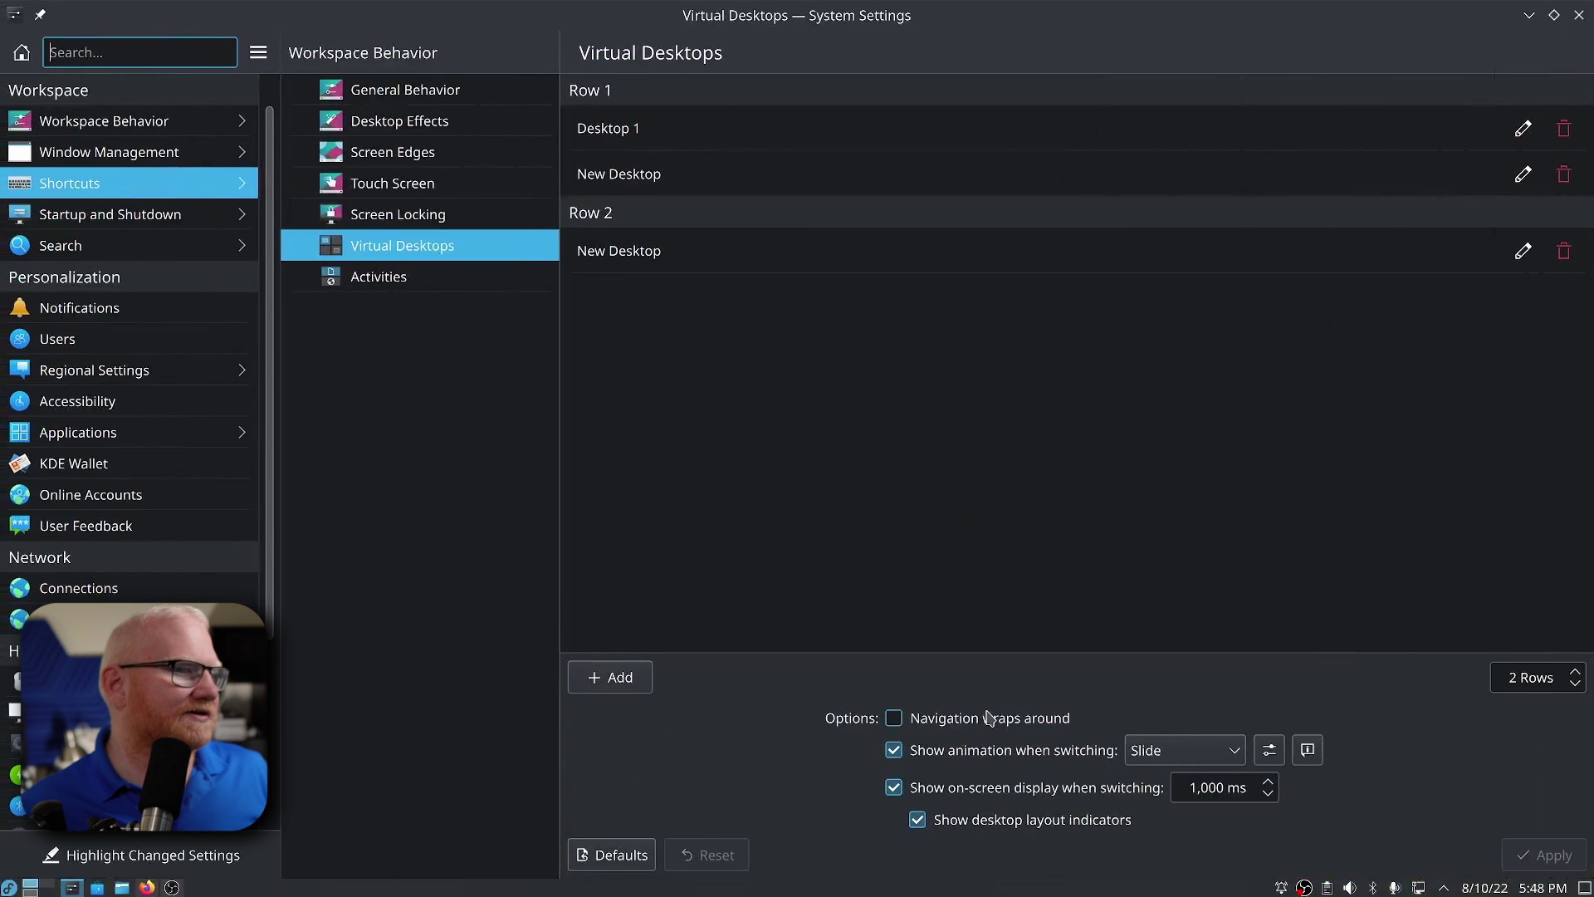
left_click(1541, 865)
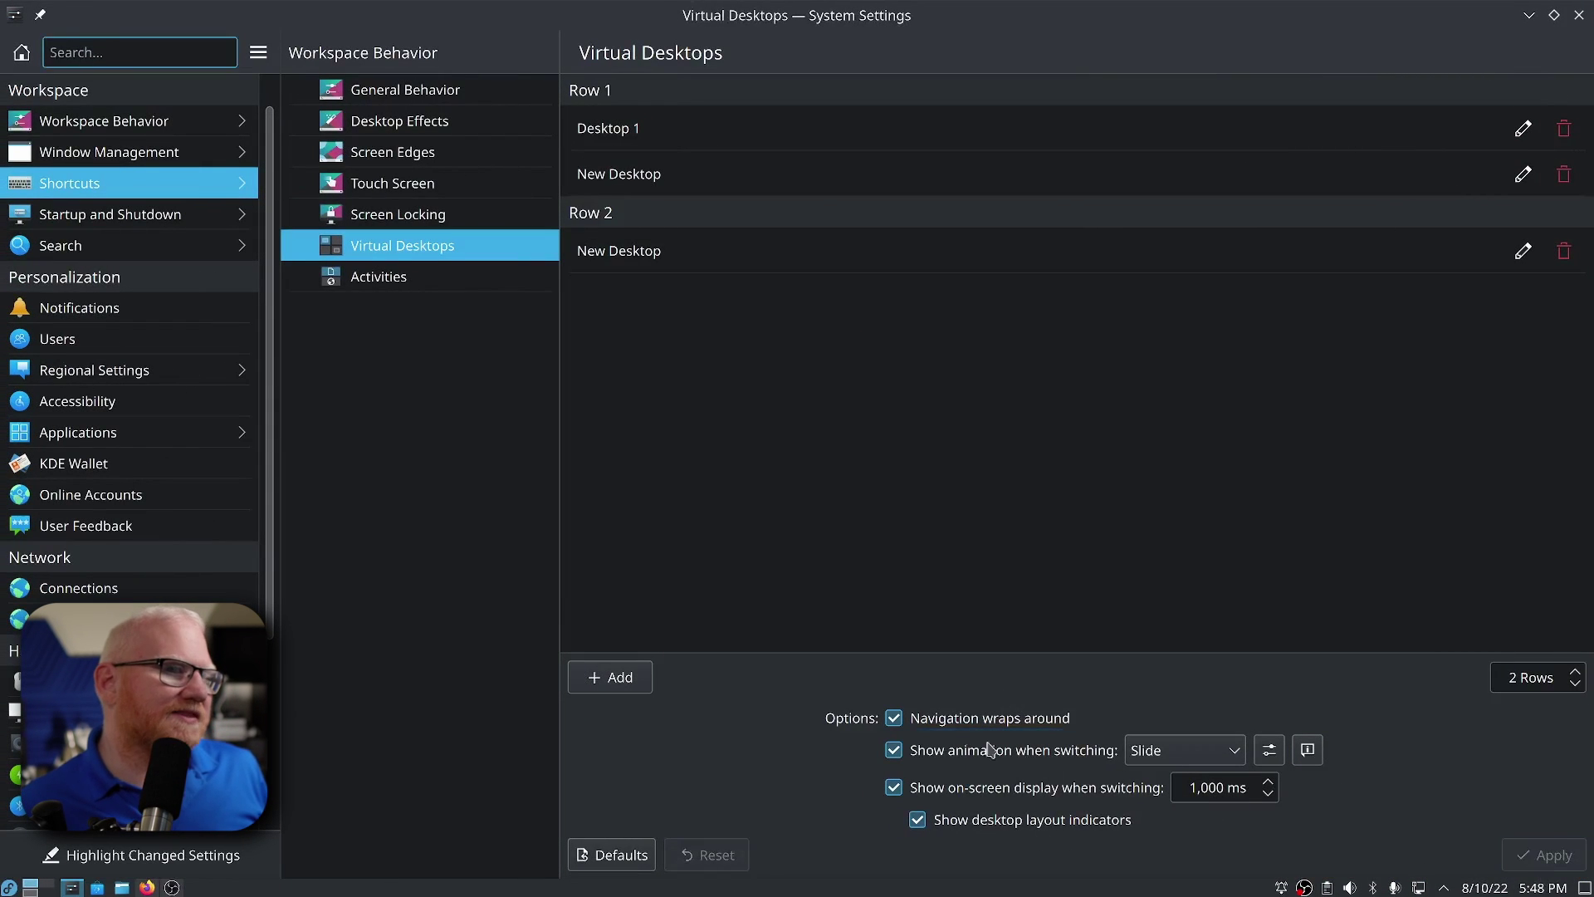
left_click(1158, 753)
left_click(1195, 779)
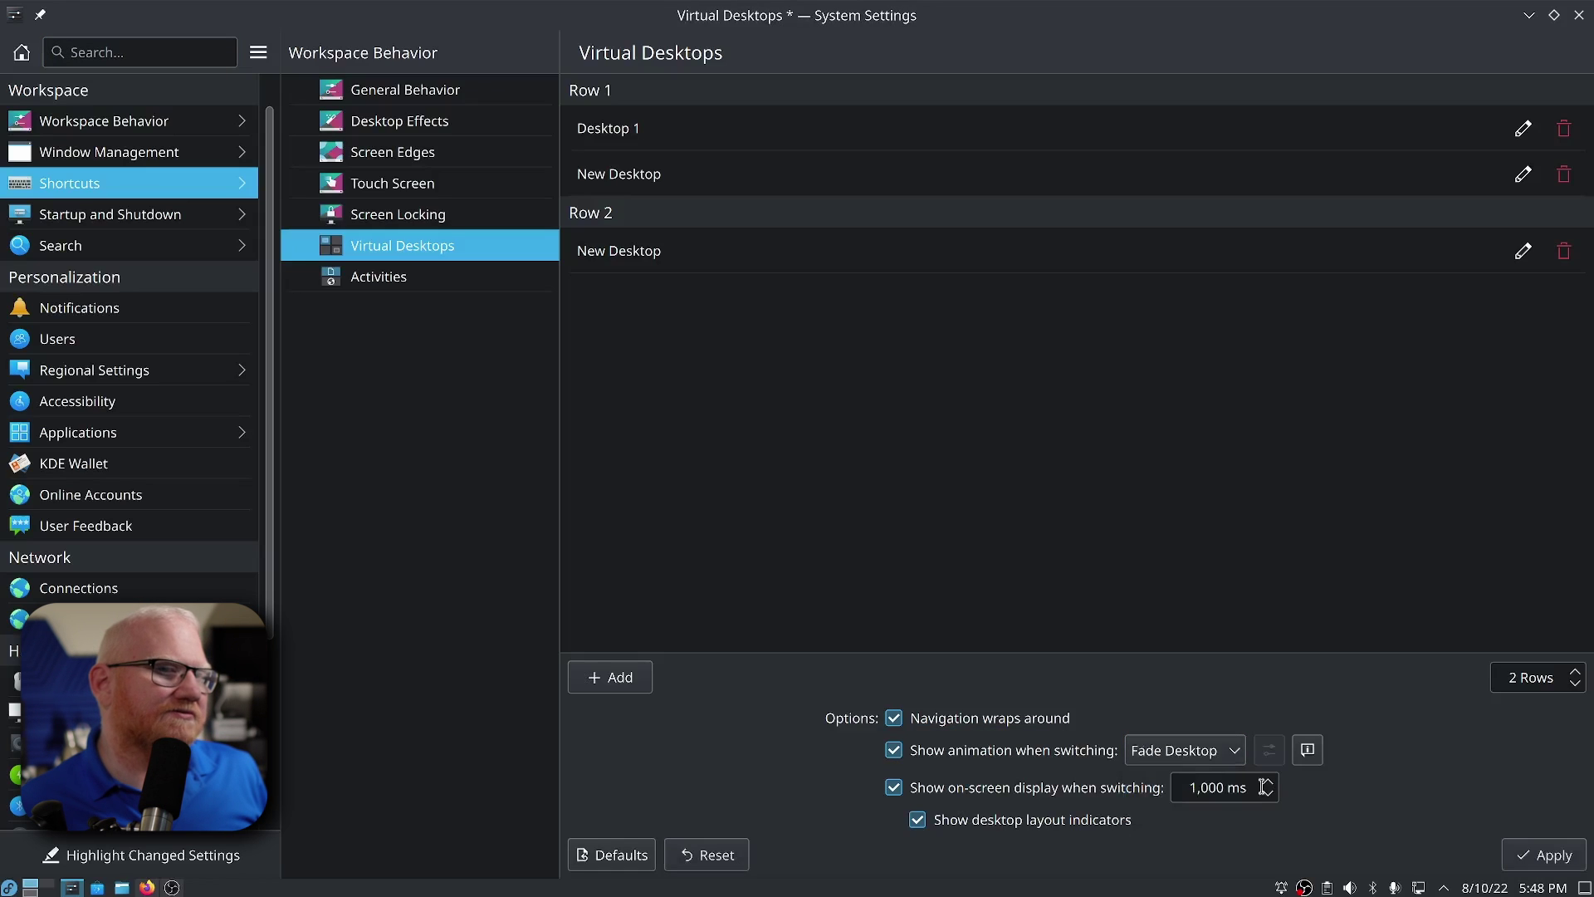
left_click(1549, 854)
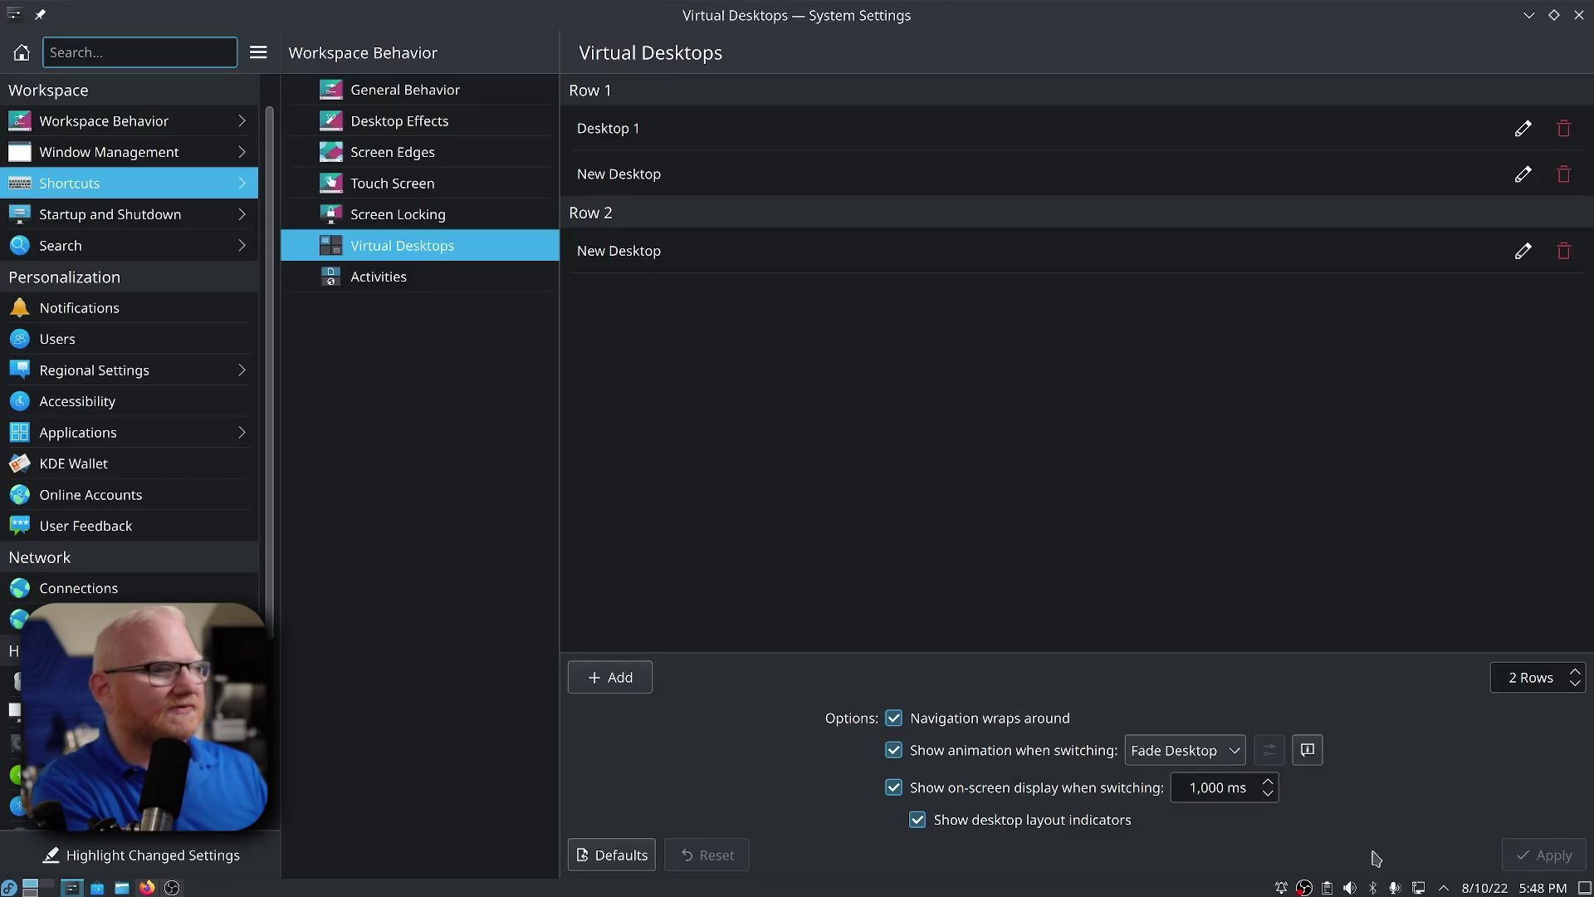
key("super+ctrl+Right")
key("super+ctrl+Left")
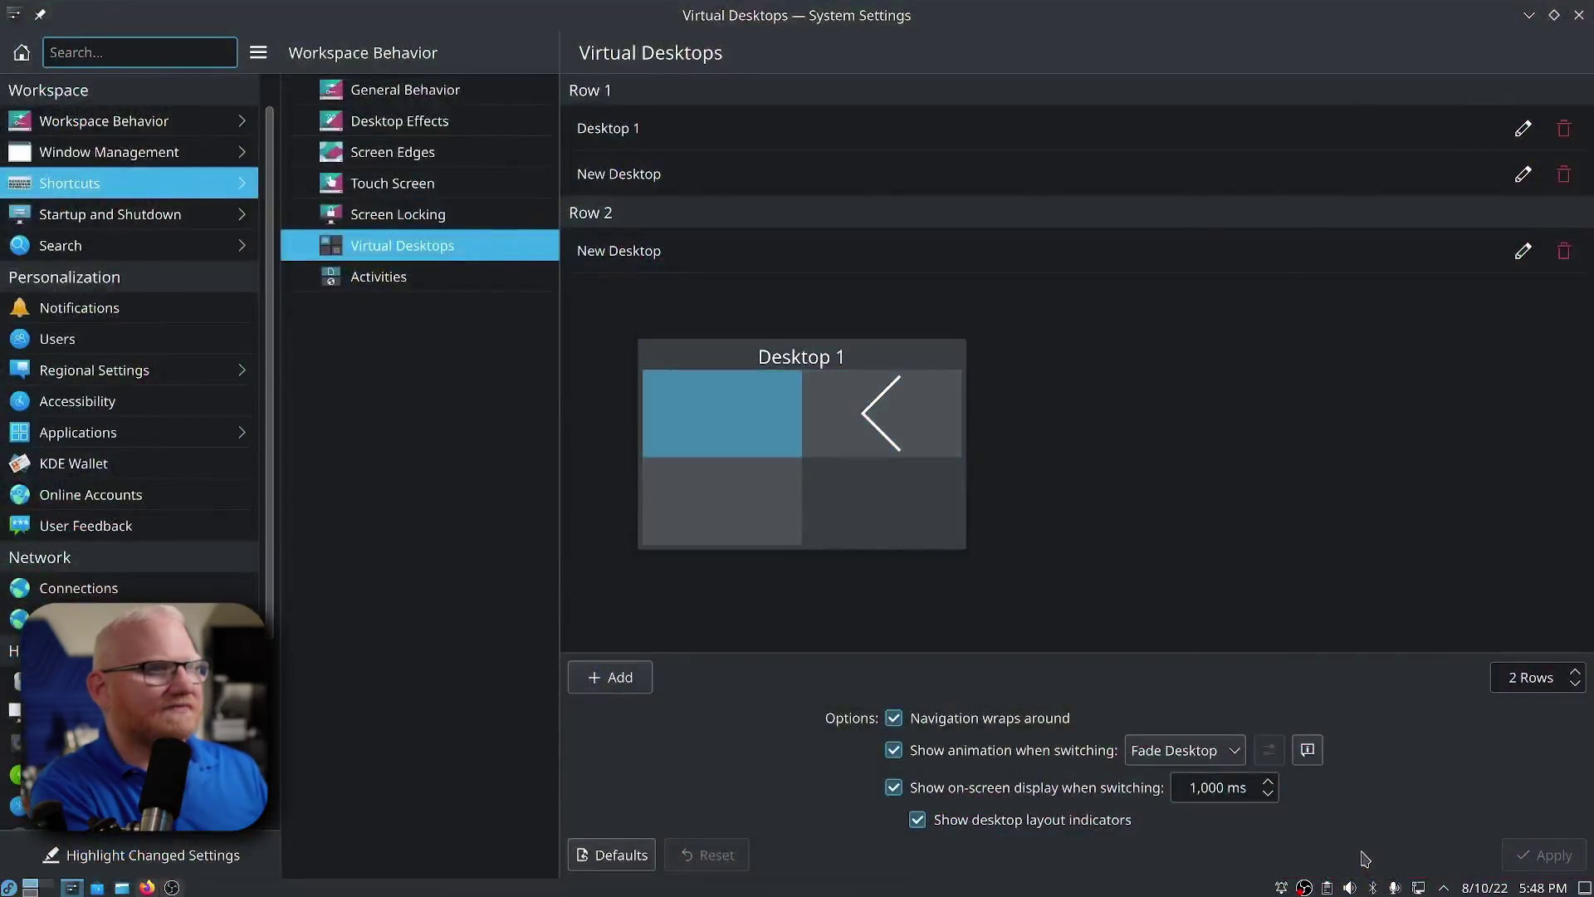
key("super+ctrl+Right")
key("super+ctrl+Left")
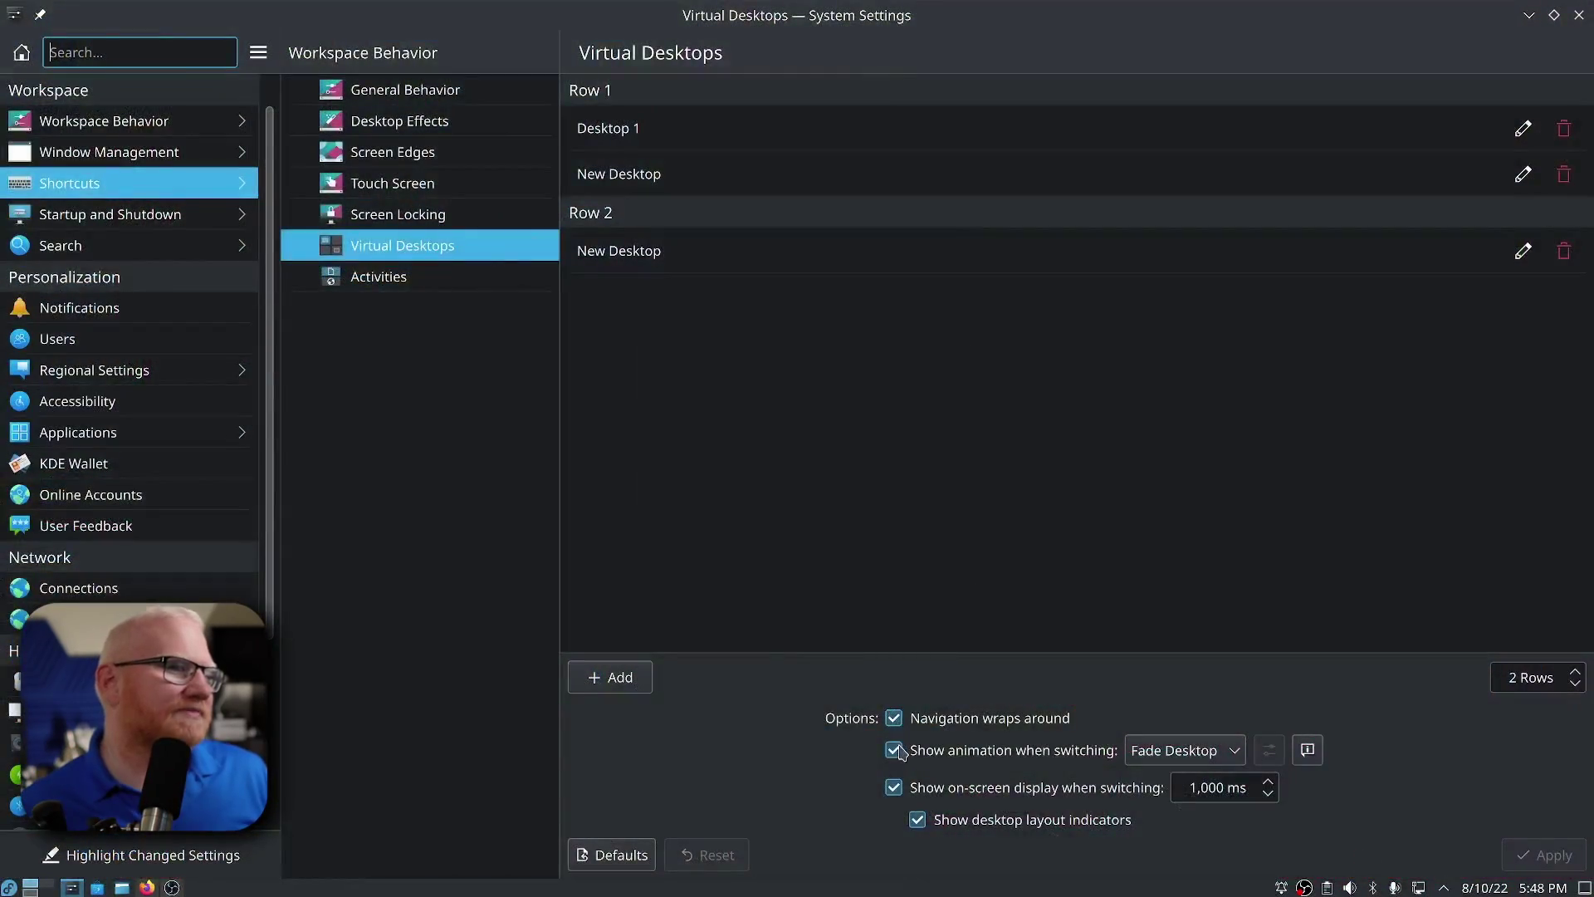
Step: Try switching with the animation off, then select and apply the Slide animation
left_click(899, 752)
left_click(1524, 855)
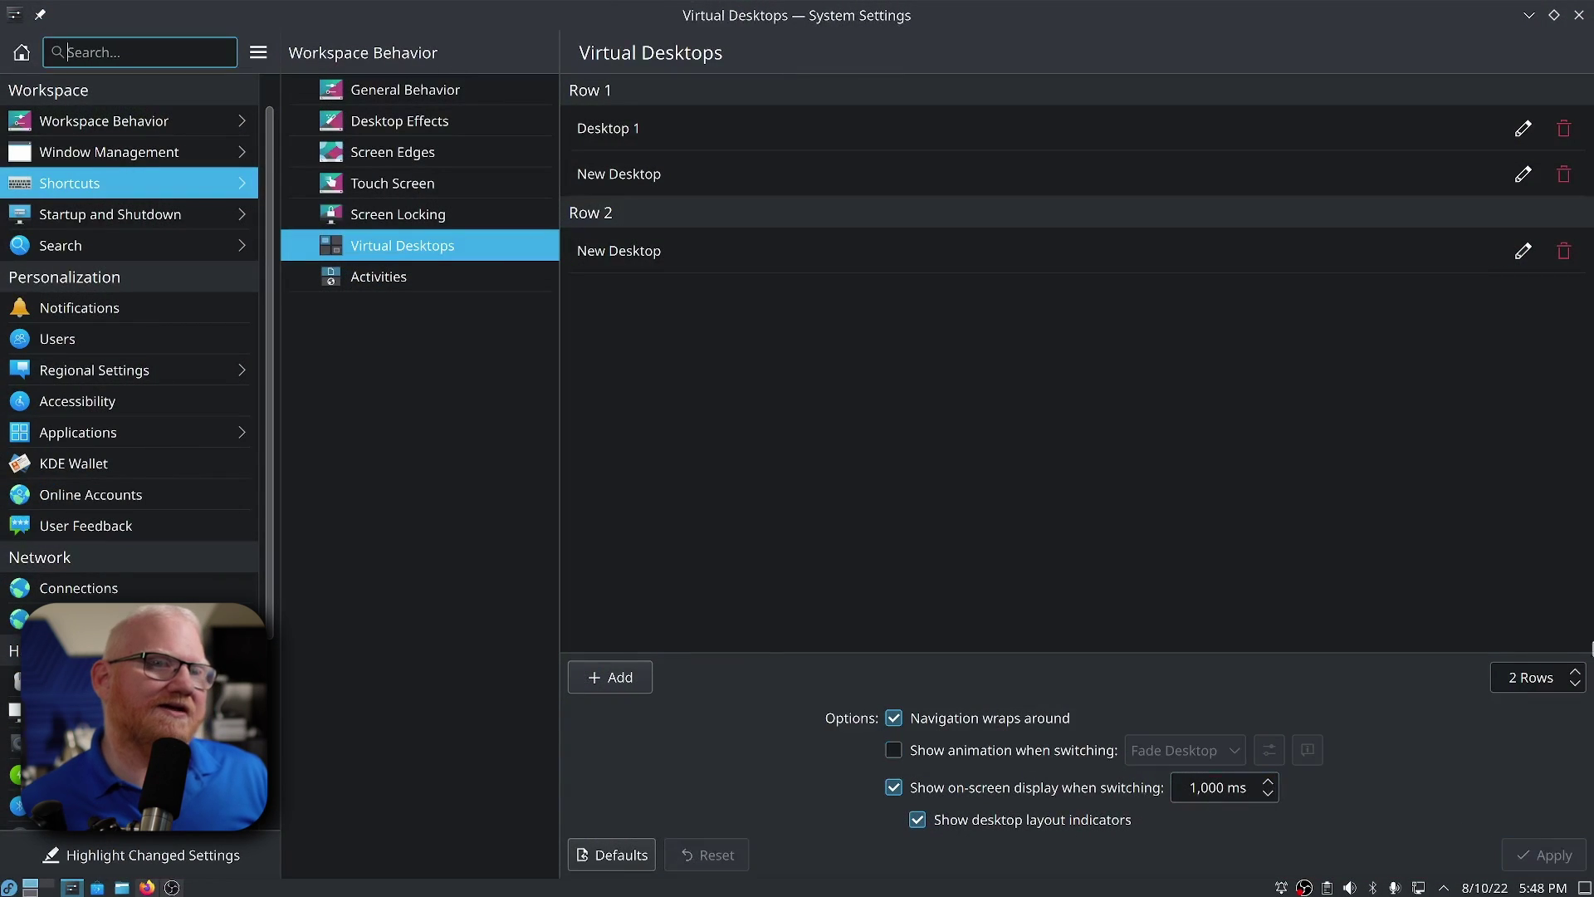
key("super+ctrl+Right")
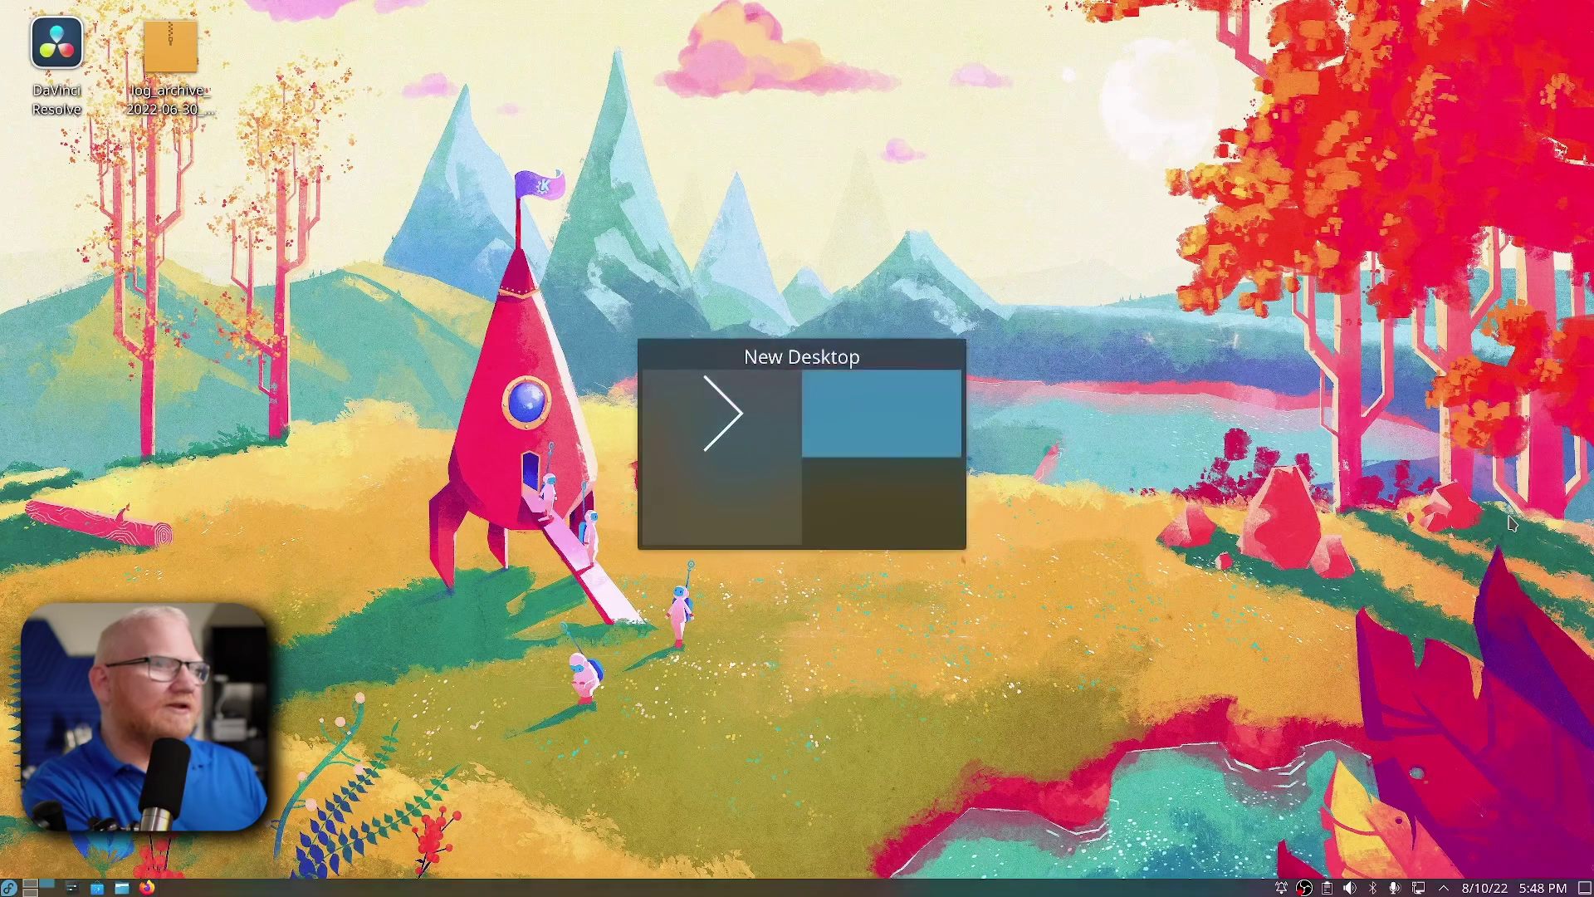
key("super+ctrl+Left")
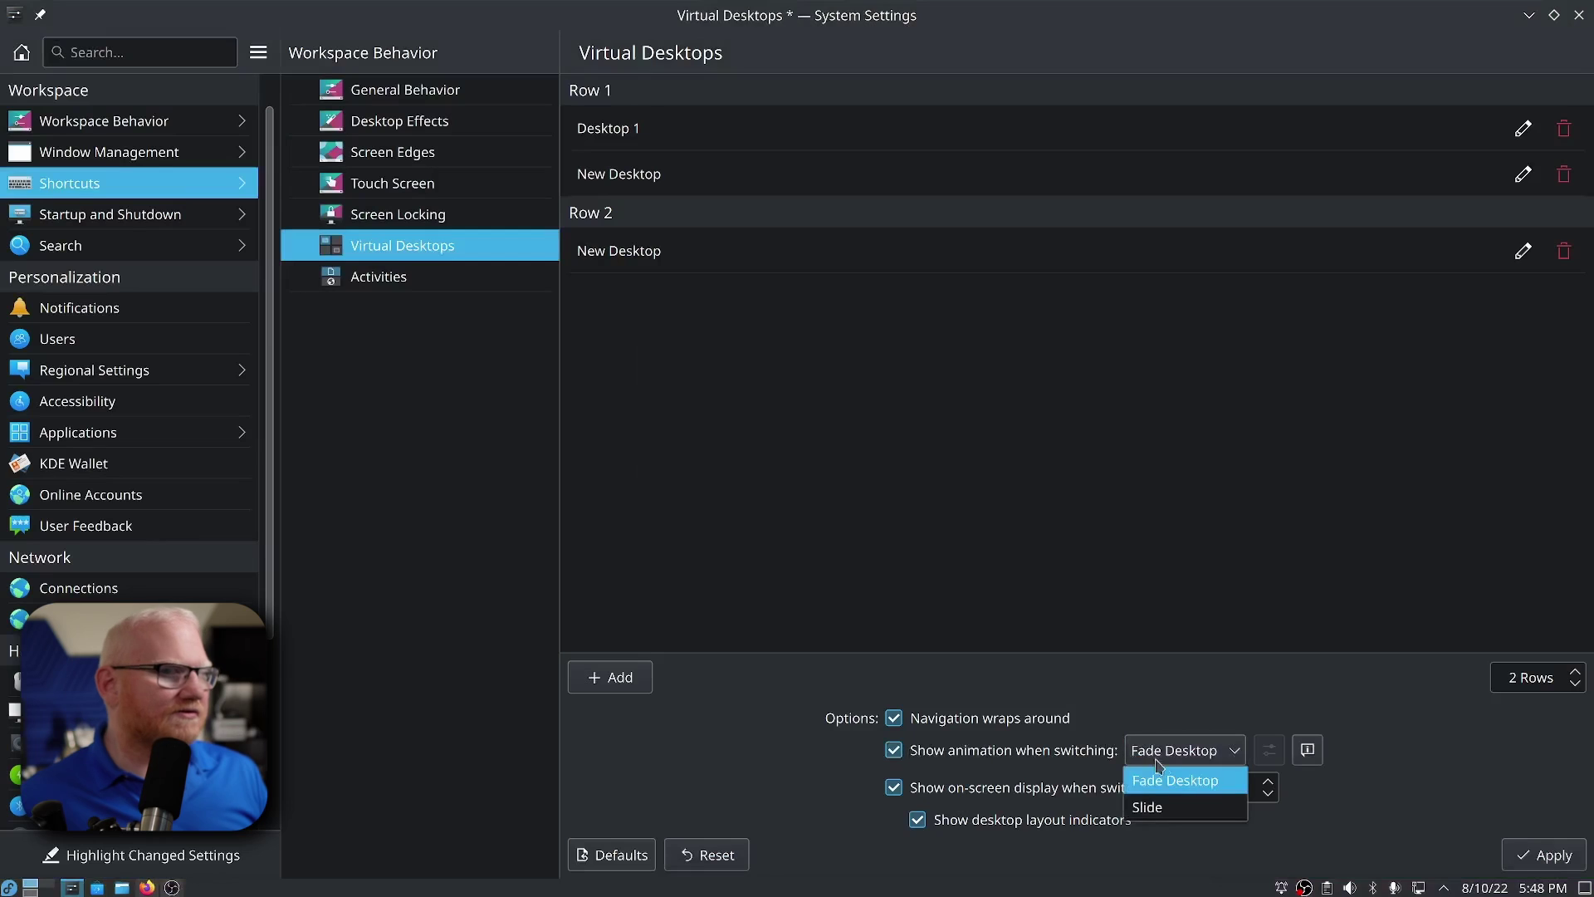
left_click(1179, 807)
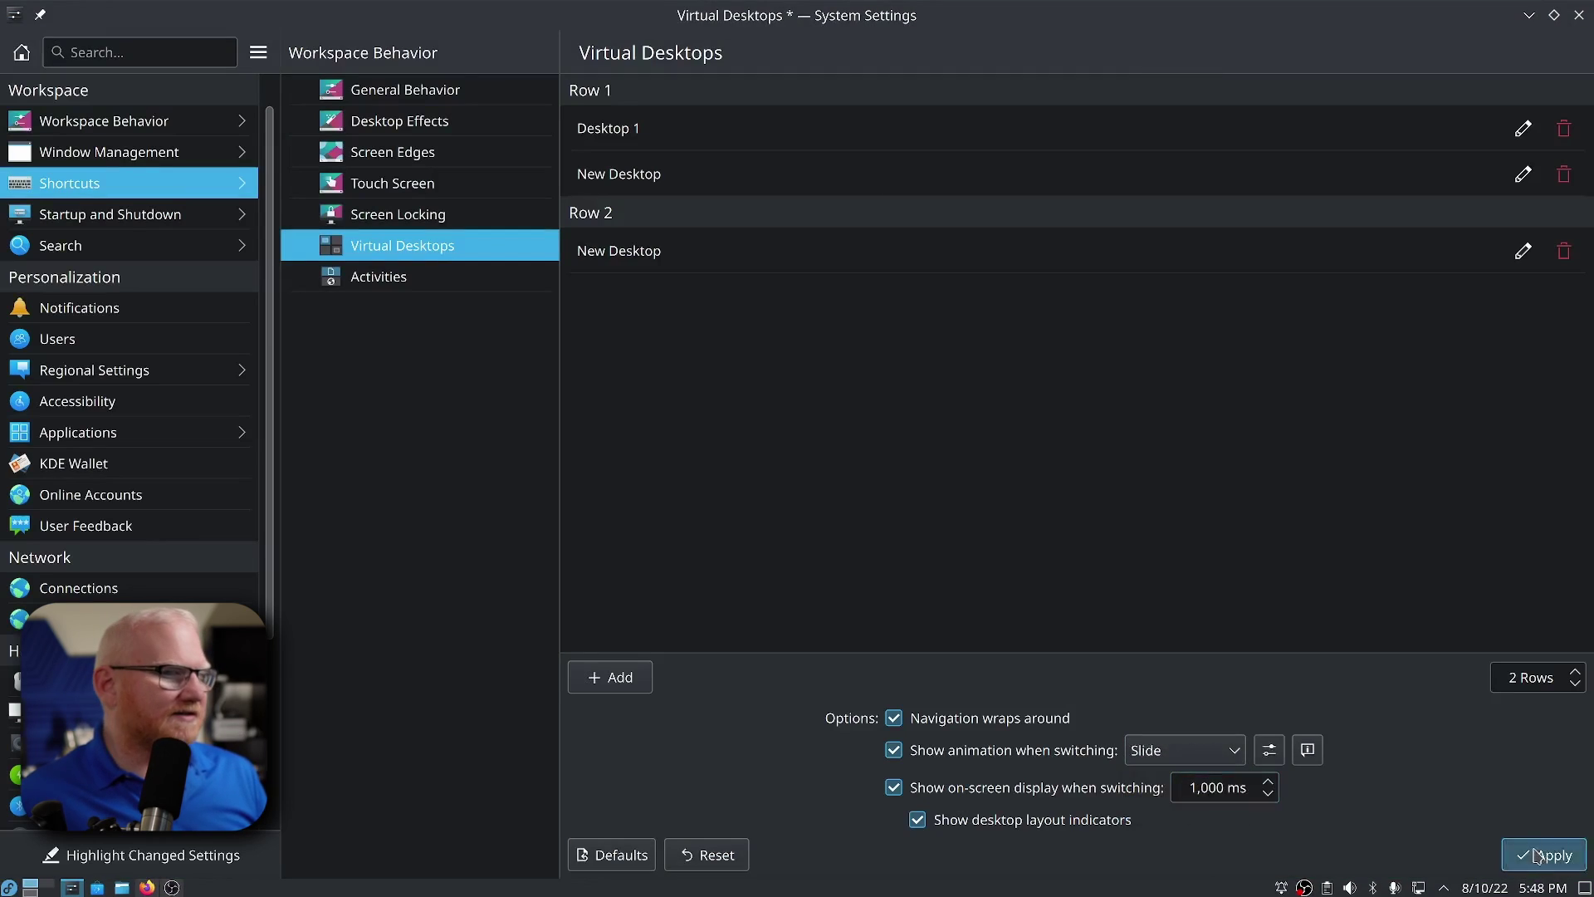
left_click(1543, 855)
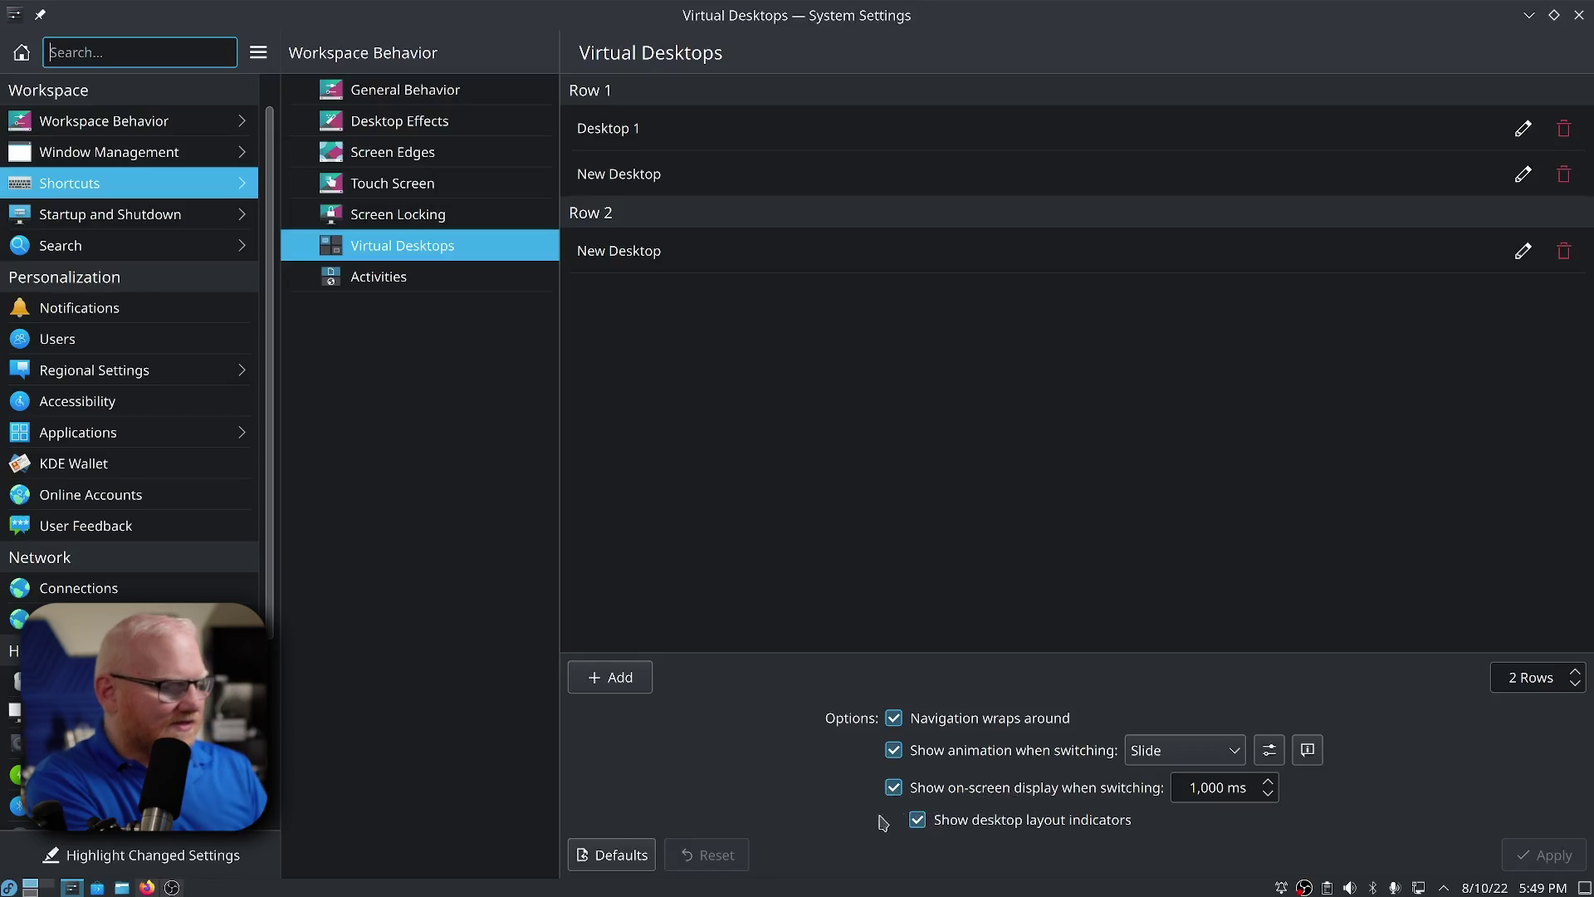
key("ctrl+super+Right")
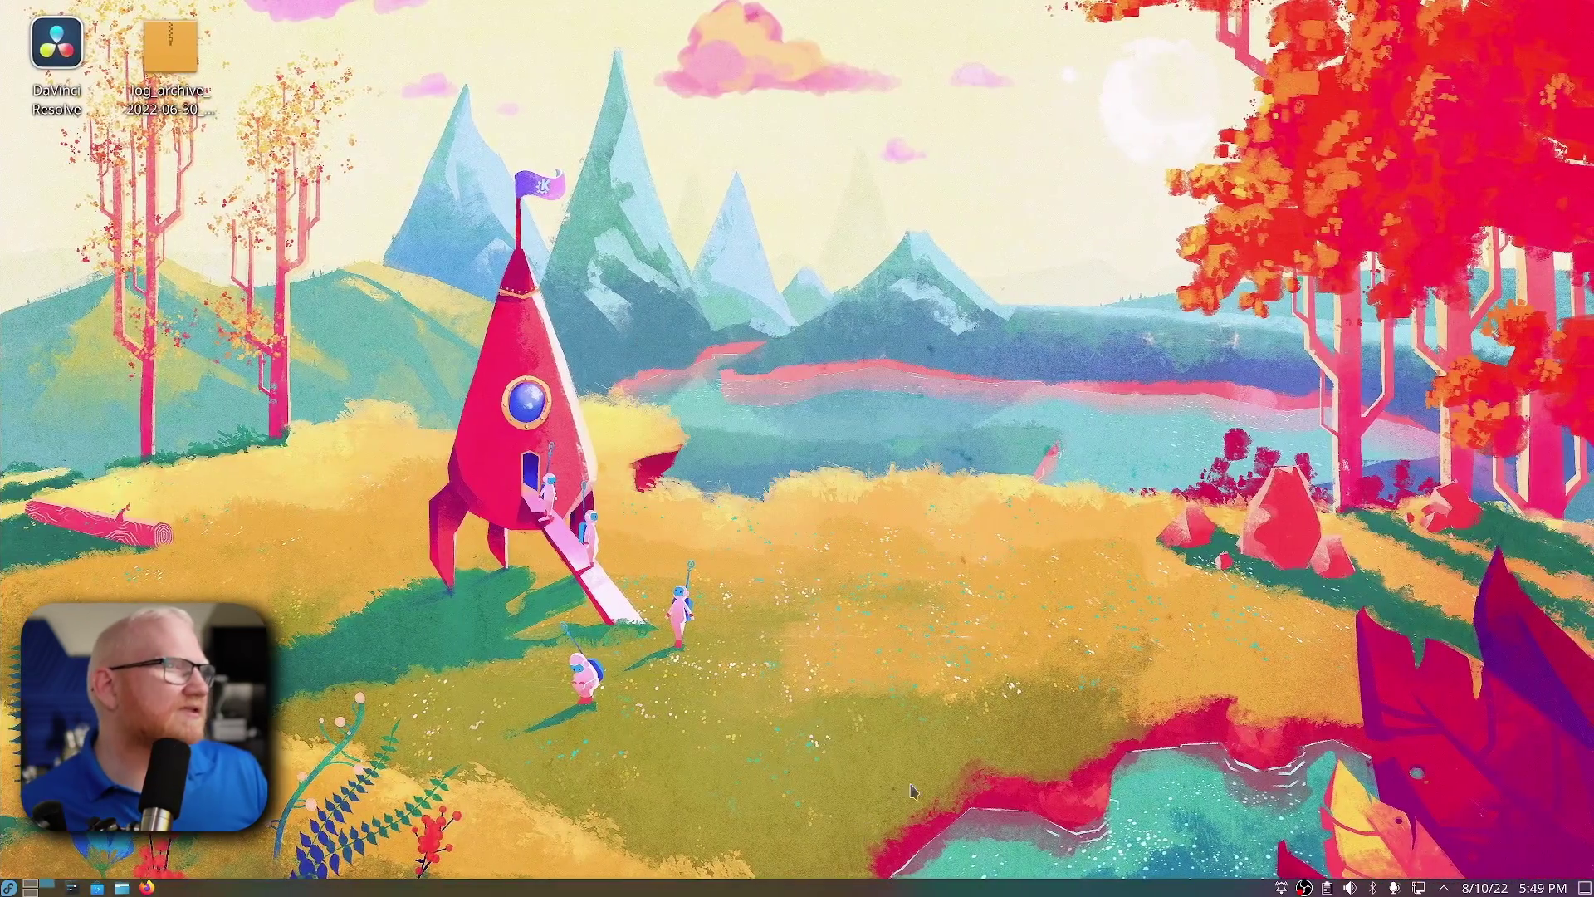
key("ctrl+super+Left")
key("ctrl+super+Right")
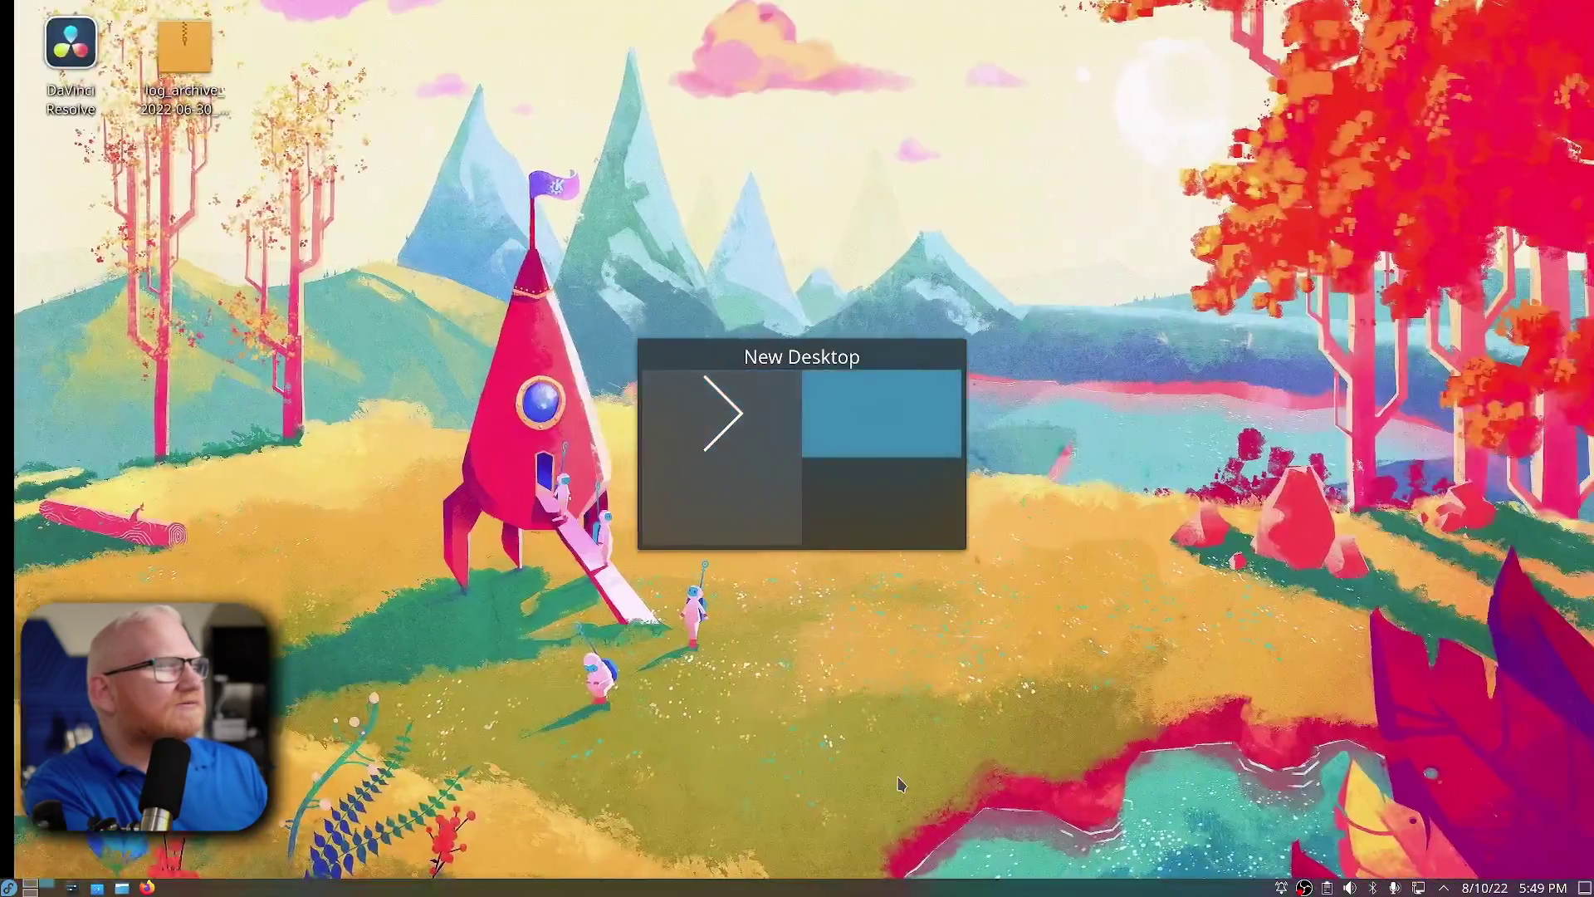
key("ctrl+super+Left")
key("ctrl+super+Right")
key("ctrl+super+Left")
key("ctrl+super+Right")
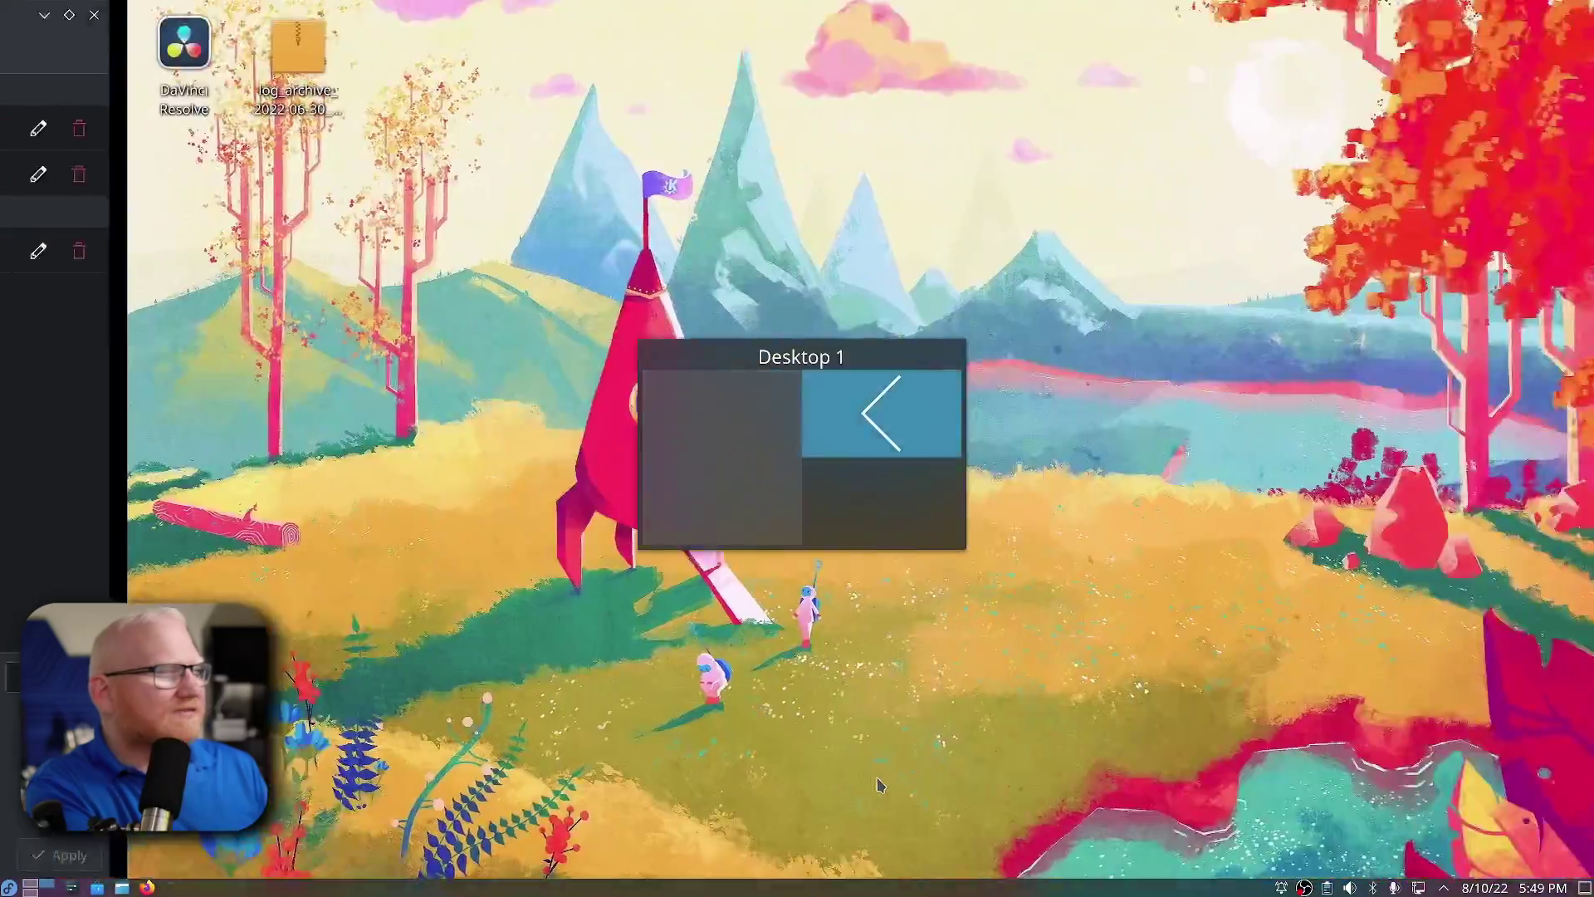
key("ctrl+super+Left")
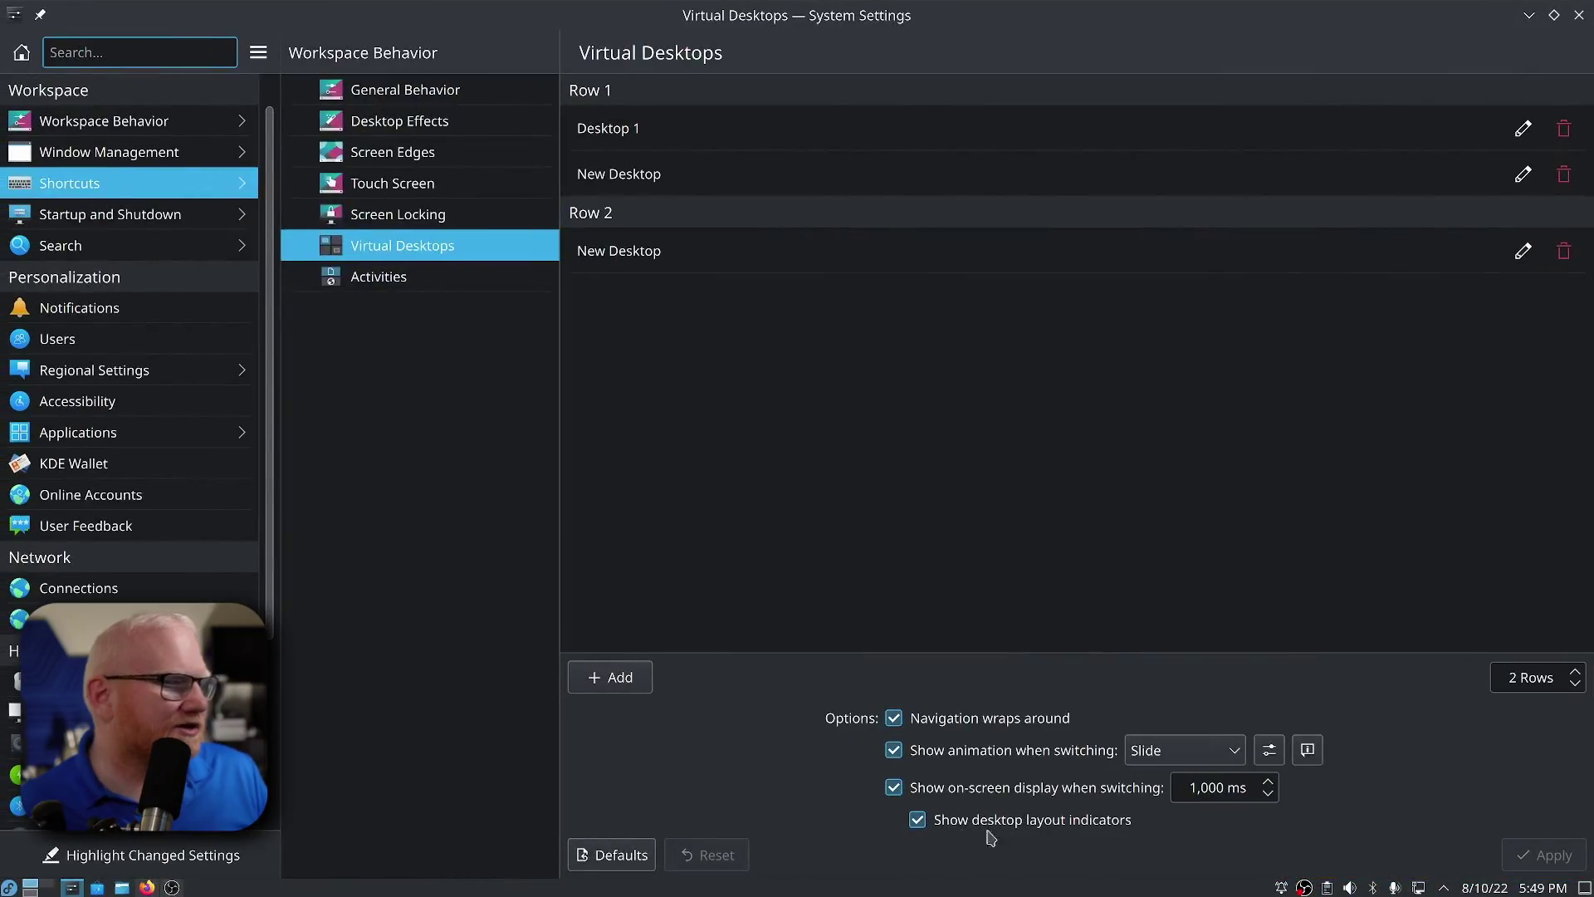
left_click(1088, 825)
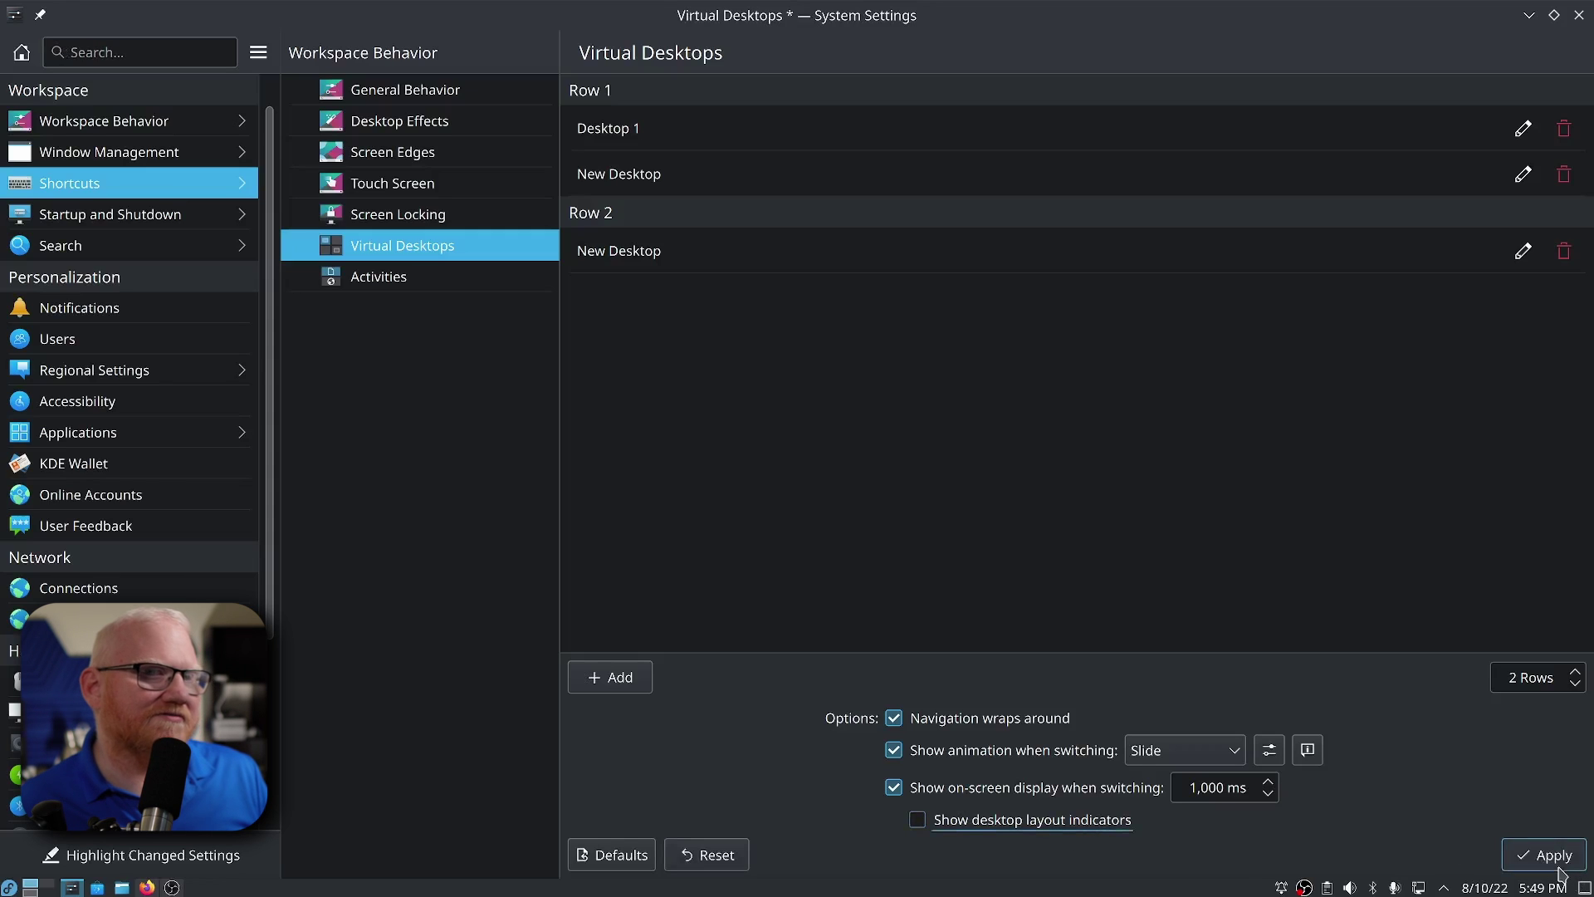
left_click(1578, 856)
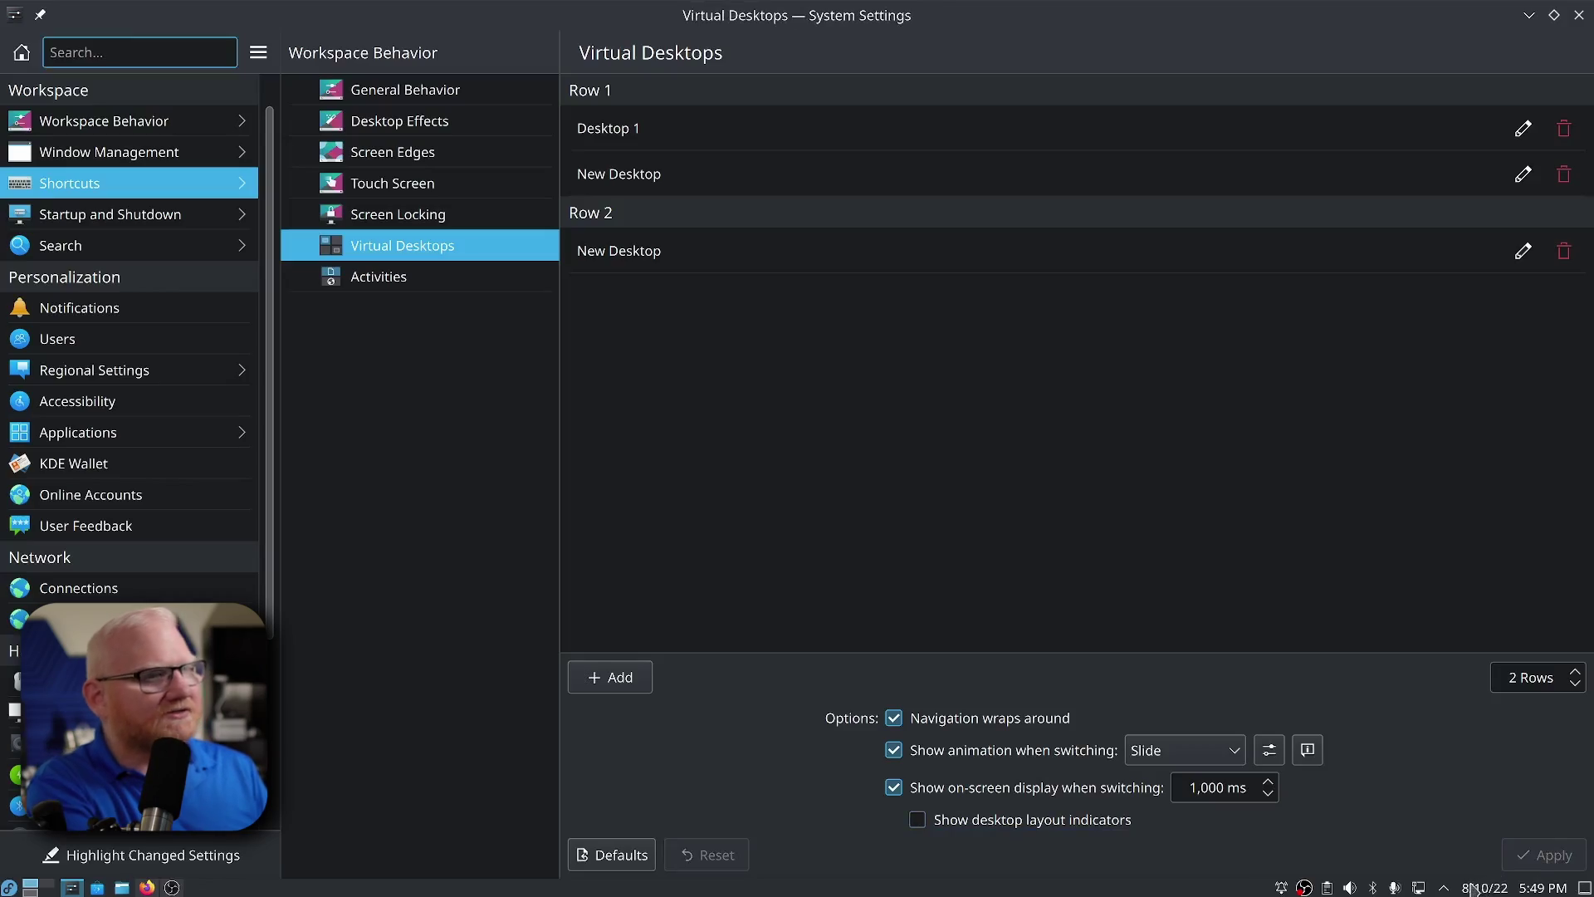
key("ctrl+super+Right")
key("ctrl+super+Left")
key("ctrl+super+Right")
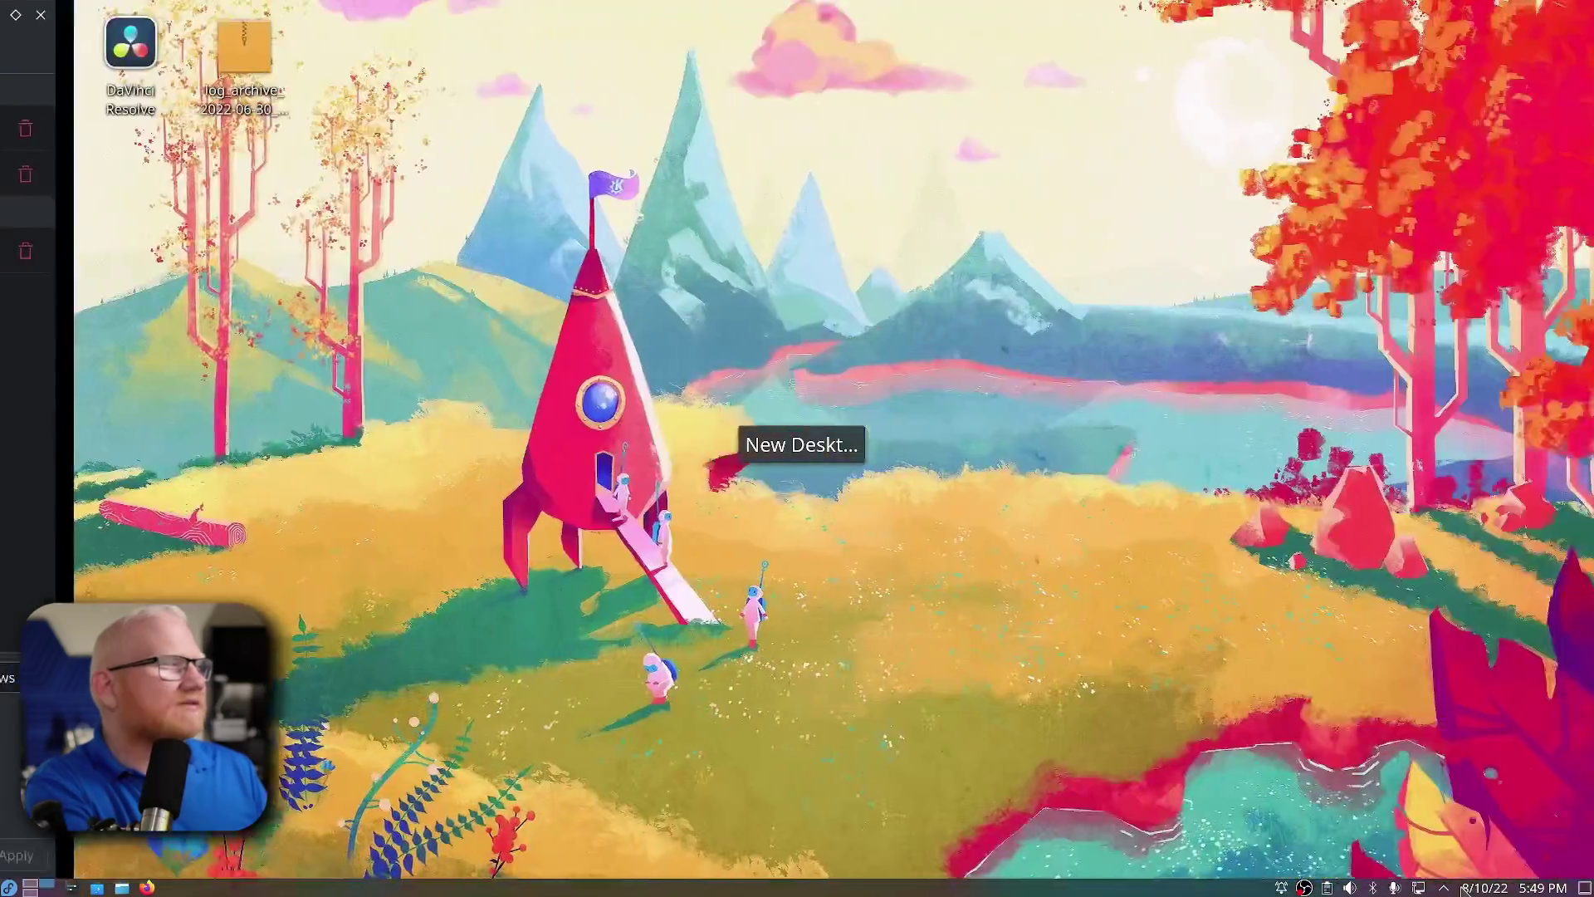
key("ctrl+super+Left")
left_click(1014, 822)
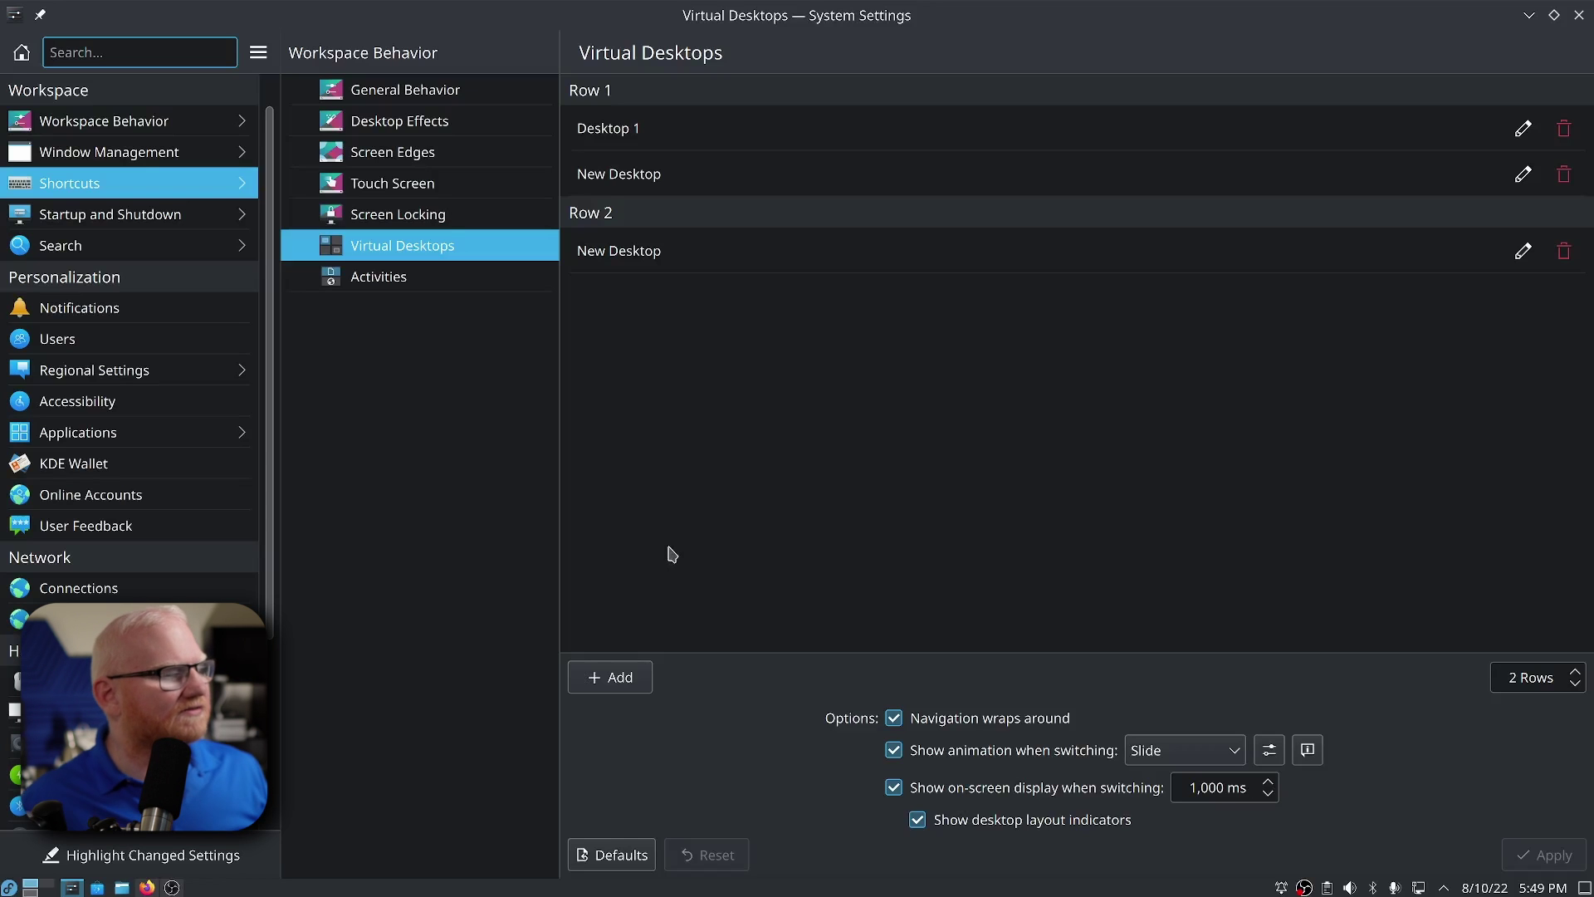
Step: Un-maximize Firefox, pin it to all desktops, and check it follows across desktops
left_click(30, 890)
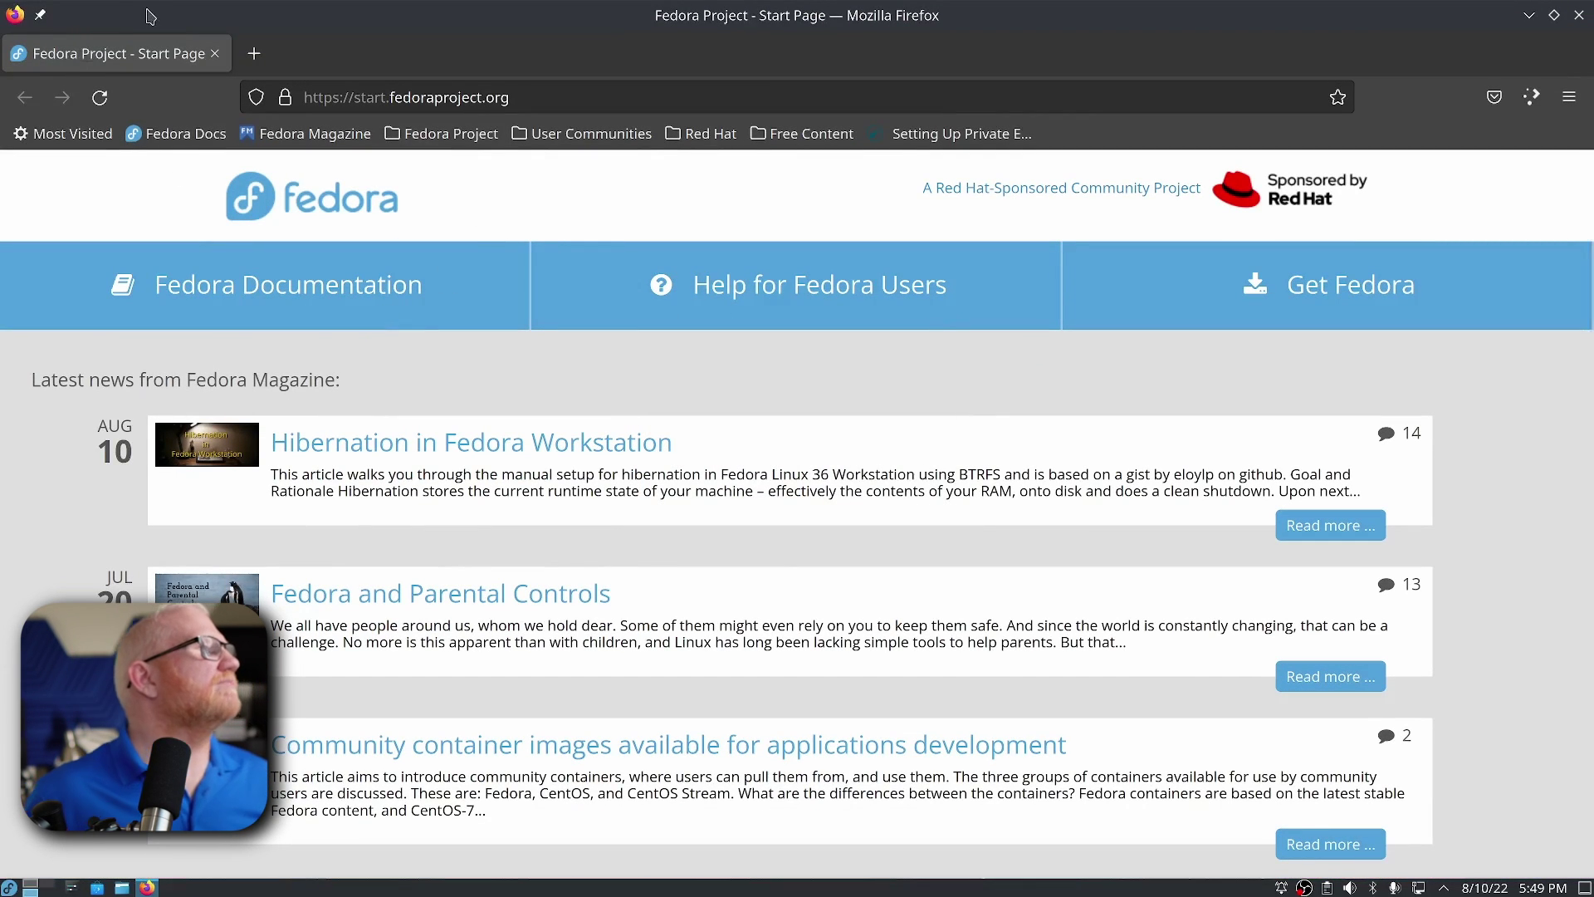
left_click_drag(149, 15, 205, 165)
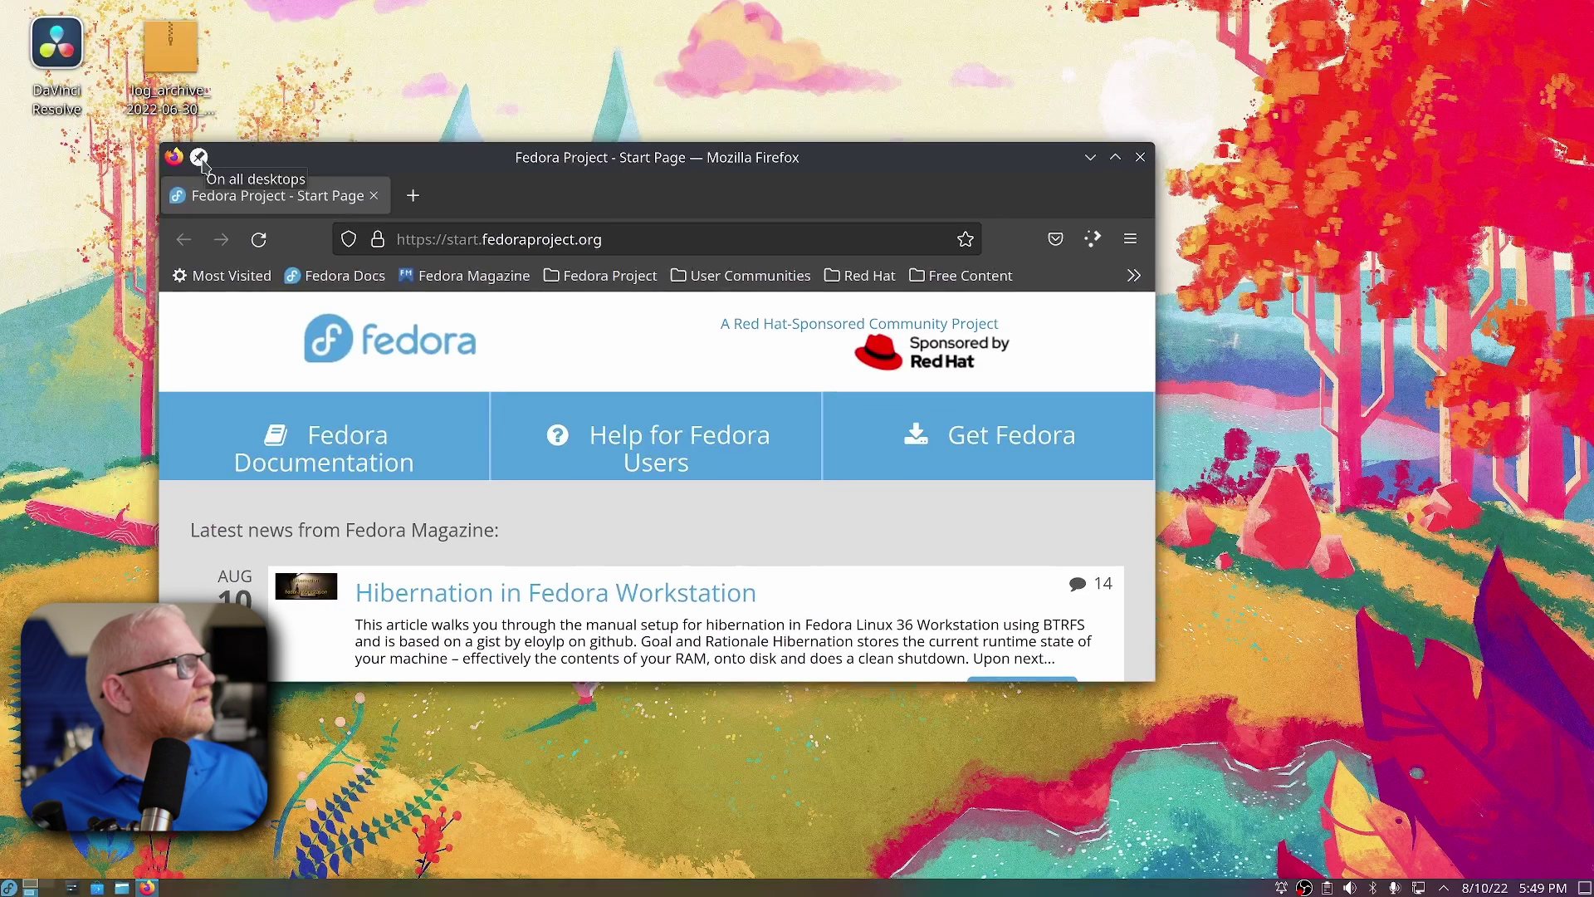
left_click(199, 157)
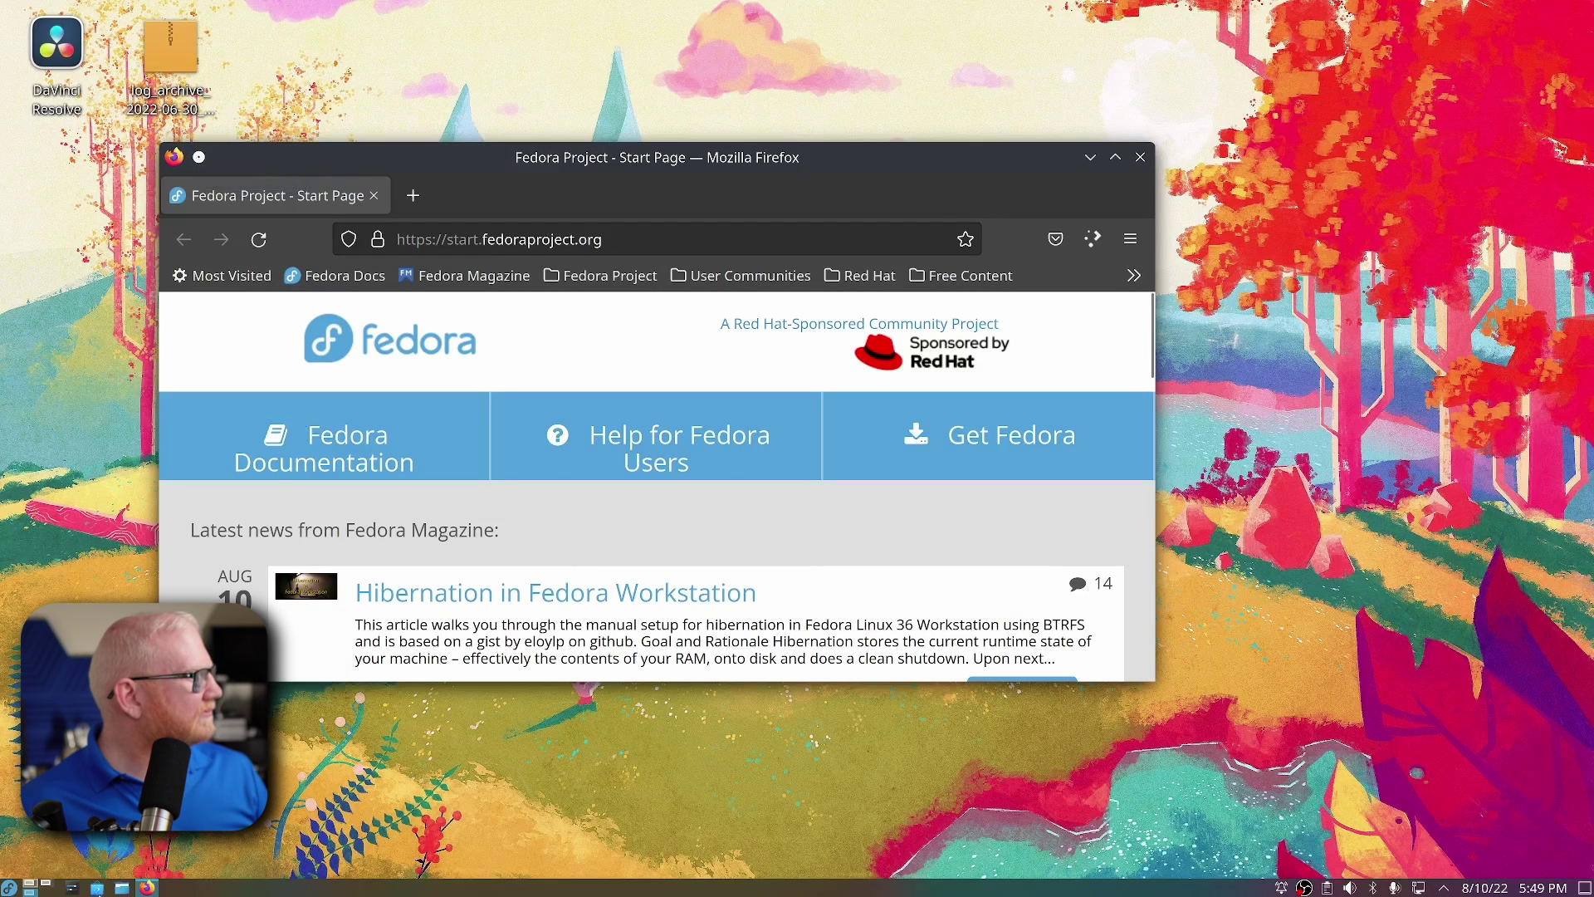
left_click(46, 886)
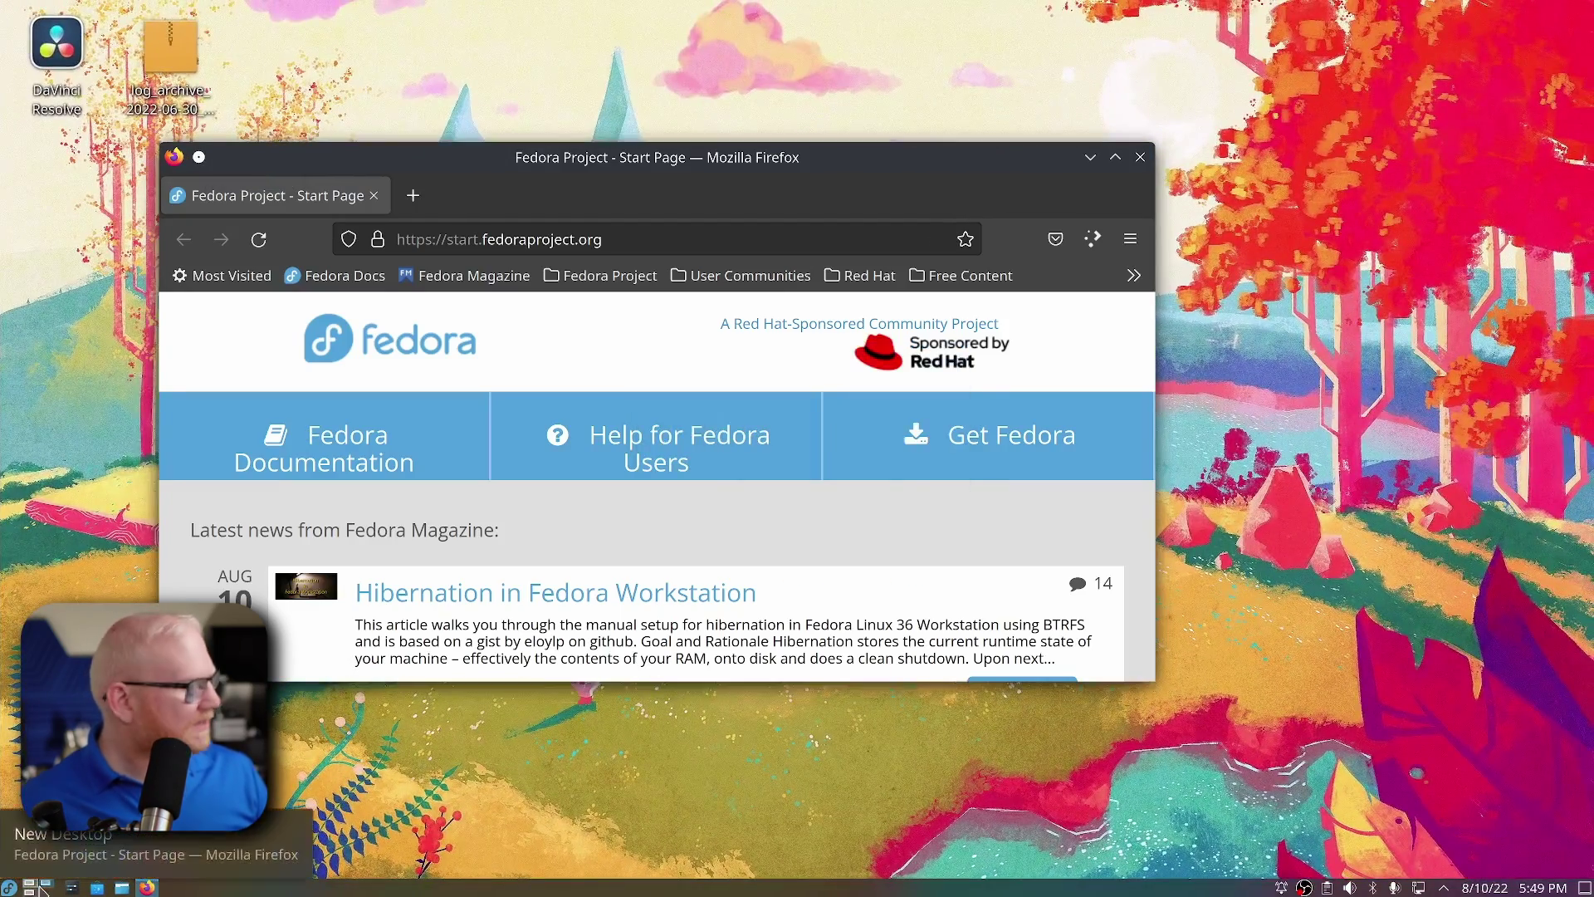
left_click(28, 889)
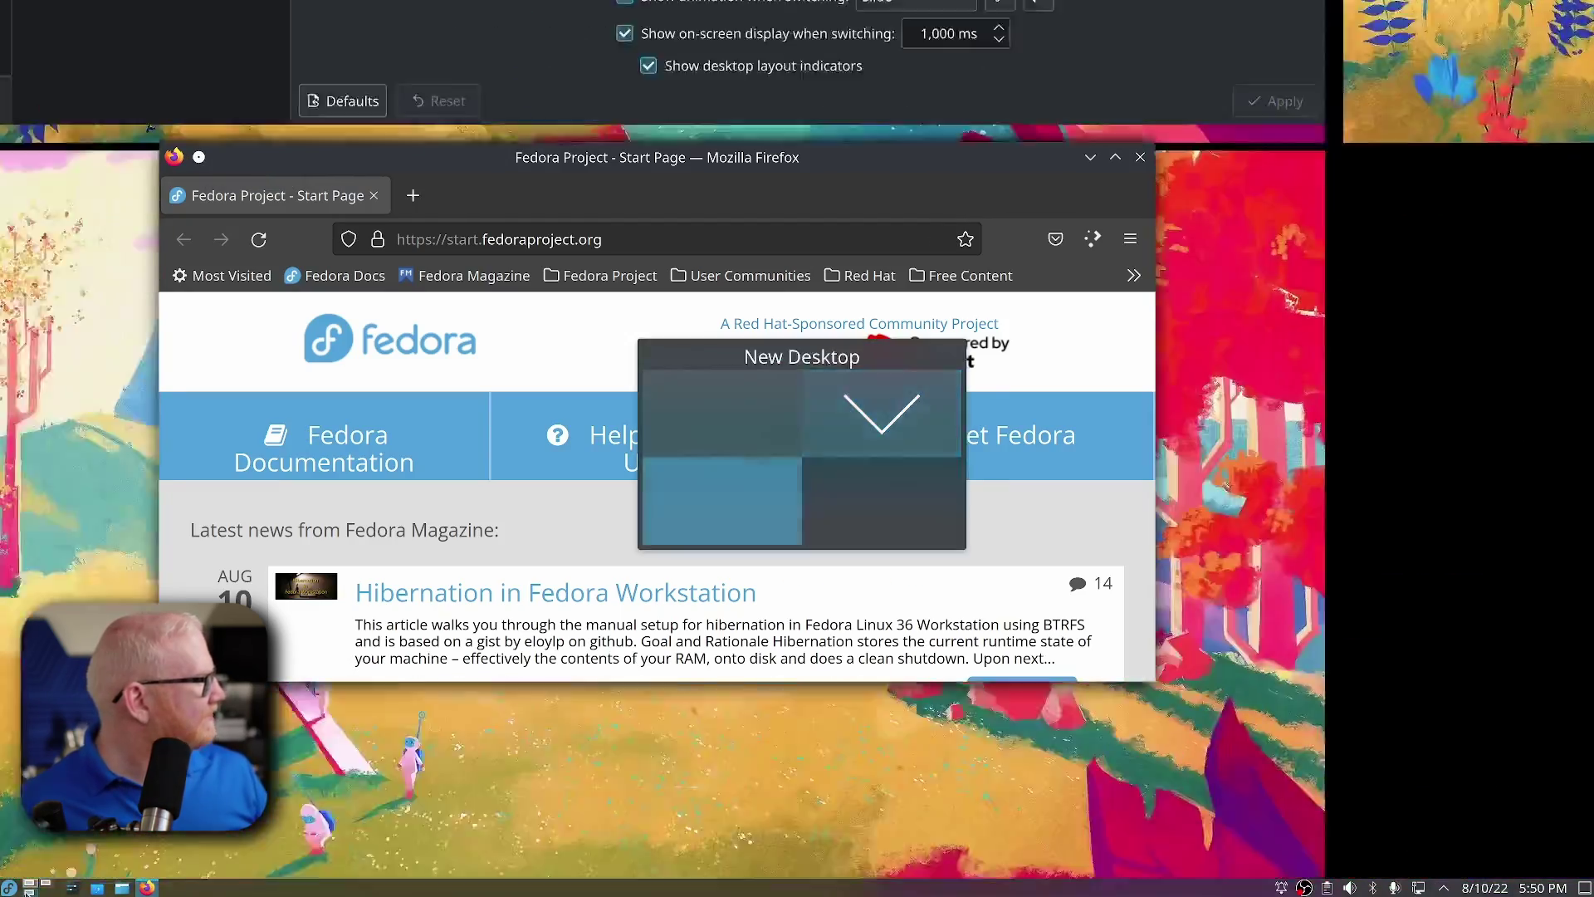
left_click(29, 889)
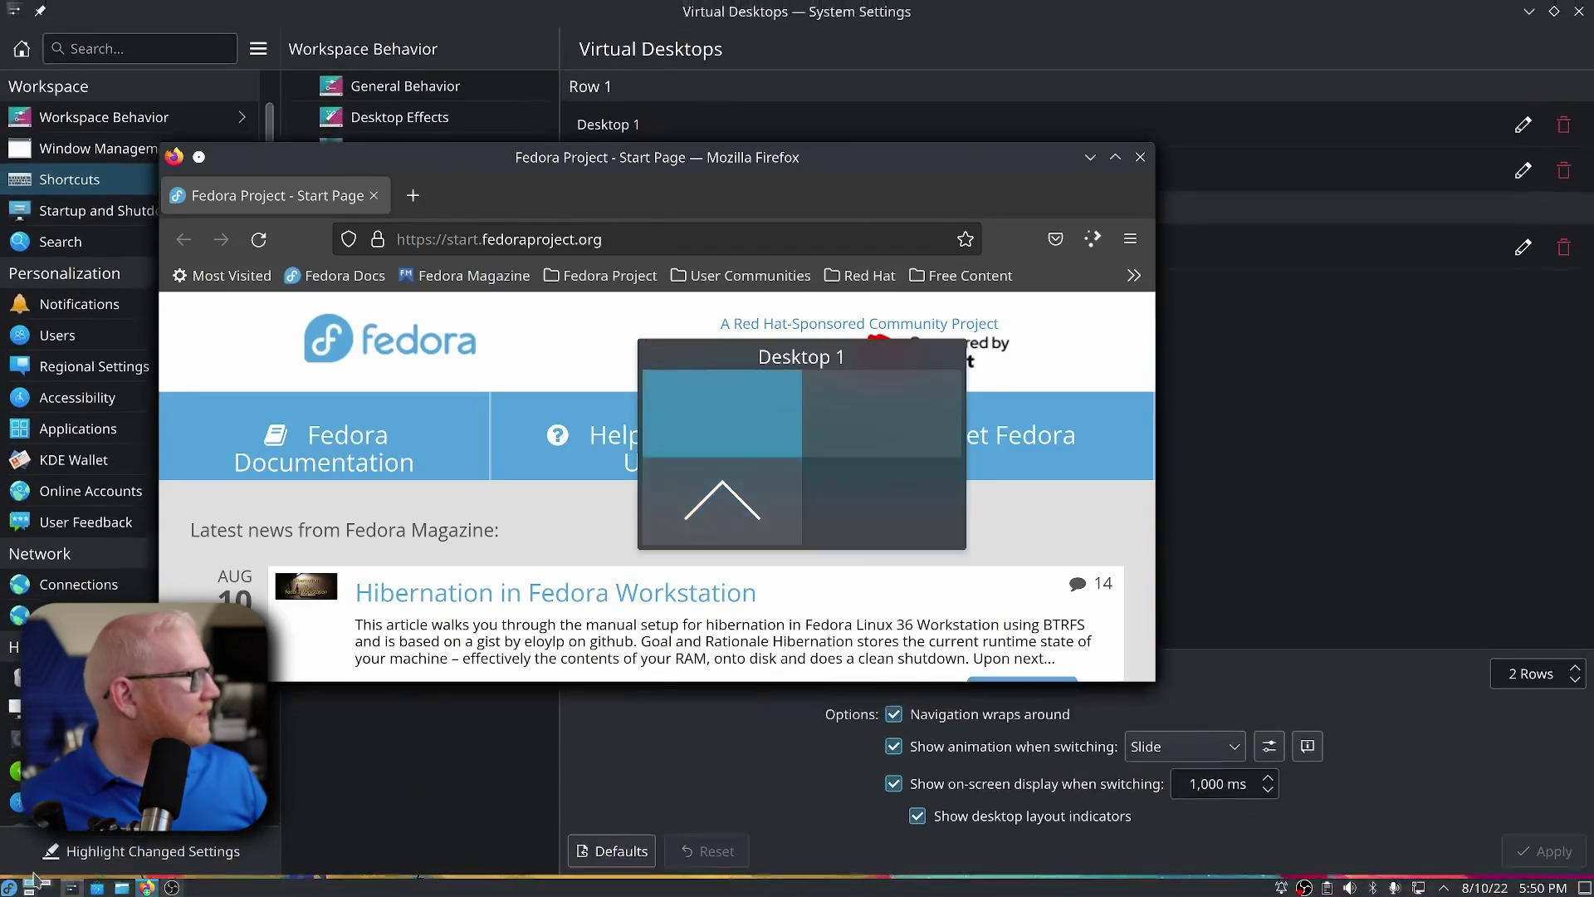
Step: Raise System Settings on Desktop 1, toggling its all-desktops title-bar pin
left_click(40, 16)
left_click(40, 17)
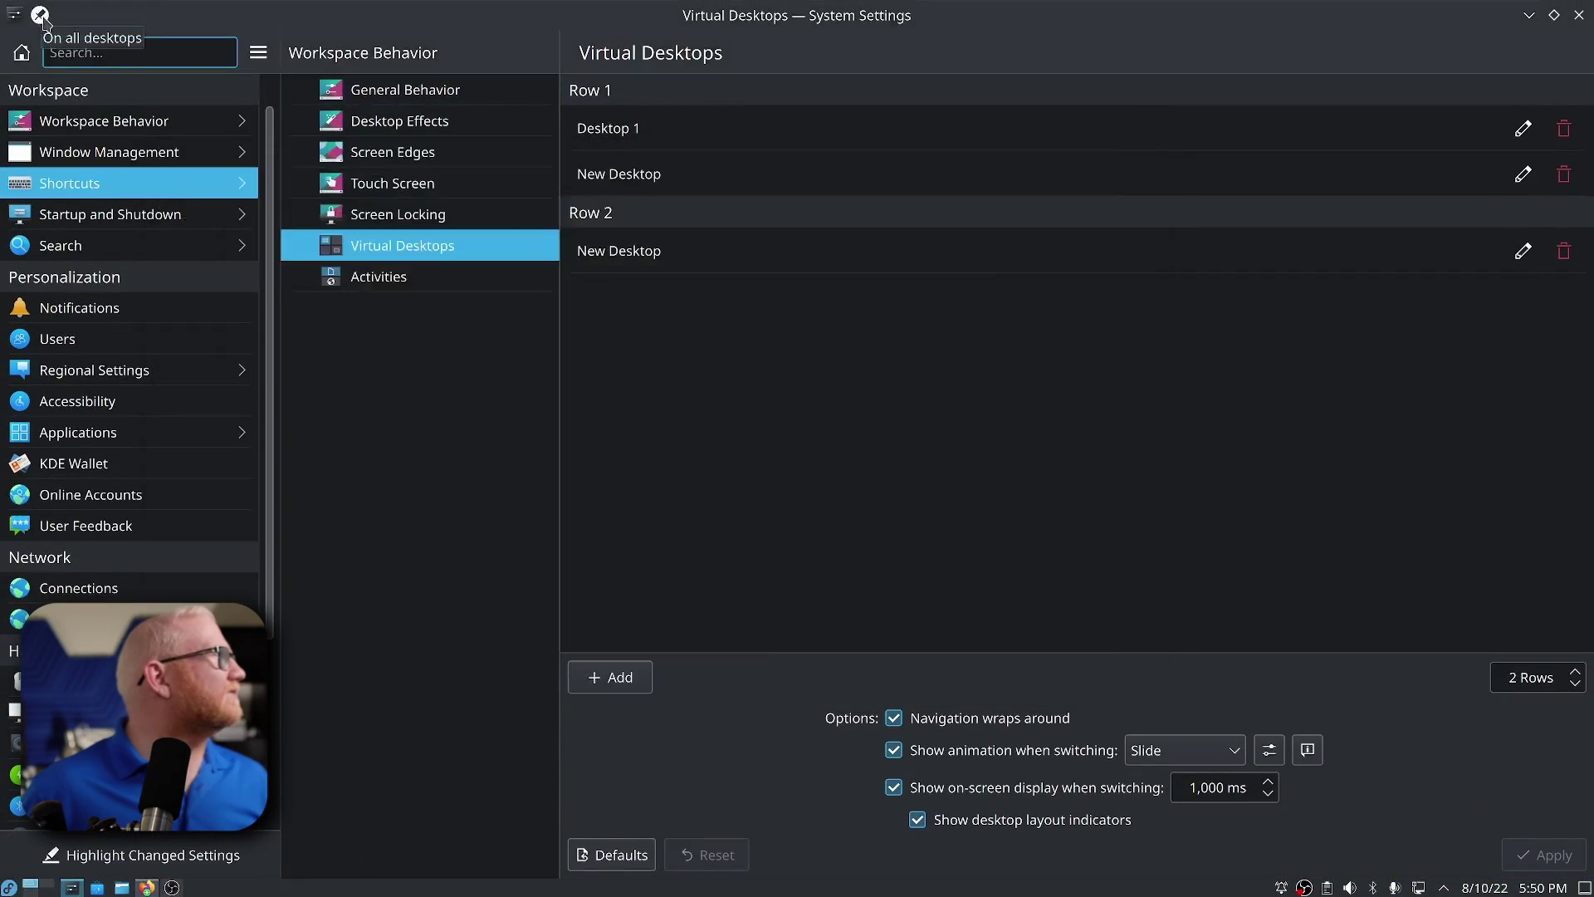
left_click(40, 17)
left_click(40, 16)
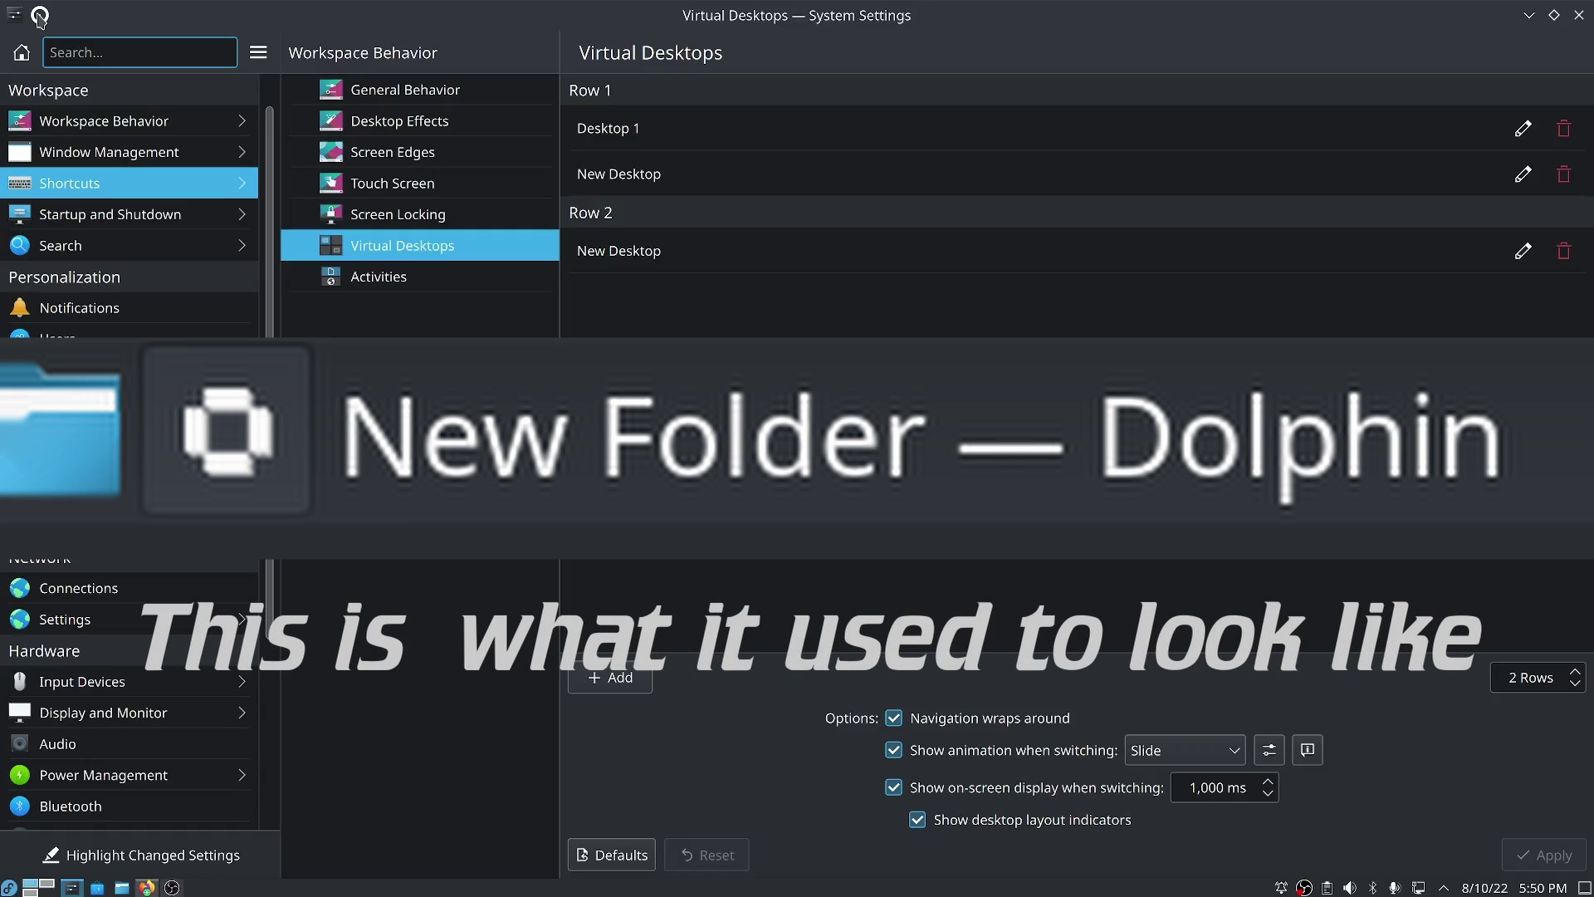
left_click(40, 16)
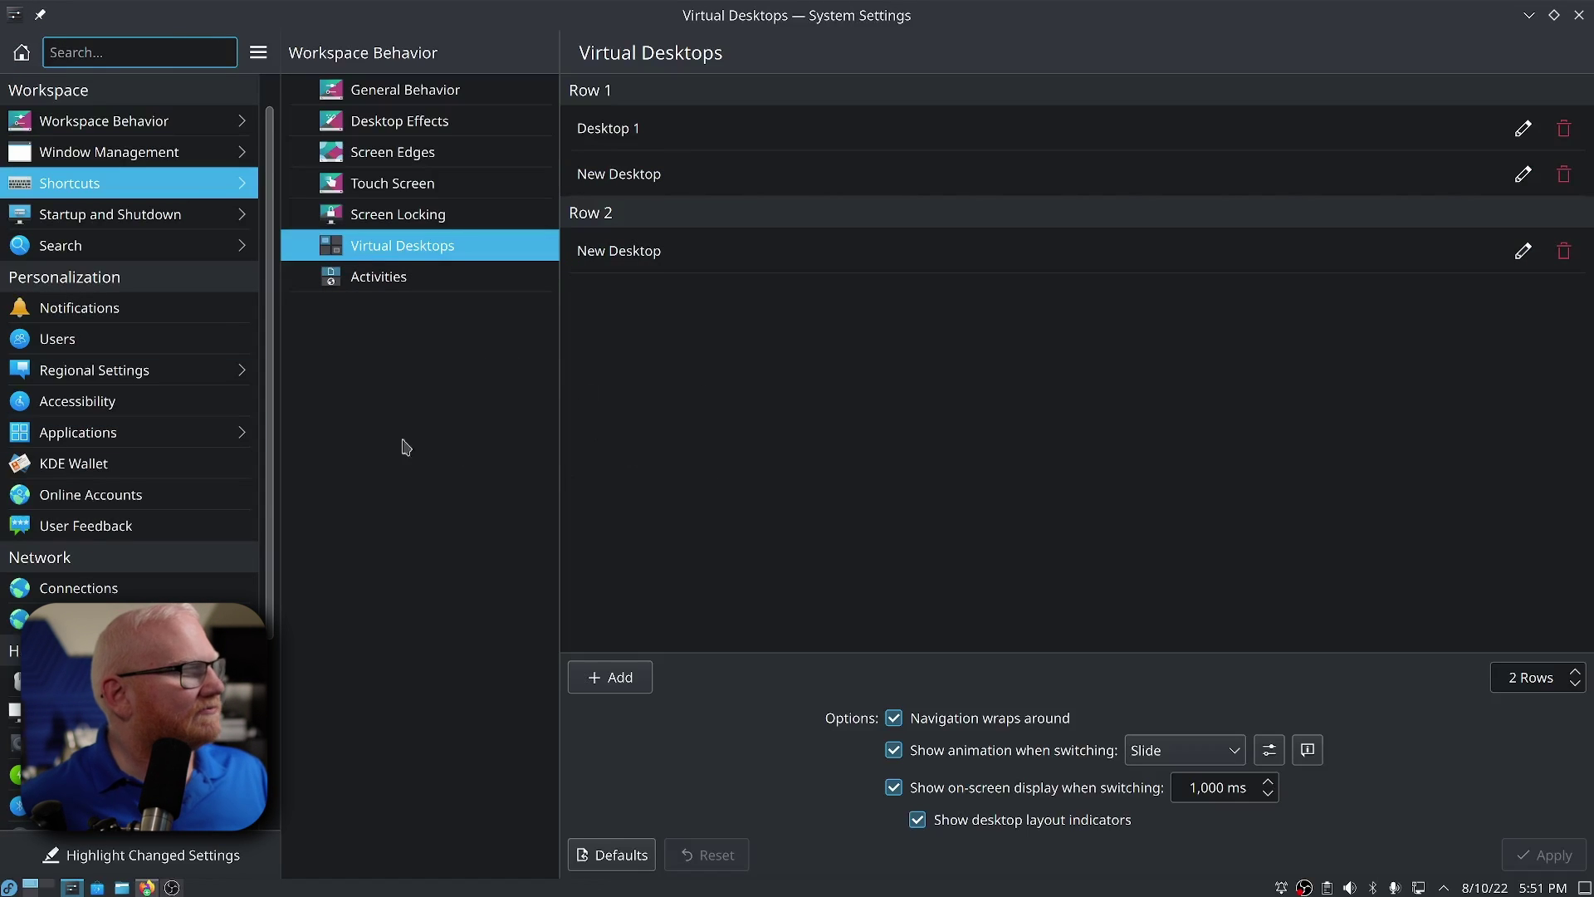
Step: Open Shortcuts, filter by 'desktop', select KWin, and expand Switch One Desktop Down
mouse_move(144, 192)
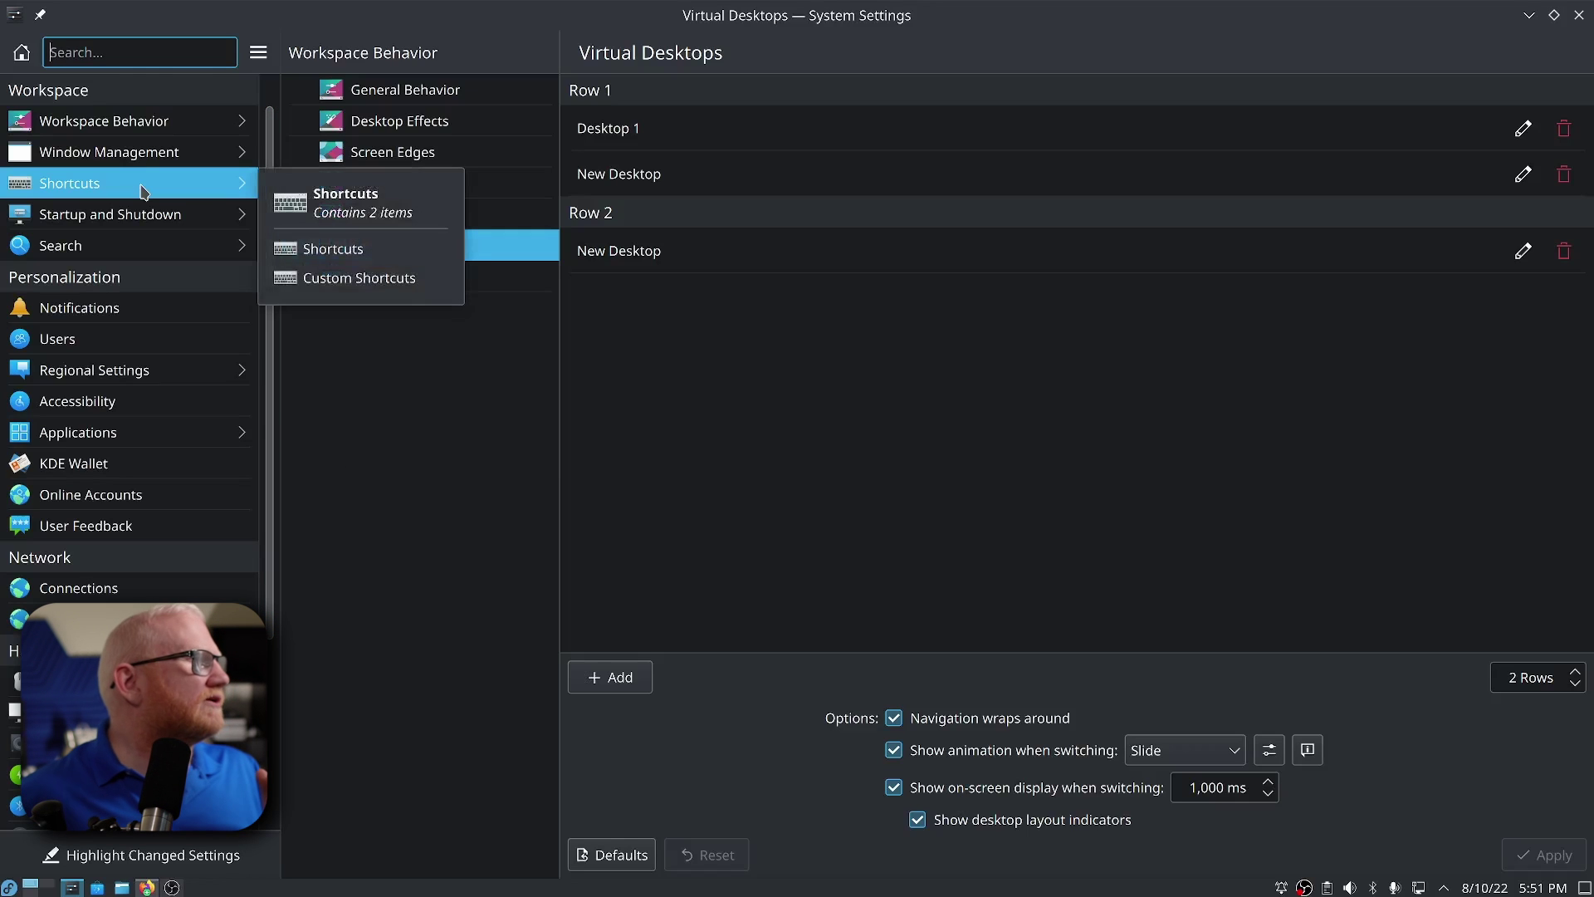
left_click(332, 249)
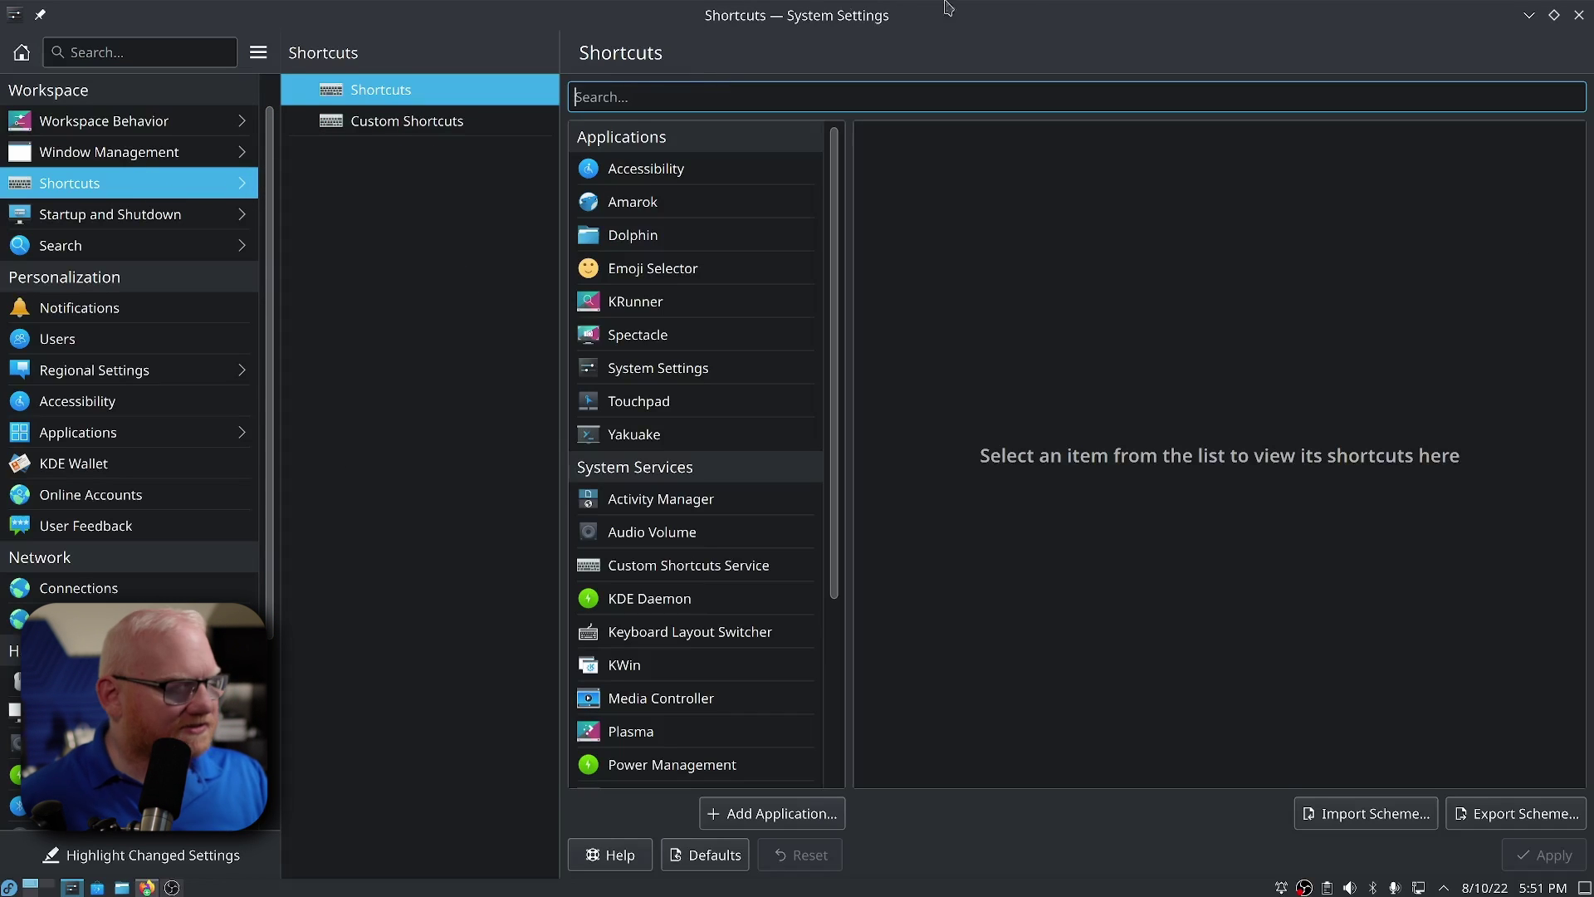
type("dest")
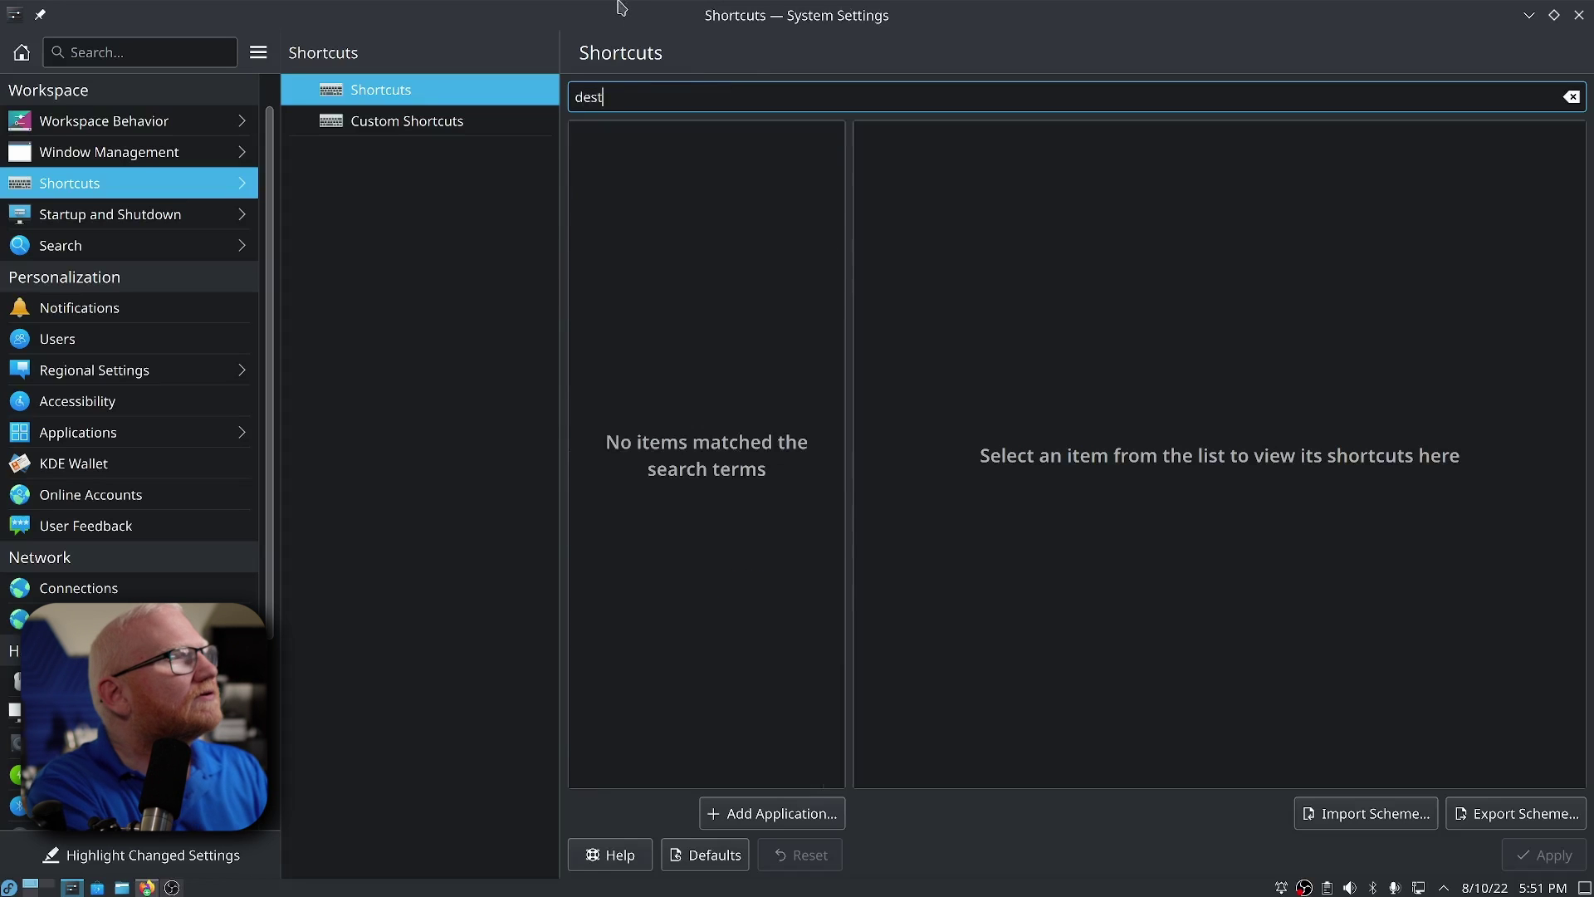
key("BackSpace")
type("ktop")
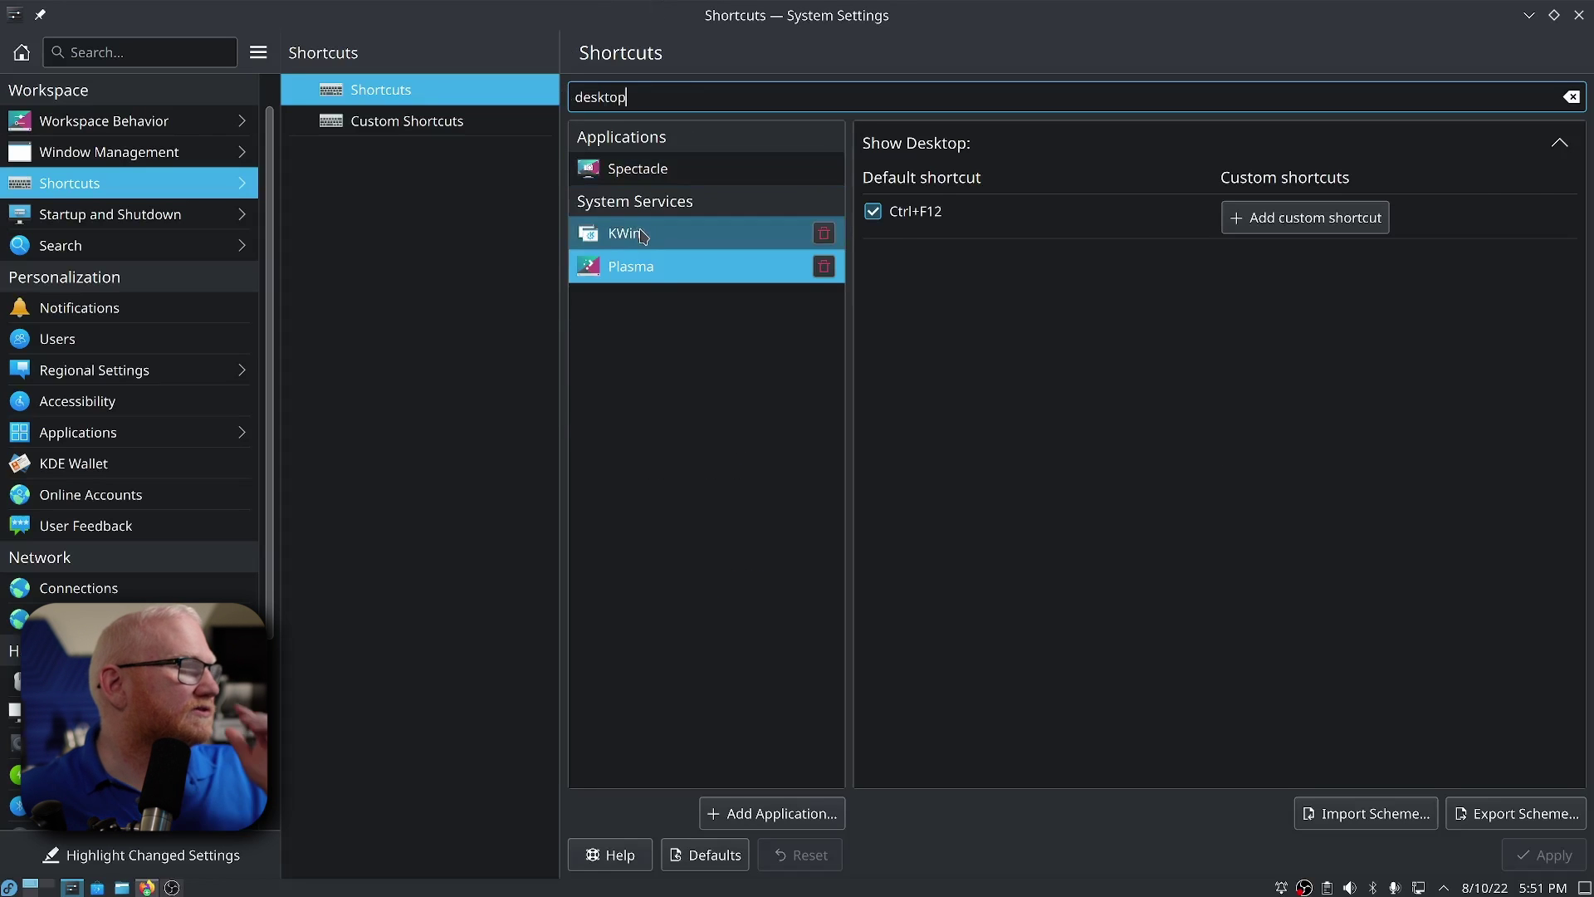
left_click(669, 232)
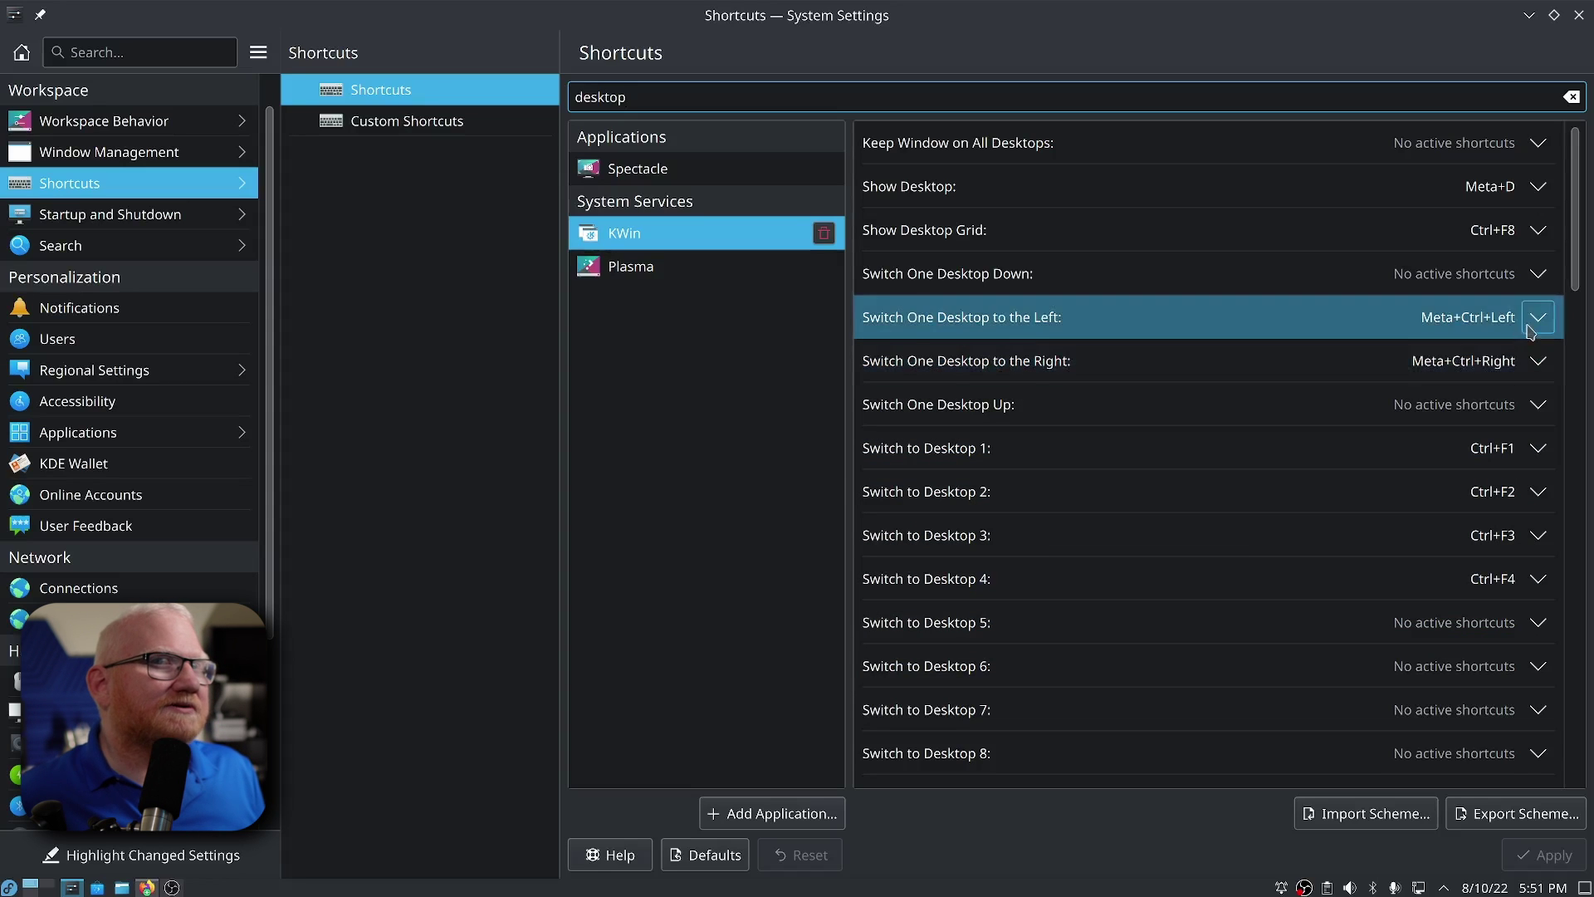
left_click(1538, 274)
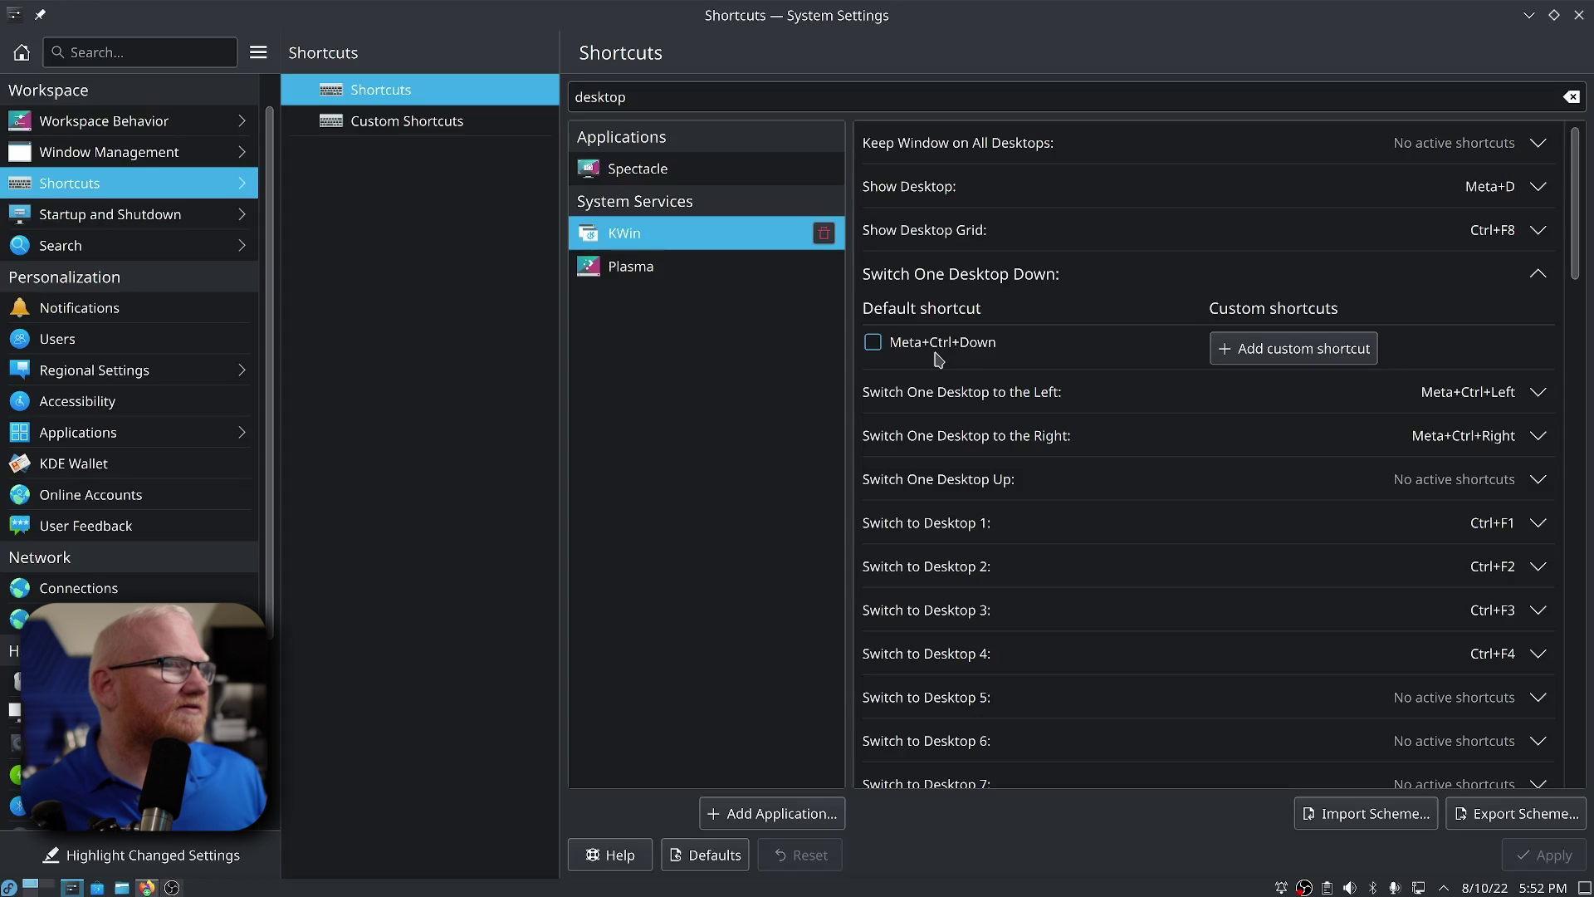
left_click(879, 349)
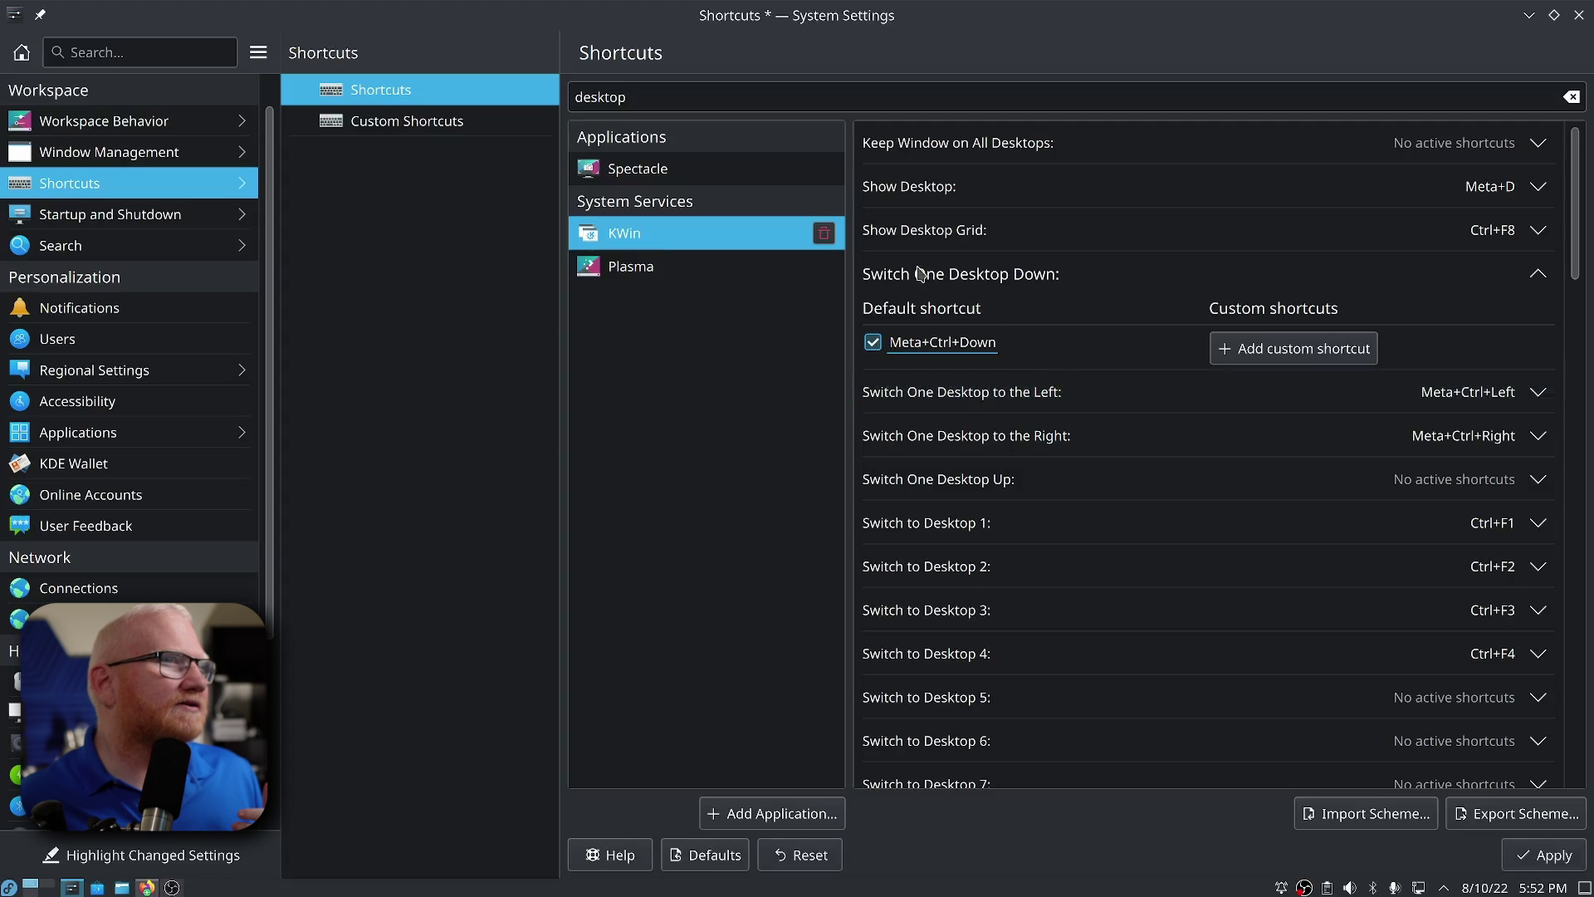
left_click(961, 476)
left_click(873, 473)
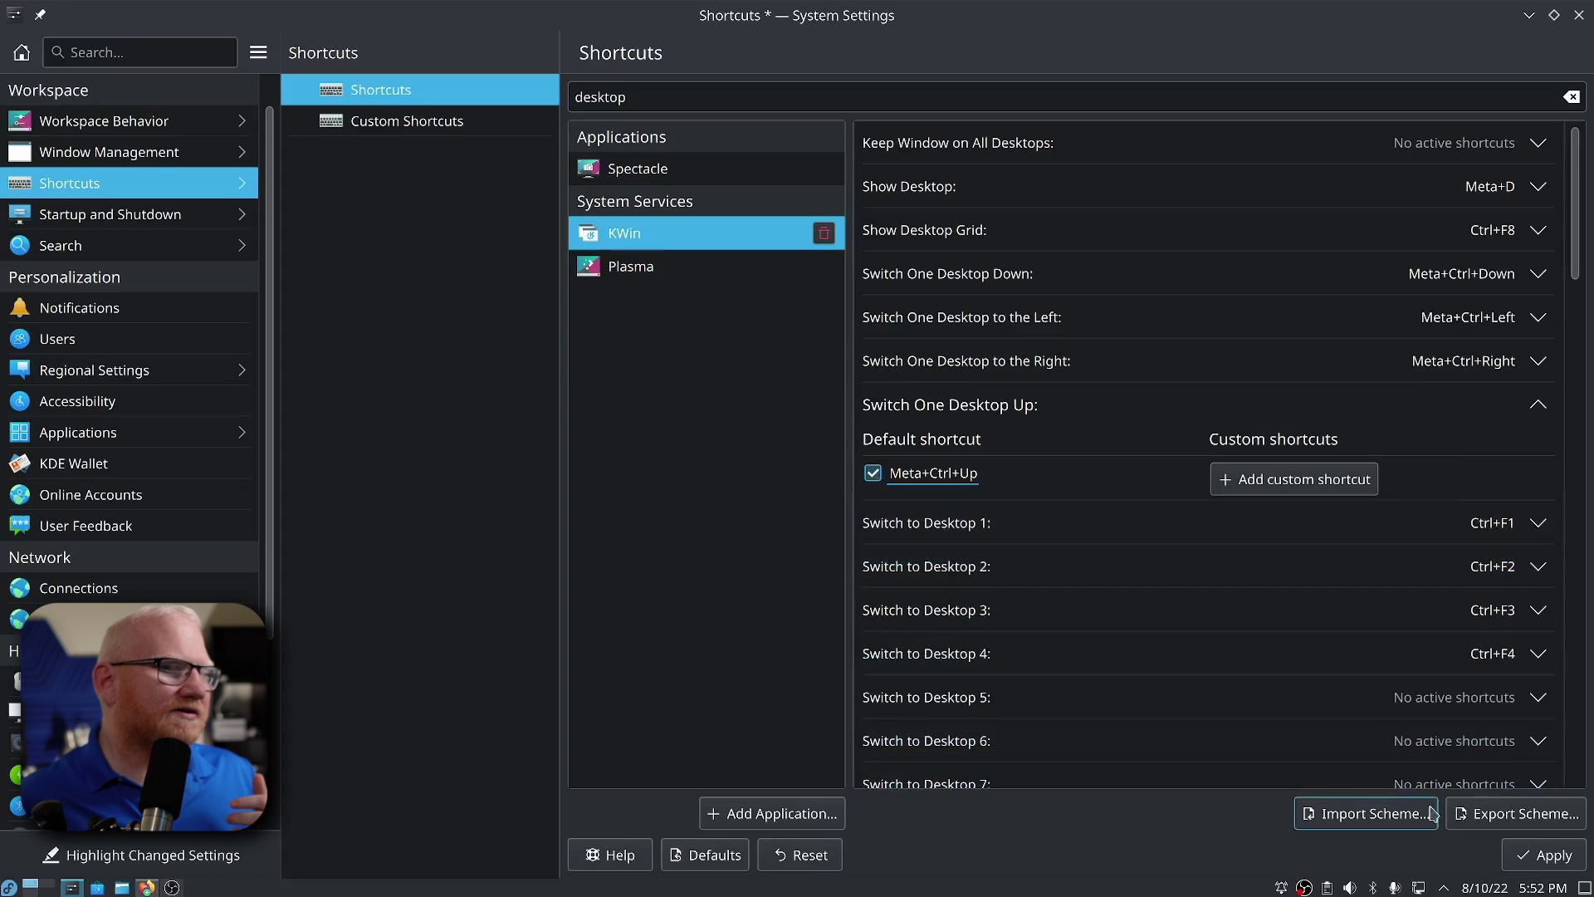
left_click(1525, 855)
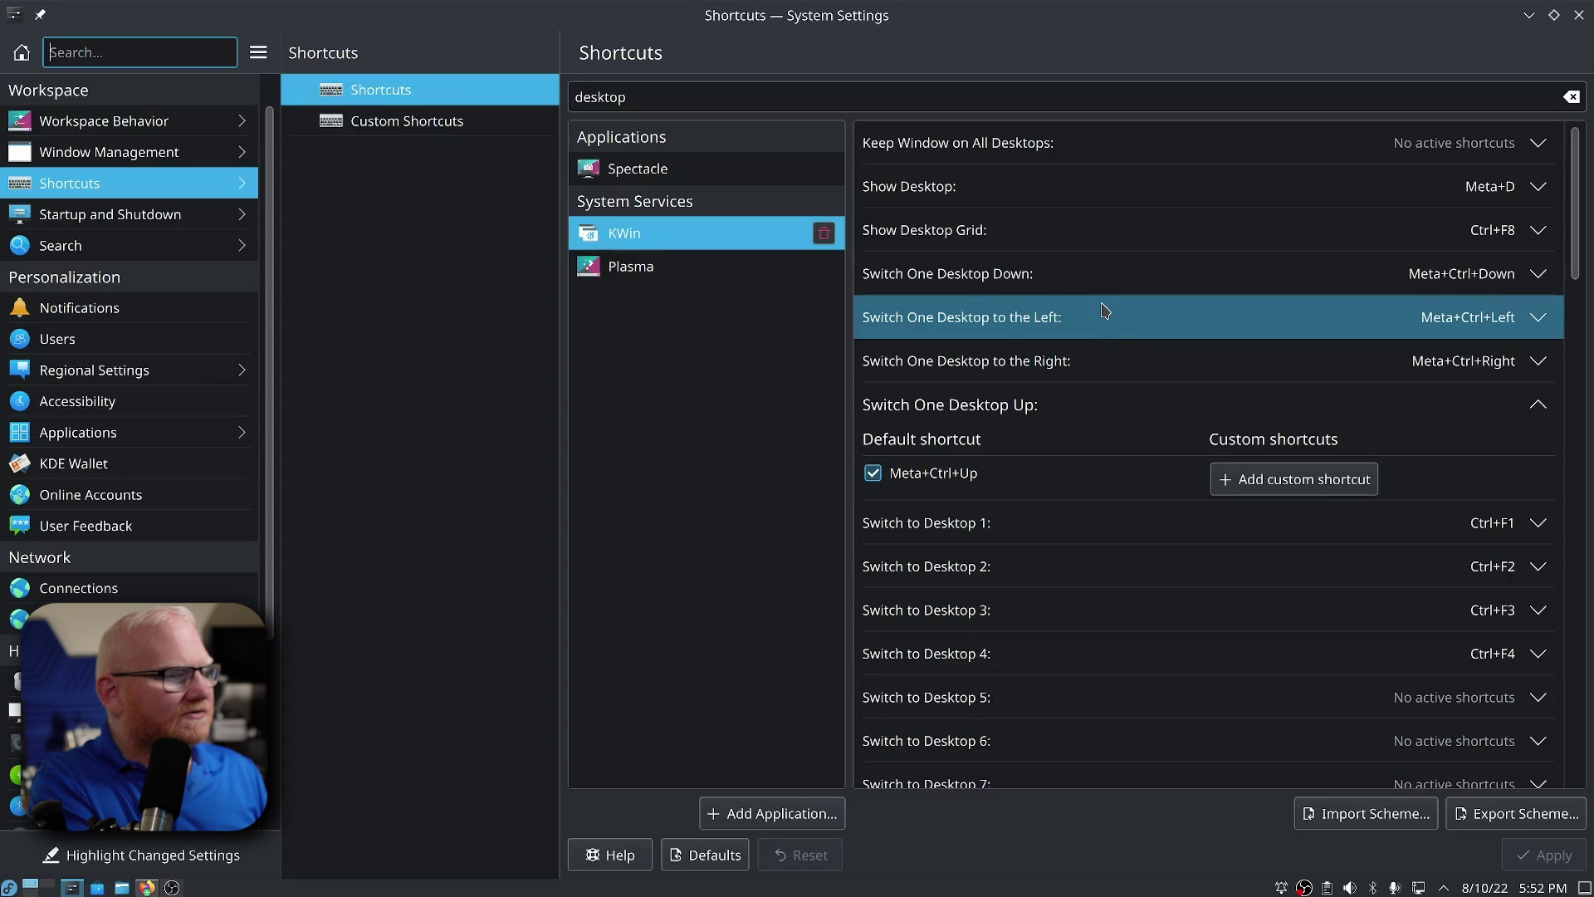
key("super+ctrl+Down")
key("super+ctrl+Up")
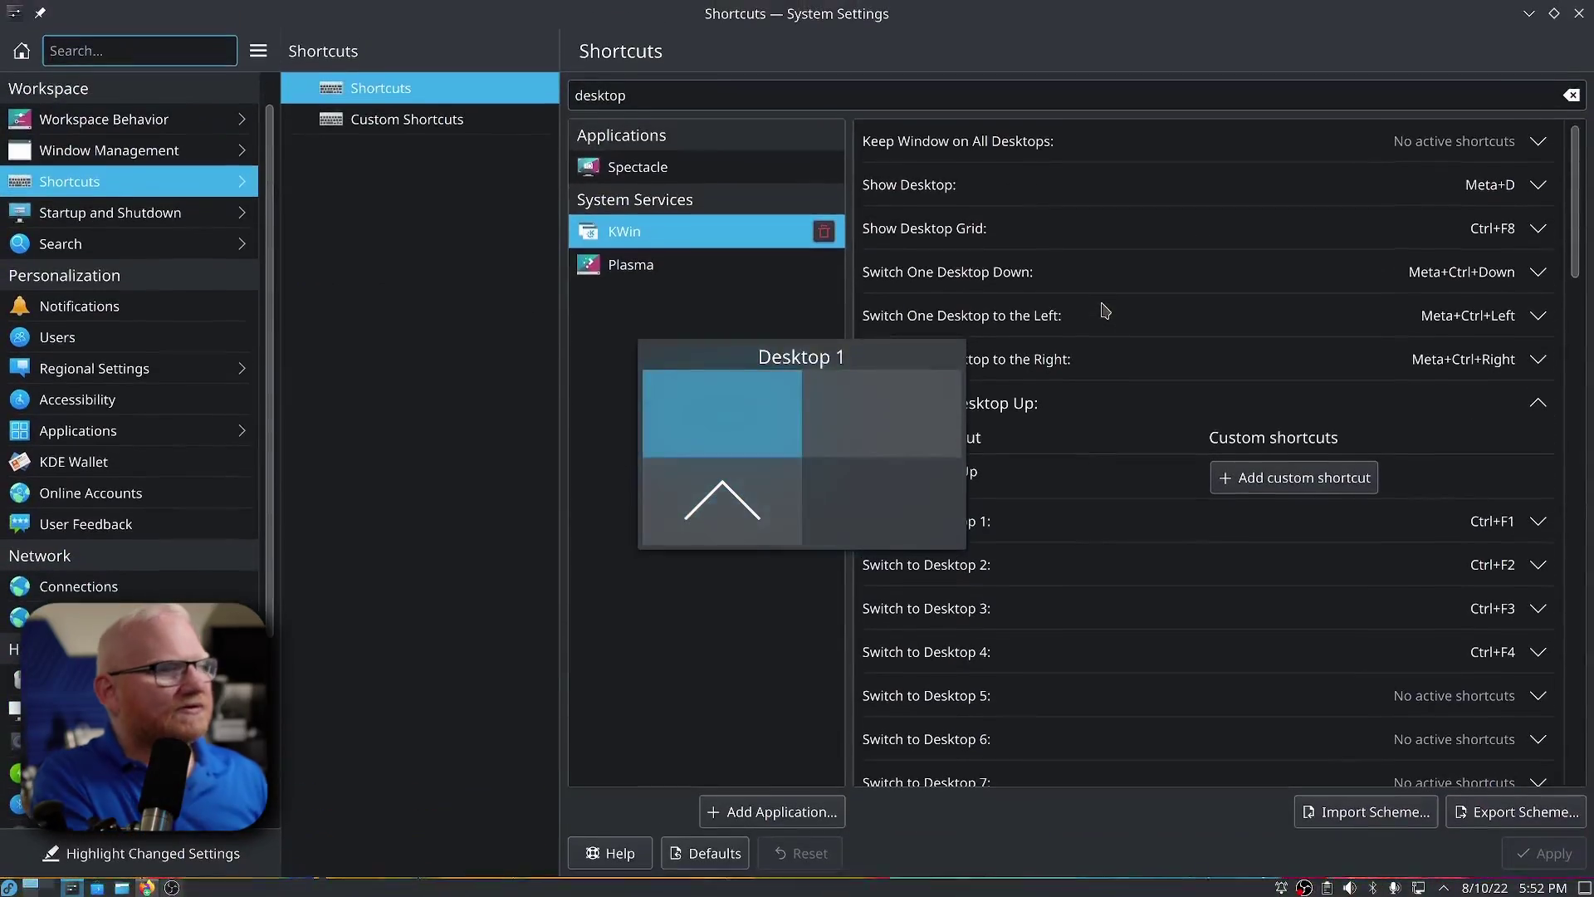
key("super+ctrl+Down")
key("super+ctrl+Up")
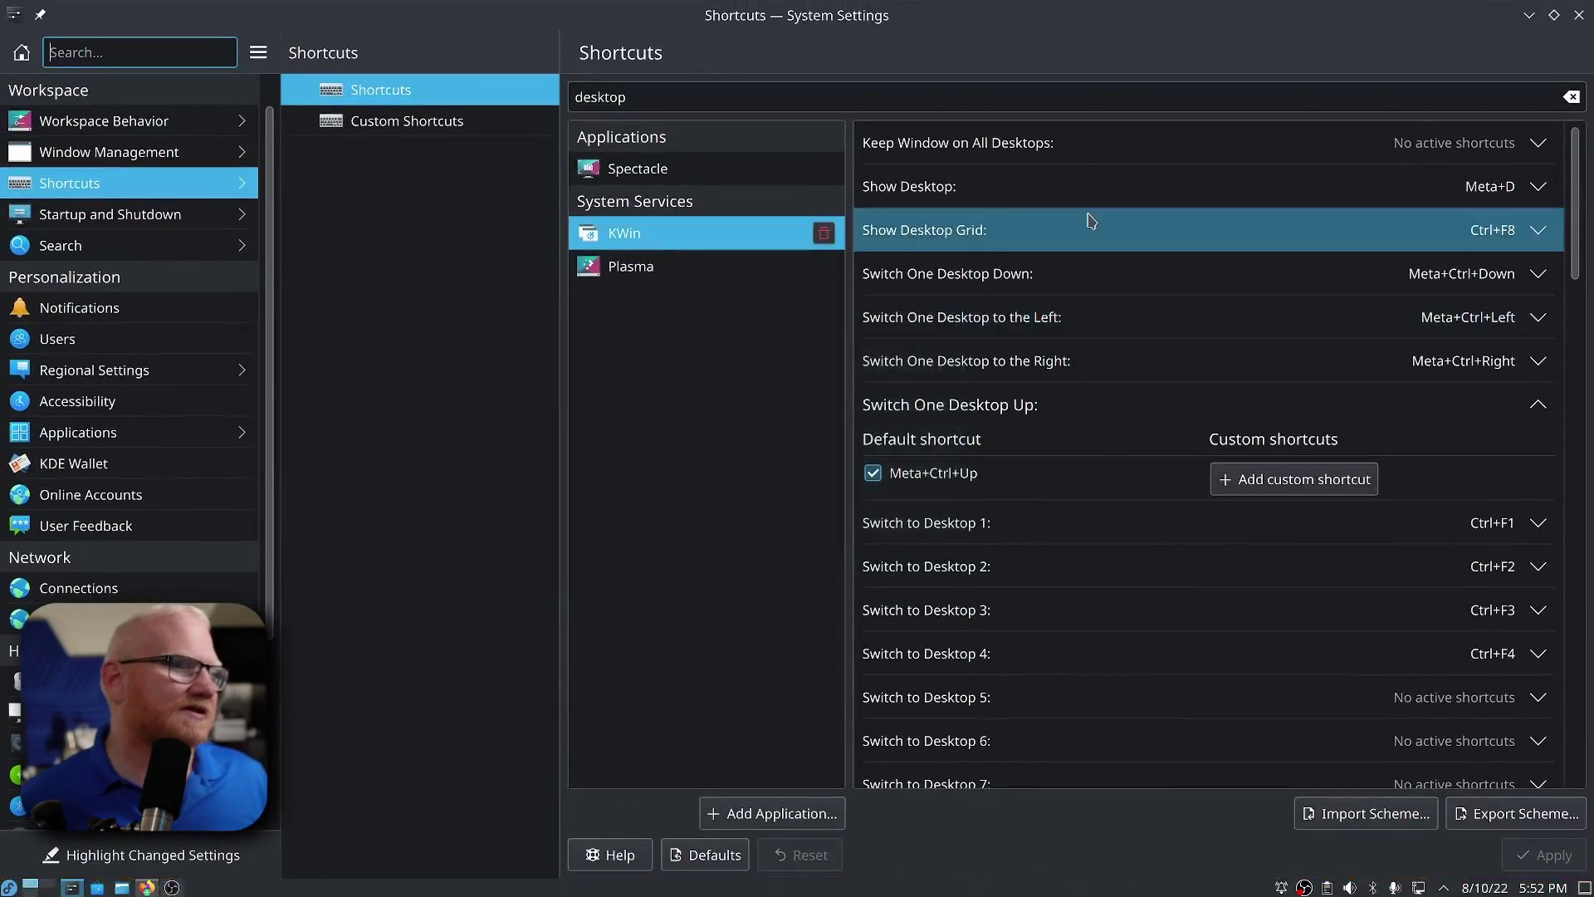
left_click(1063, 369)
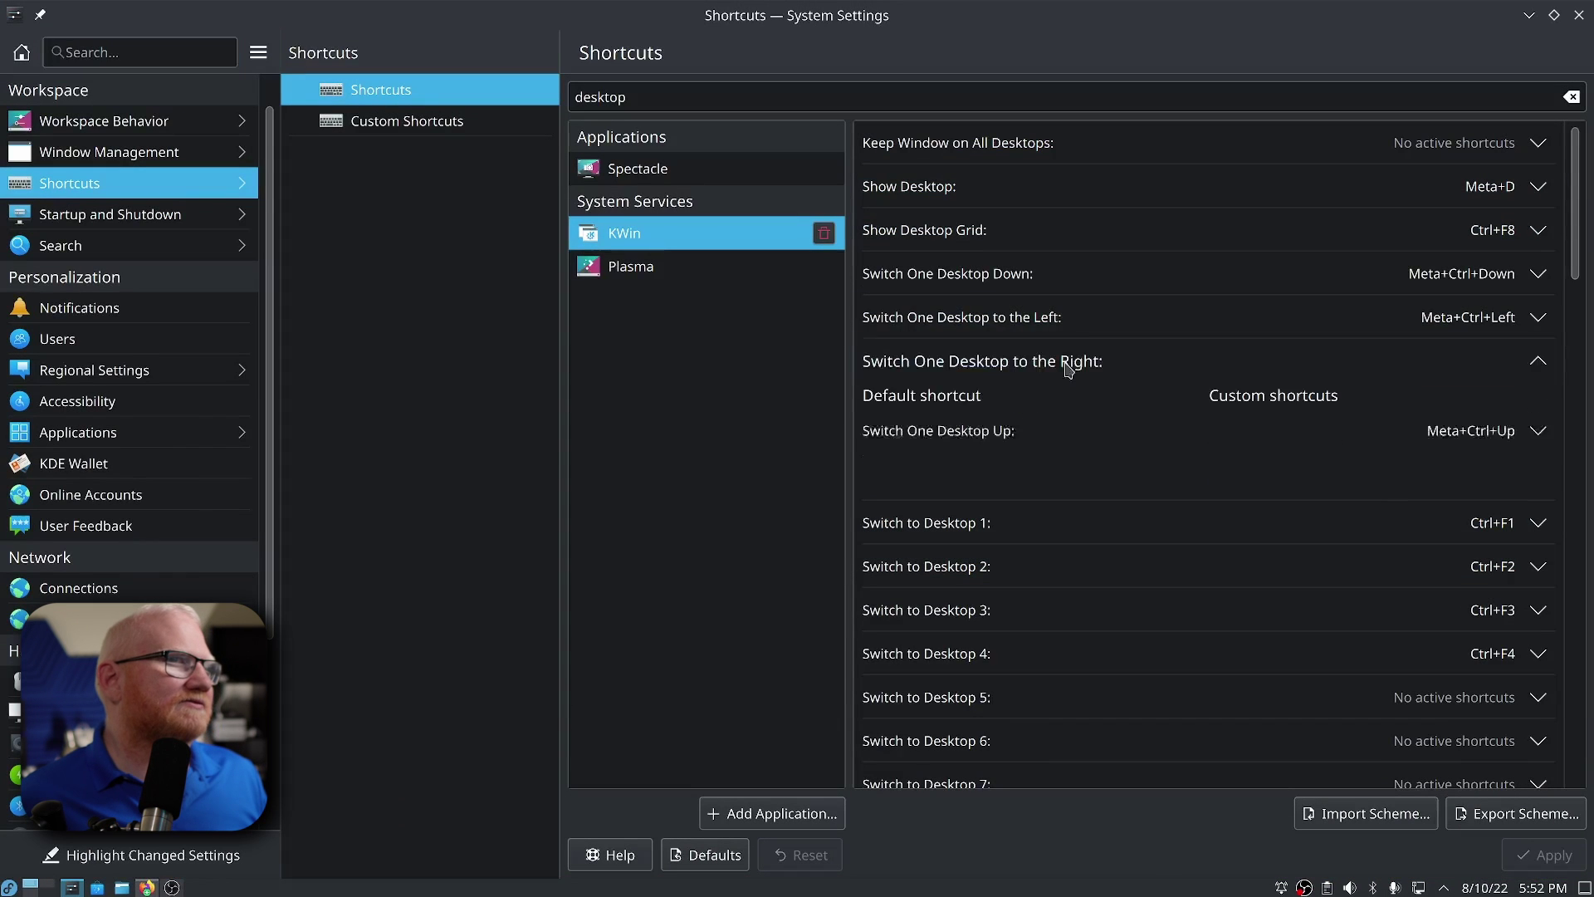
left_click(1072, 331)
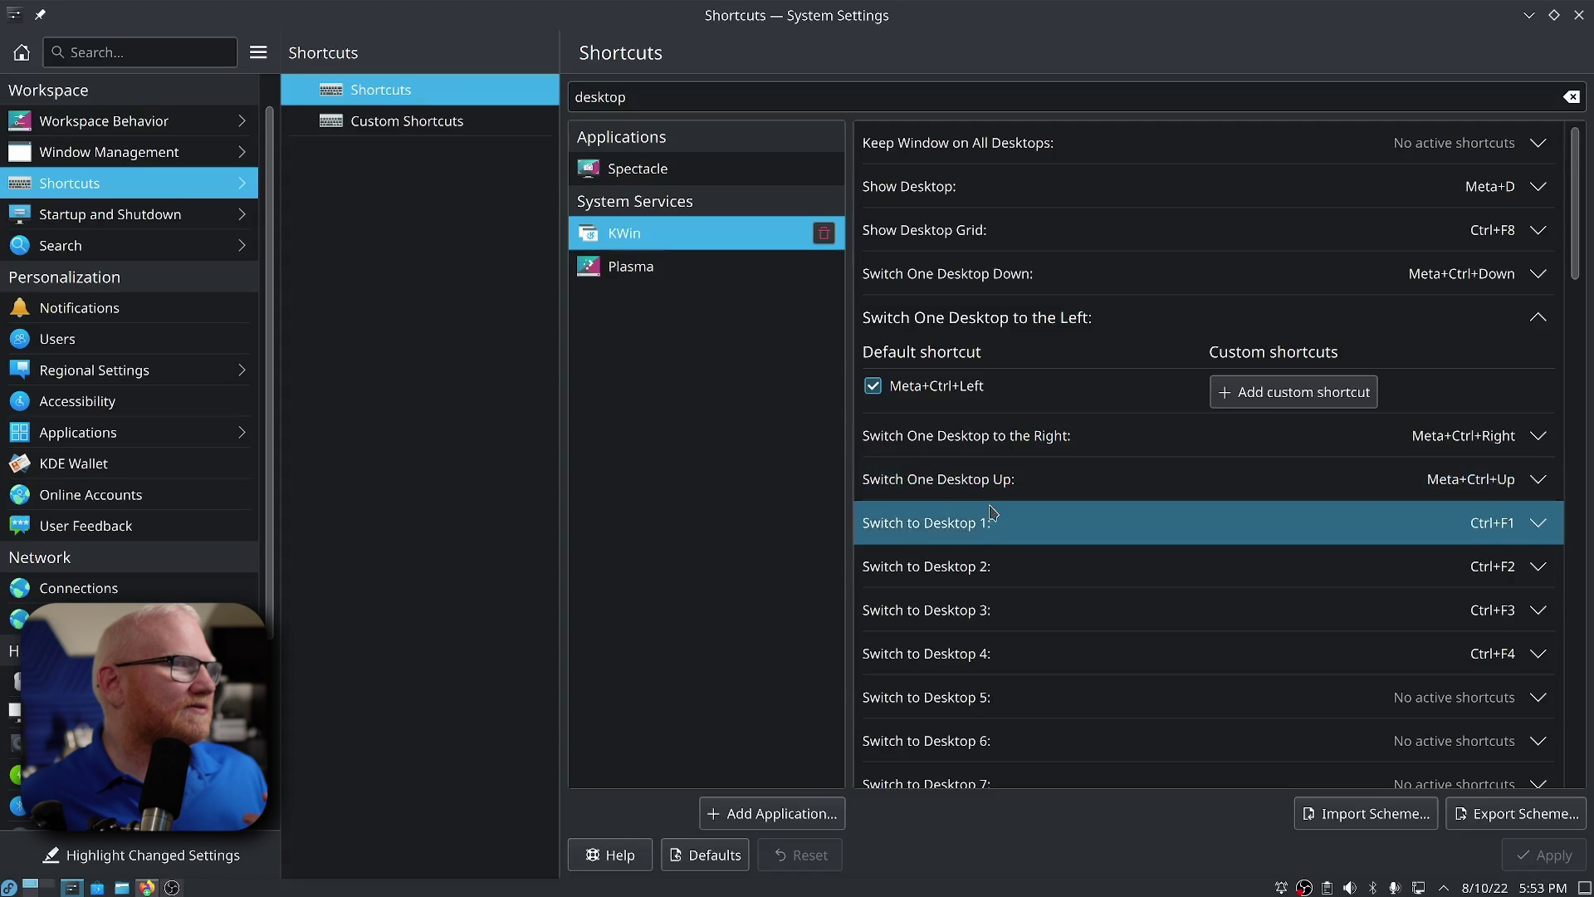
left_click(1012, 528)
left_click(1004, 573)
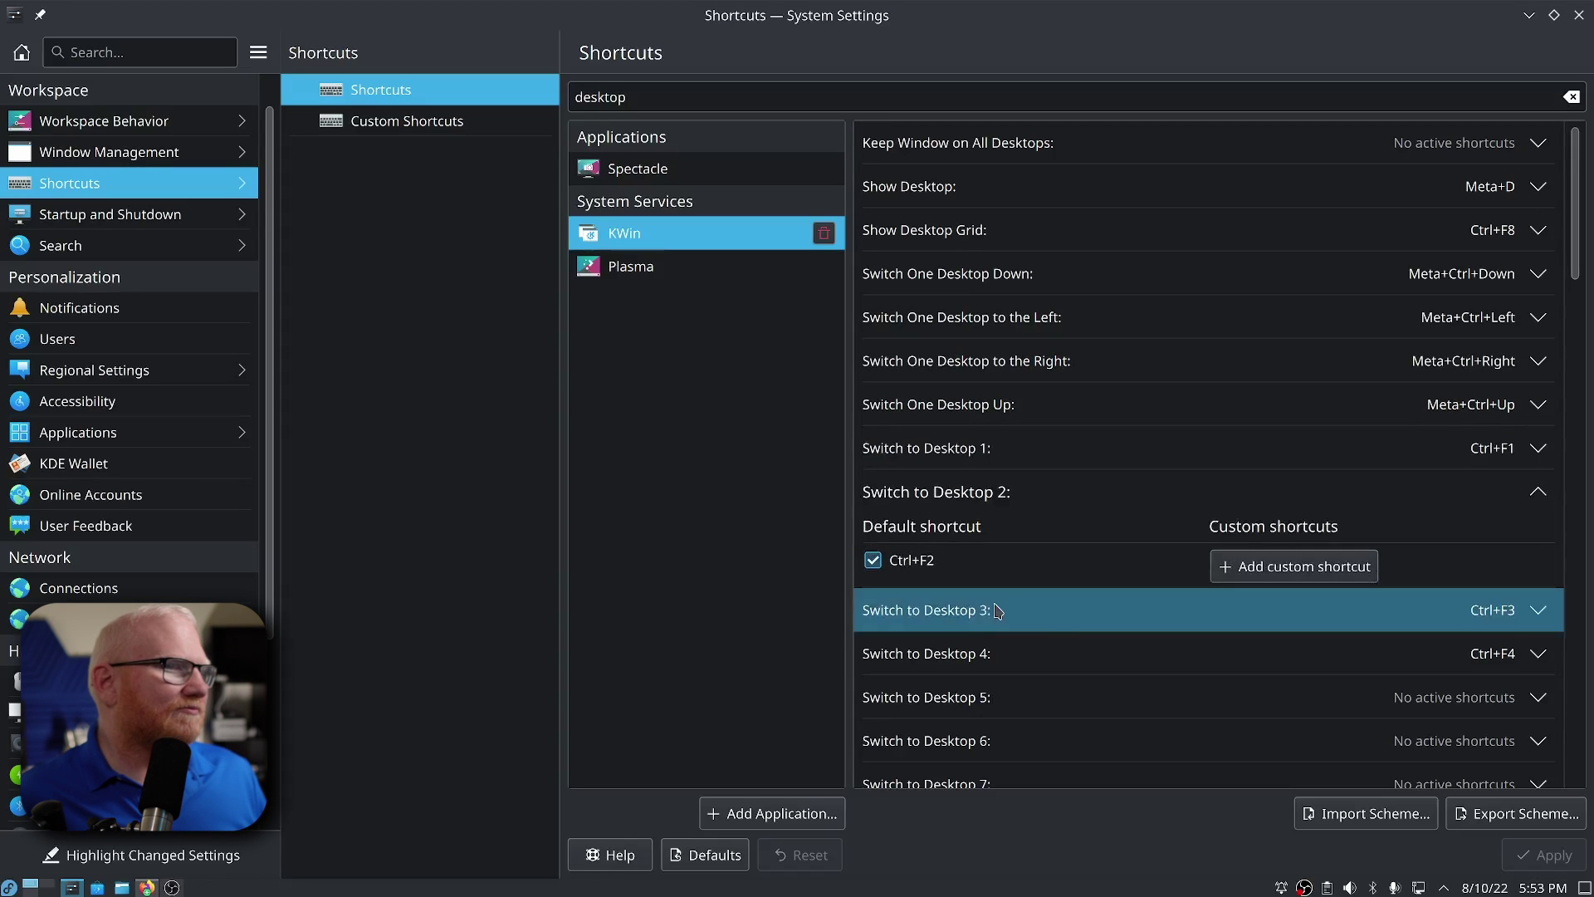
left_click(1002, 609)
scroll(1146, 416, "down", 10)
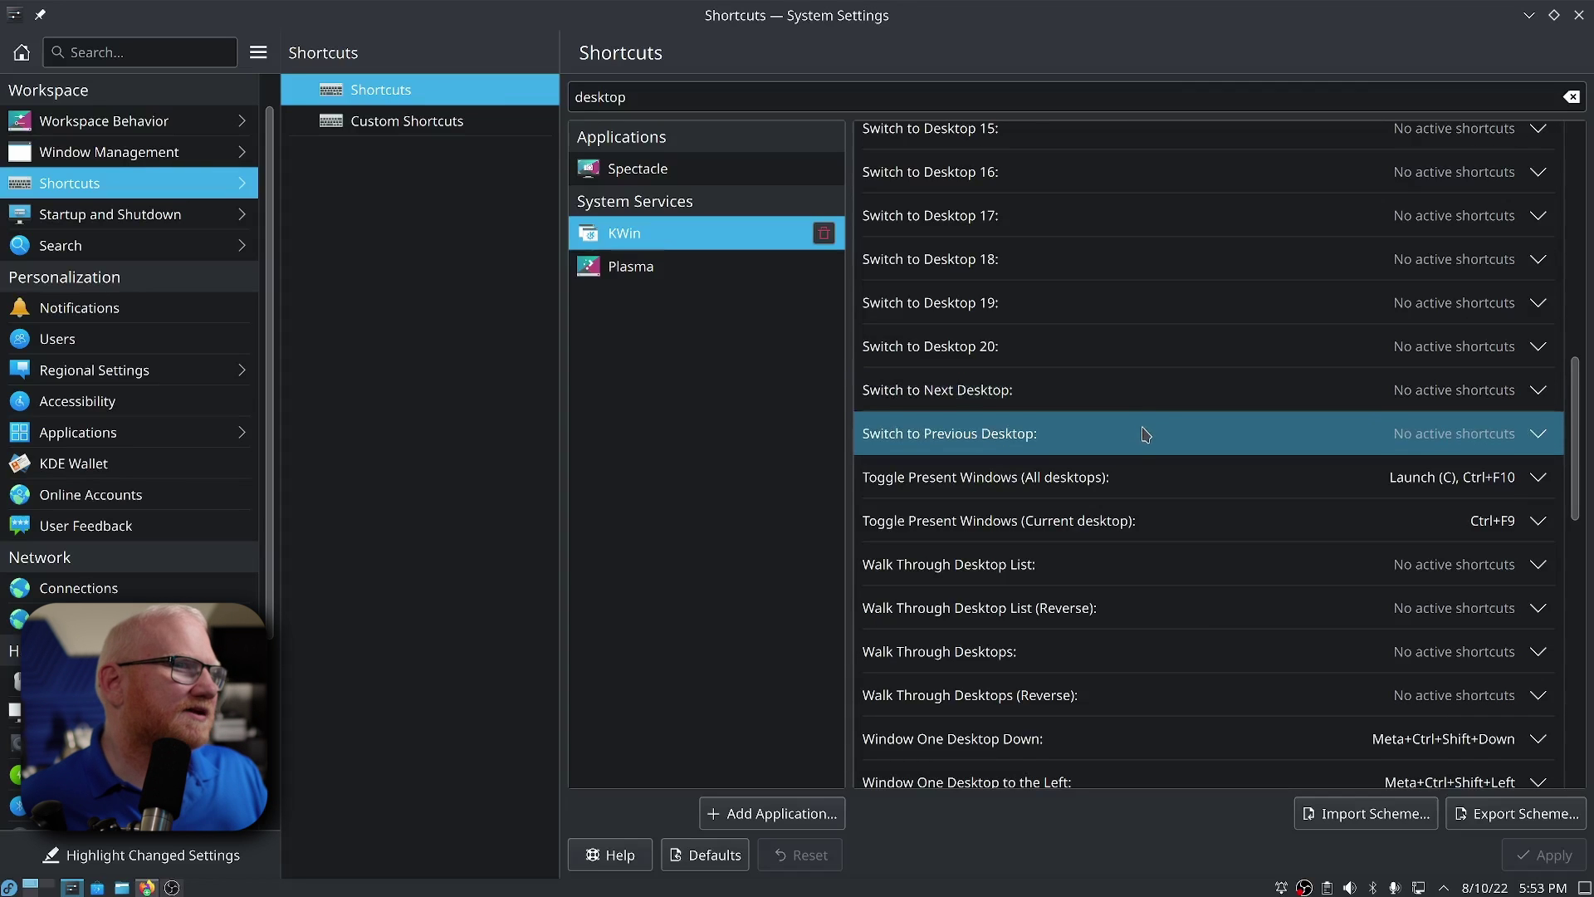
scroll(914, 498, "down", 3)
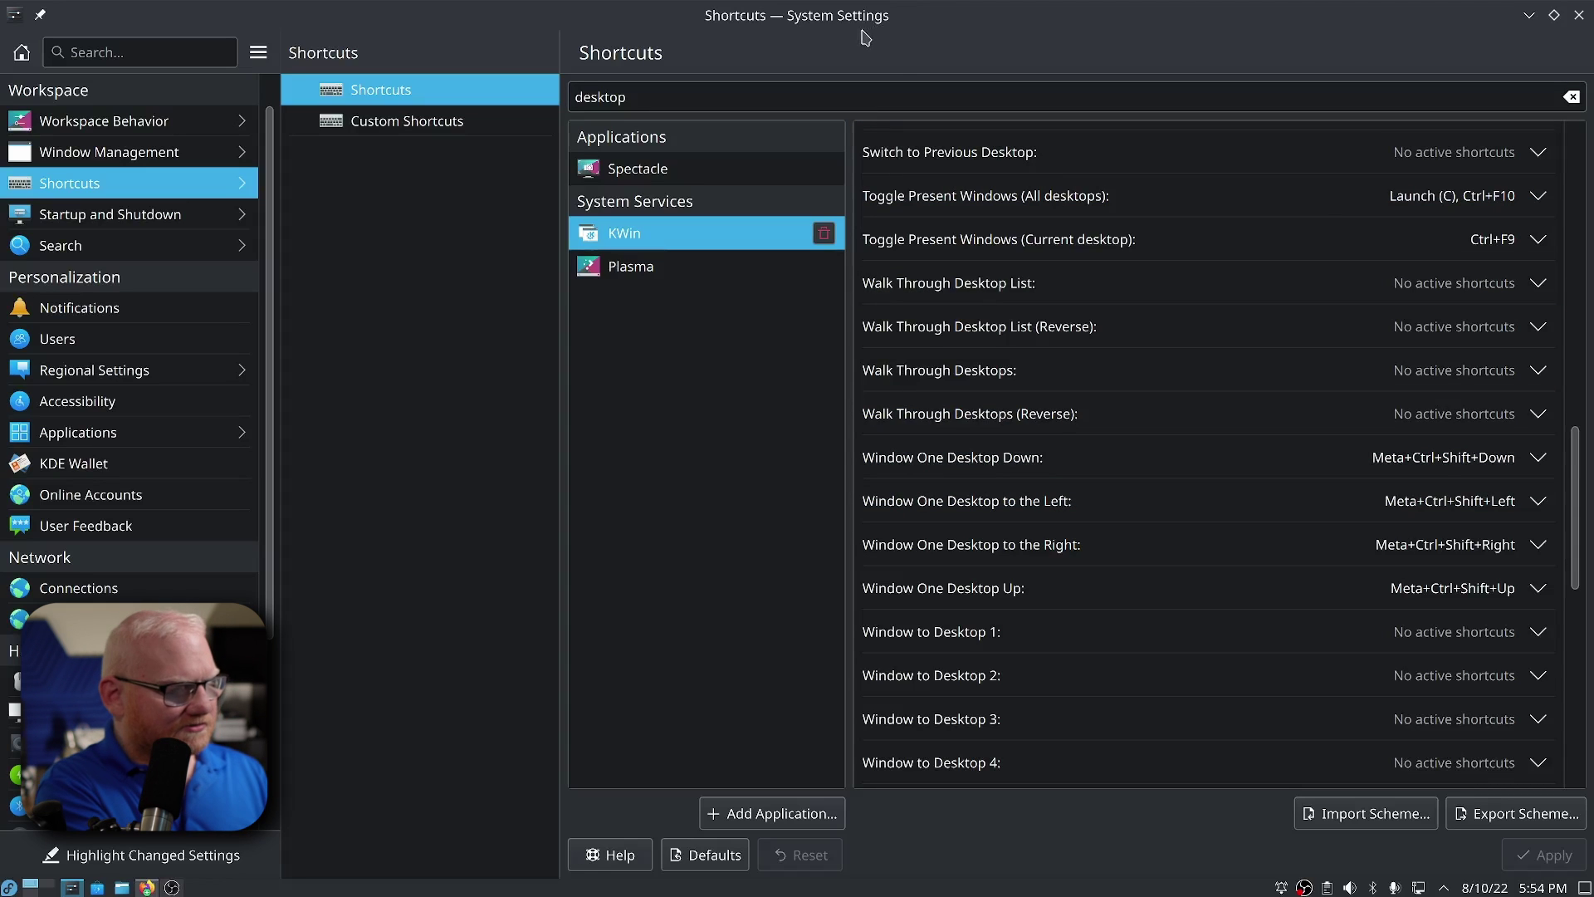
key("ctrl+super+Right")
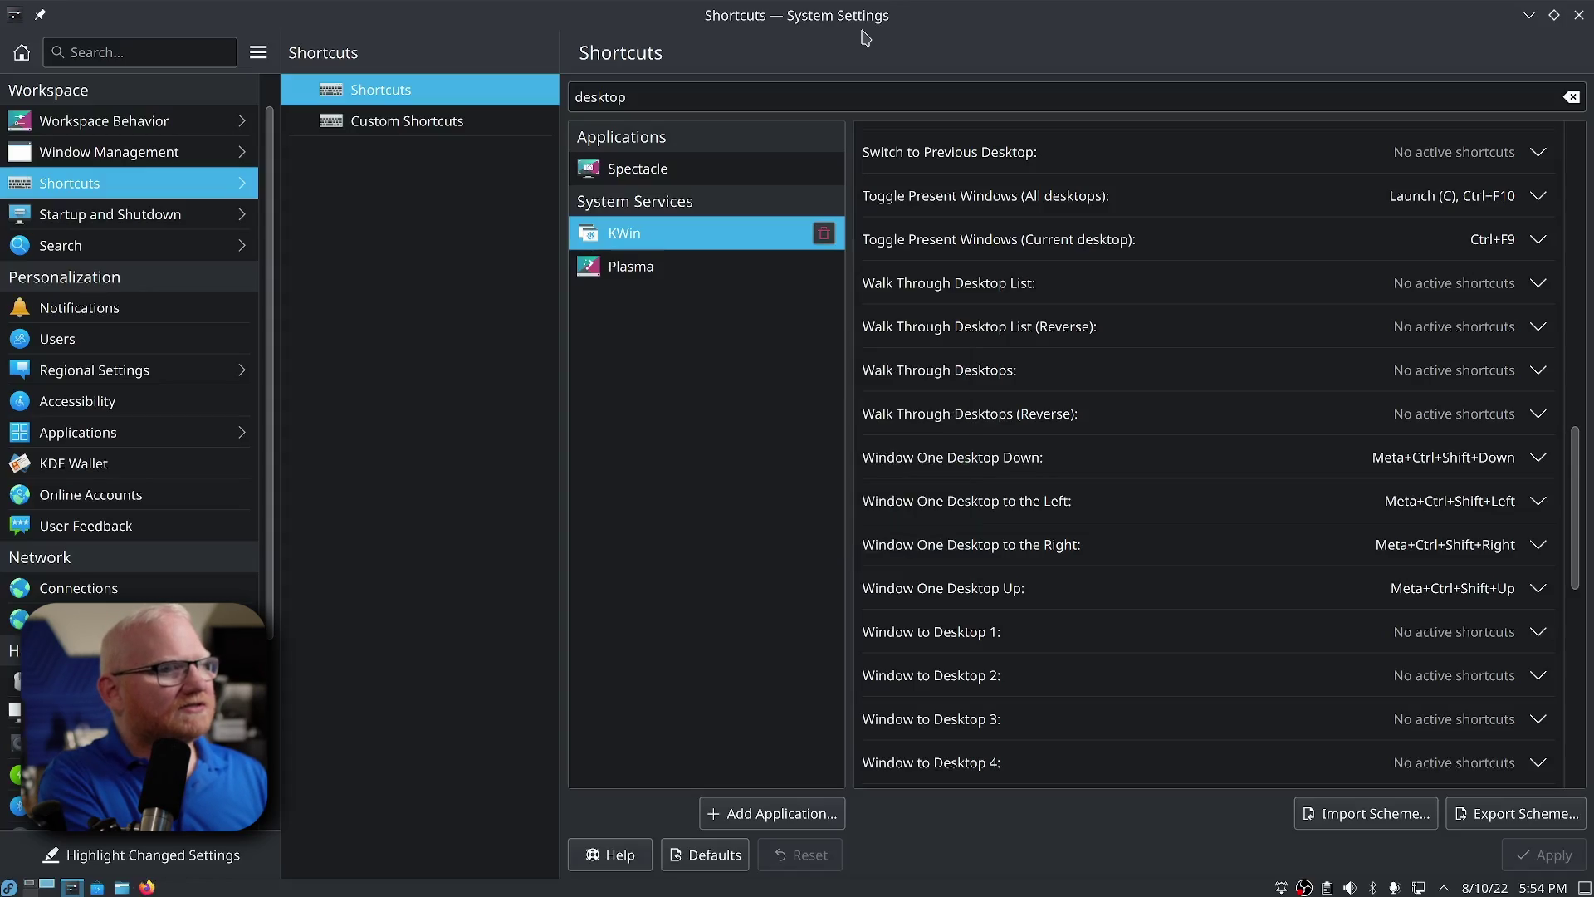
key("ctrl+super+Left")
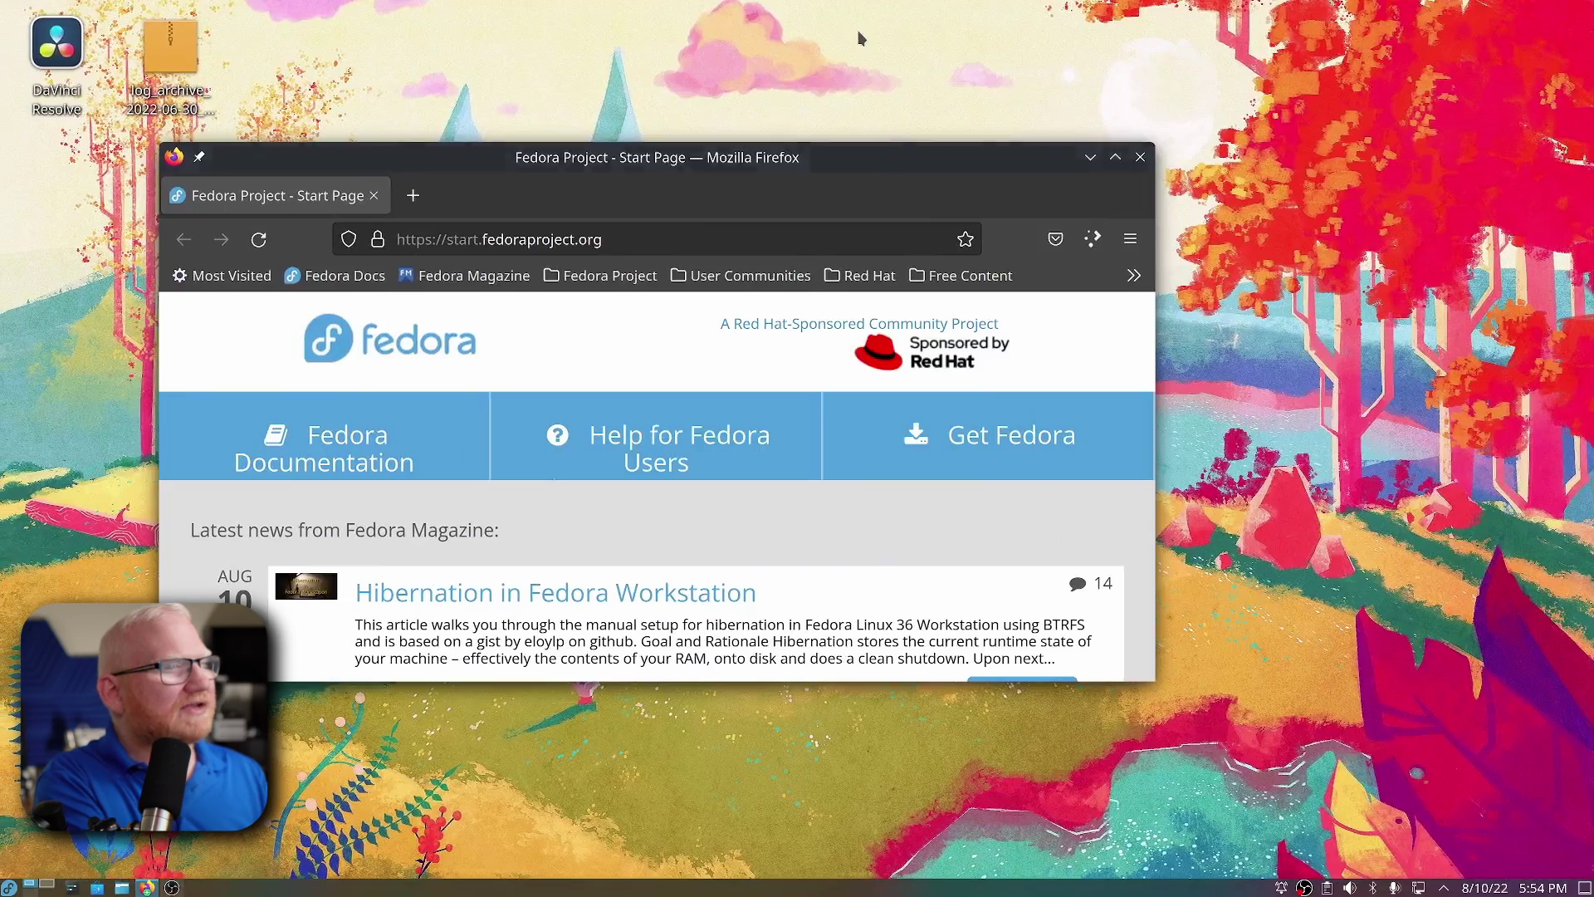
key("ctrl+super+Right")
key("ctrl+super+Left")
key("ctrl+super+Right")
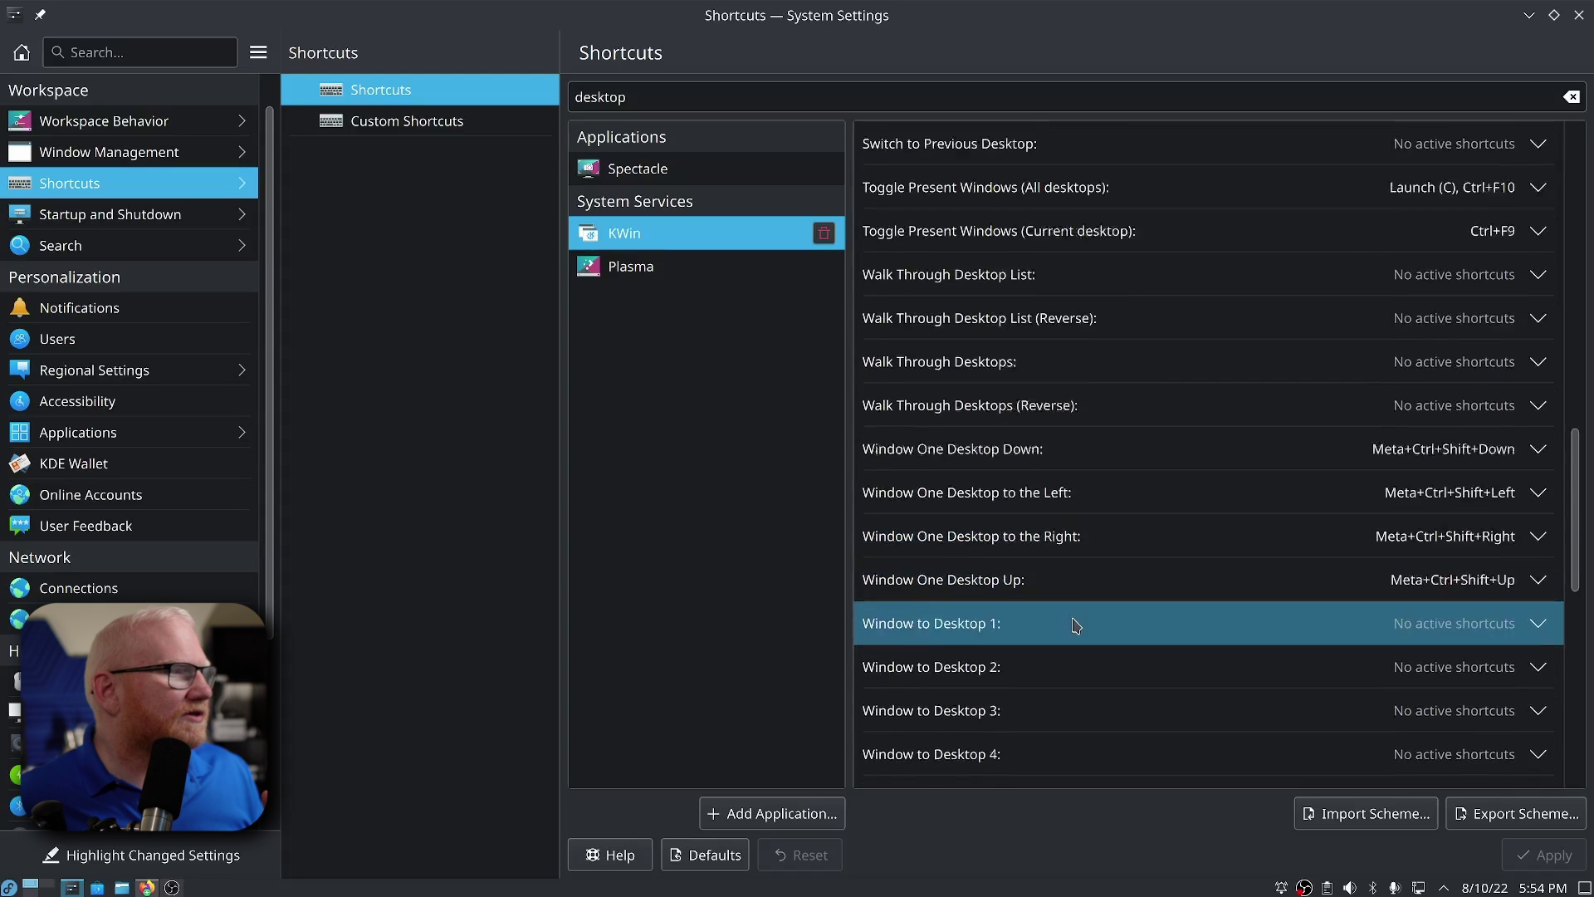
scroll(1087, 598, "down", 1)
Step: Record Meta+Ctrl+F1 as a custom shortcut for Window to Desktop 1 and apply
left_click(1096, 565)
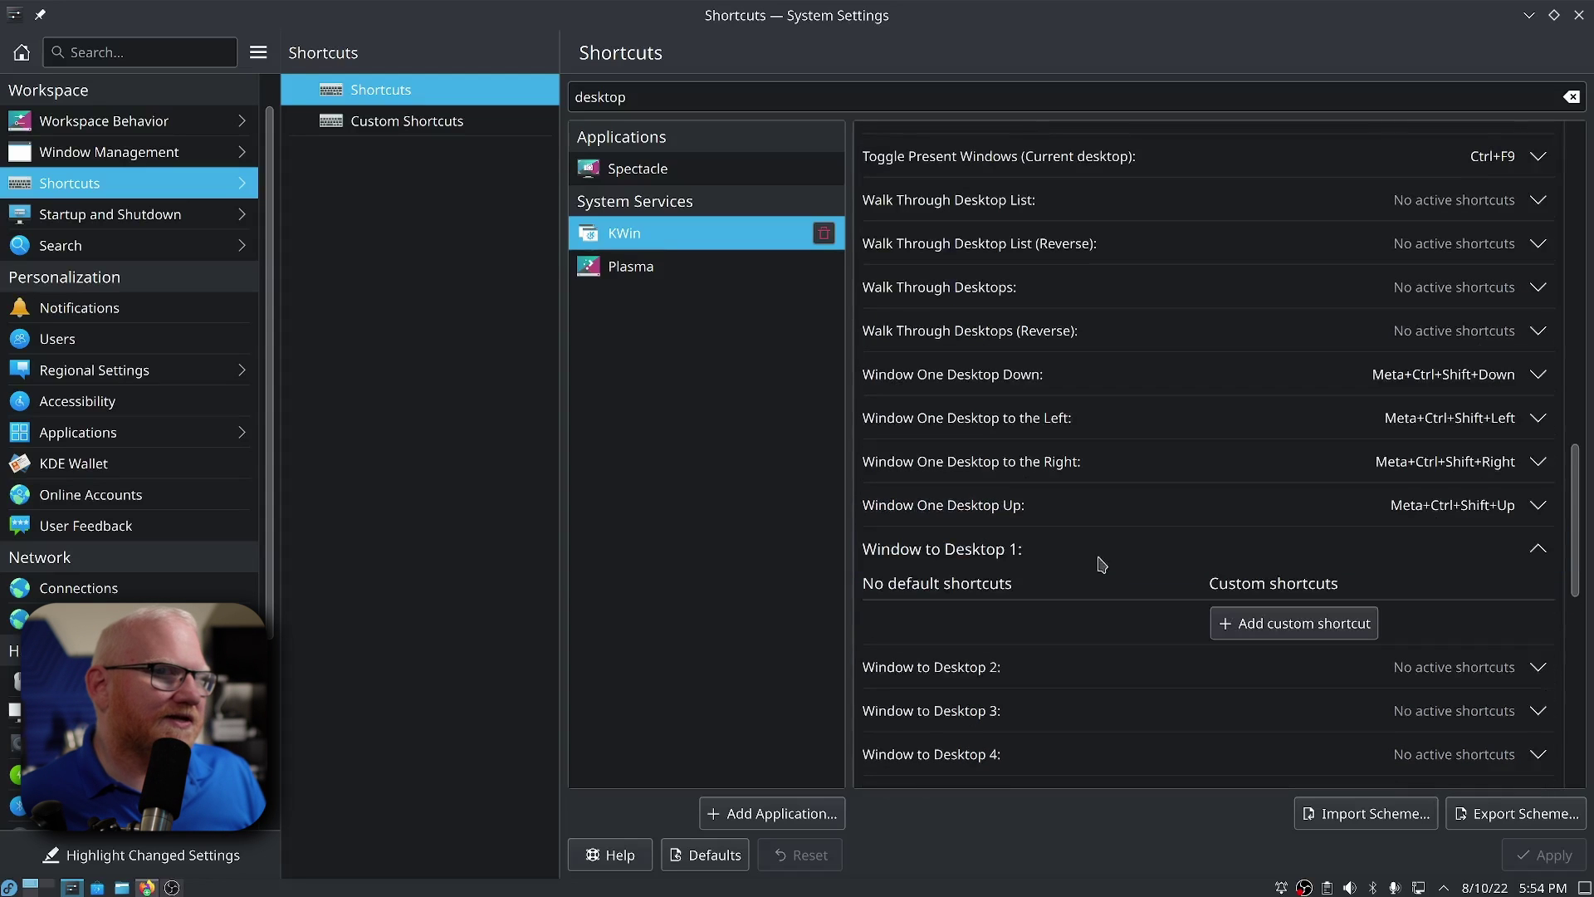
left_click(1237, 623)
key("super+ctrl+1")
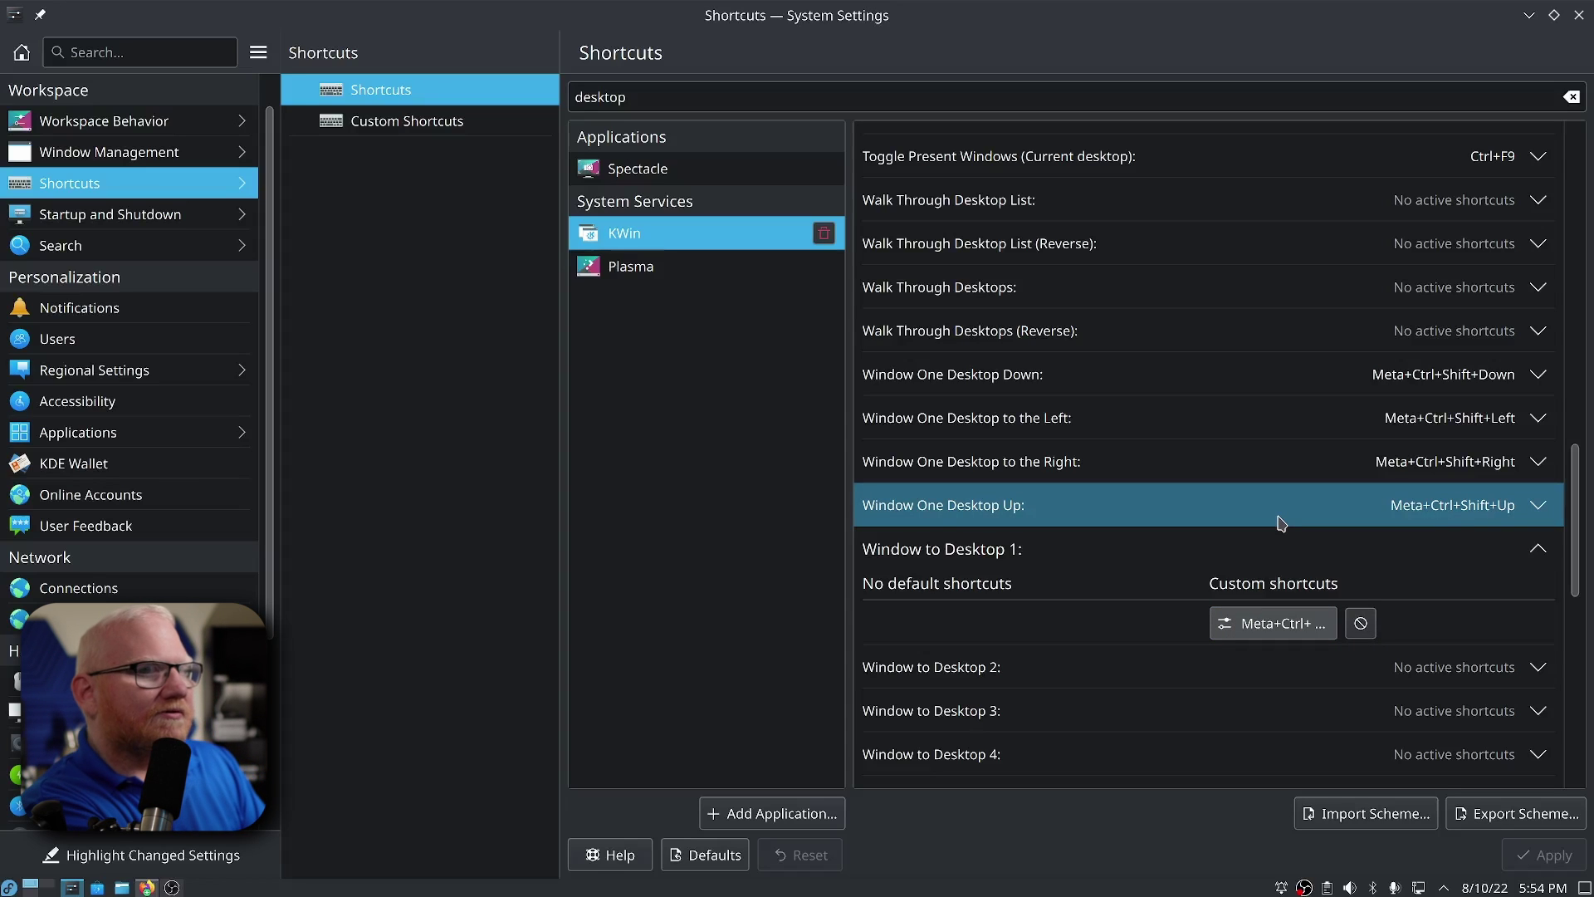
key("super+ctrl+F1")
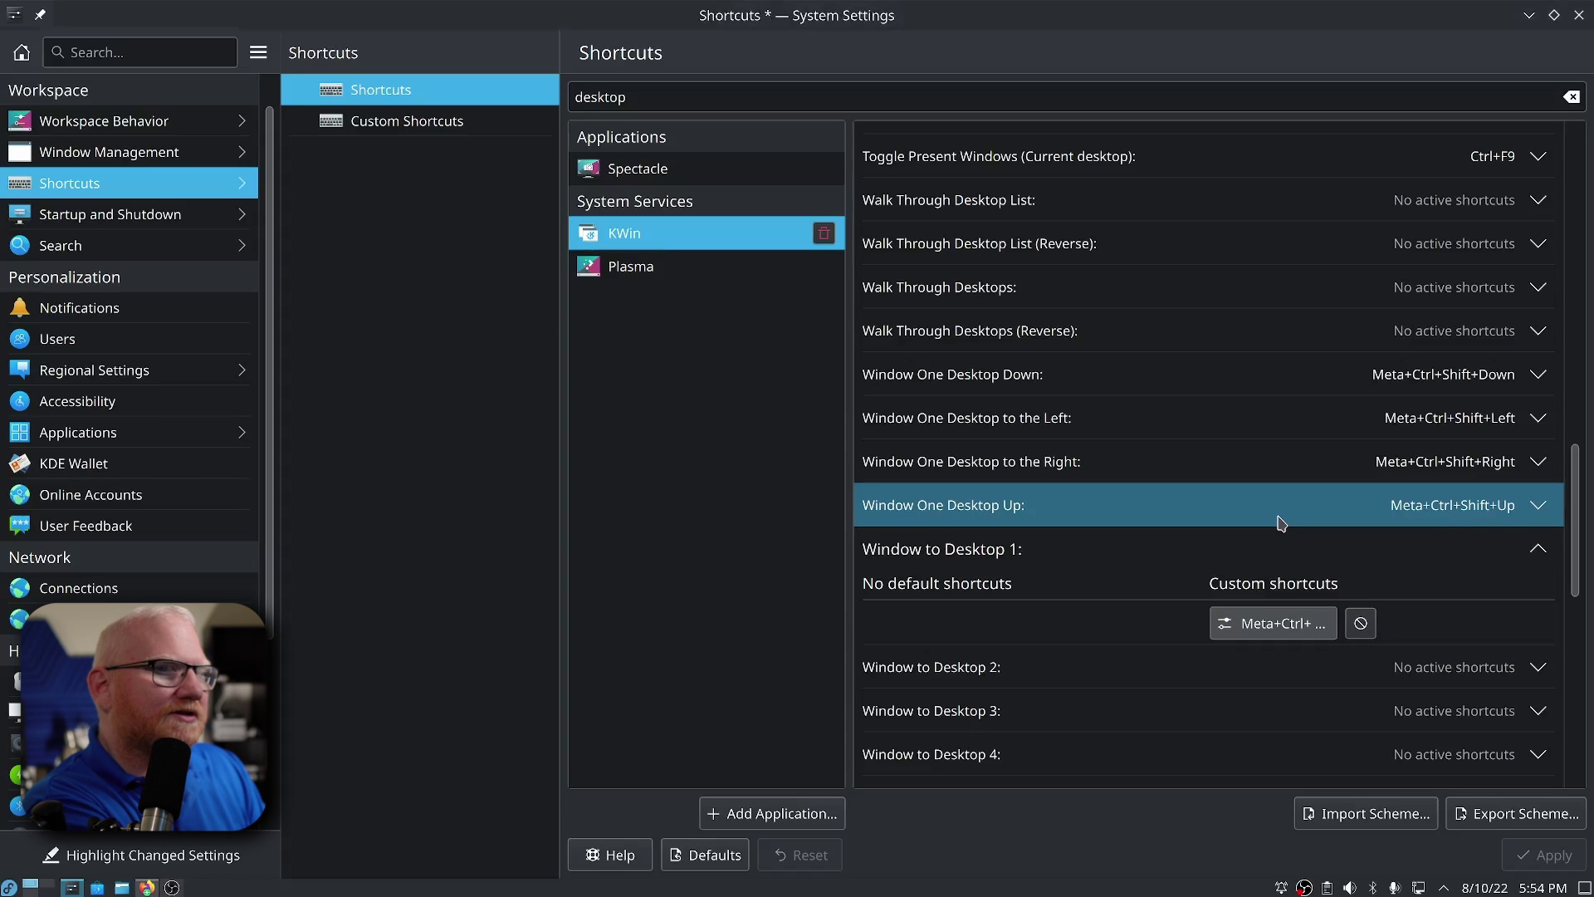
left_click(1544, 854)
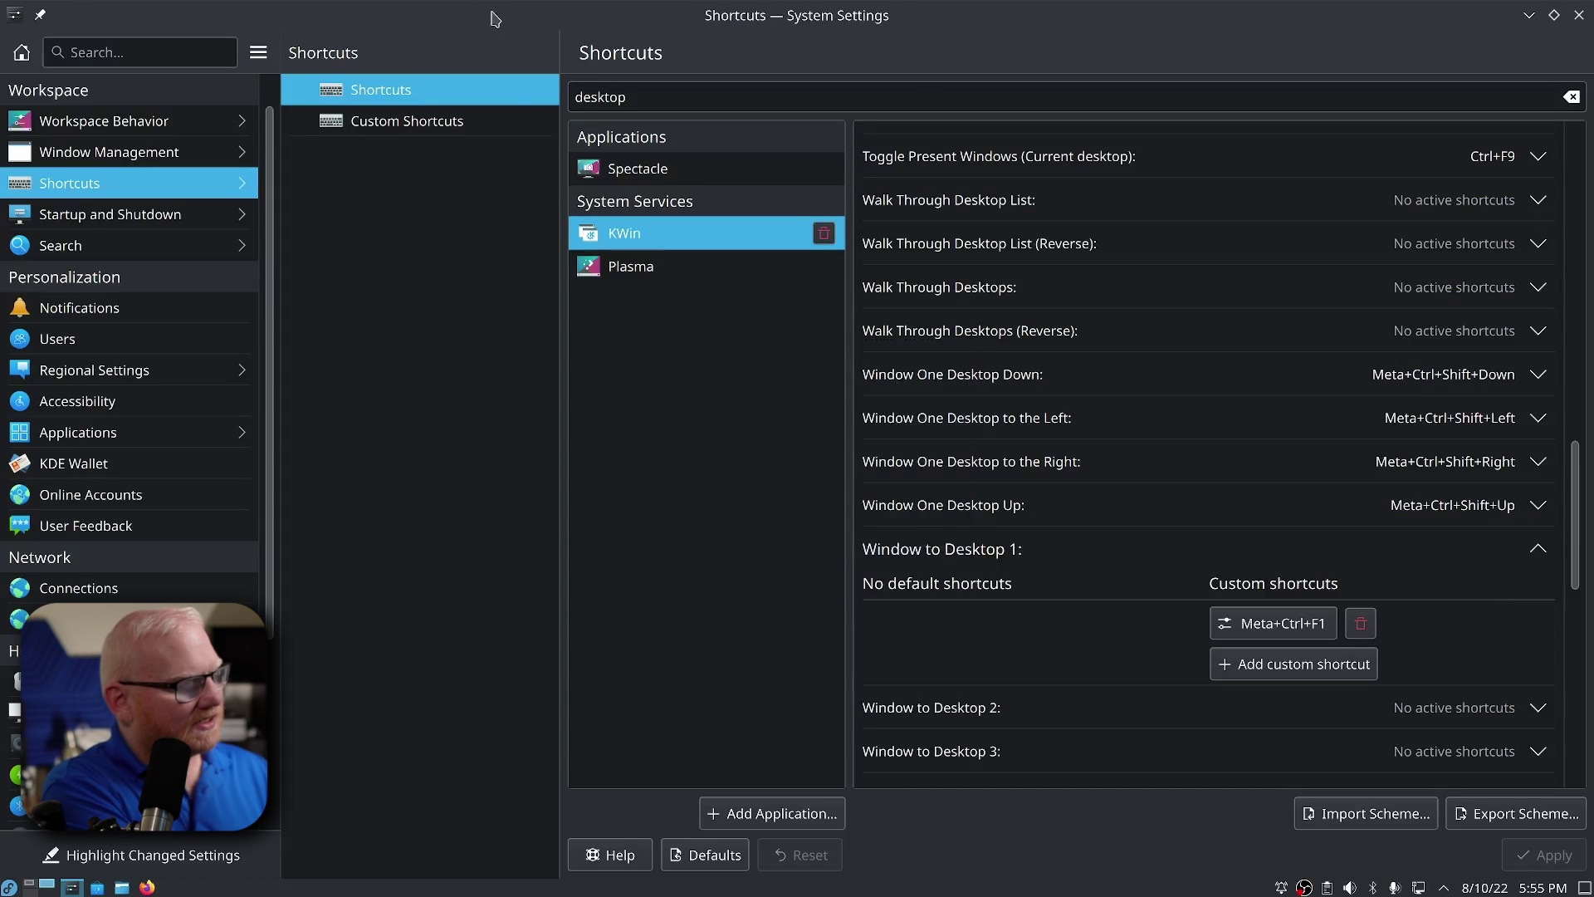
Step: Test the desktop and window shortcuts, finishing back on Desktop 1 with Ctrl+F1
key("super+ctrl+F1")
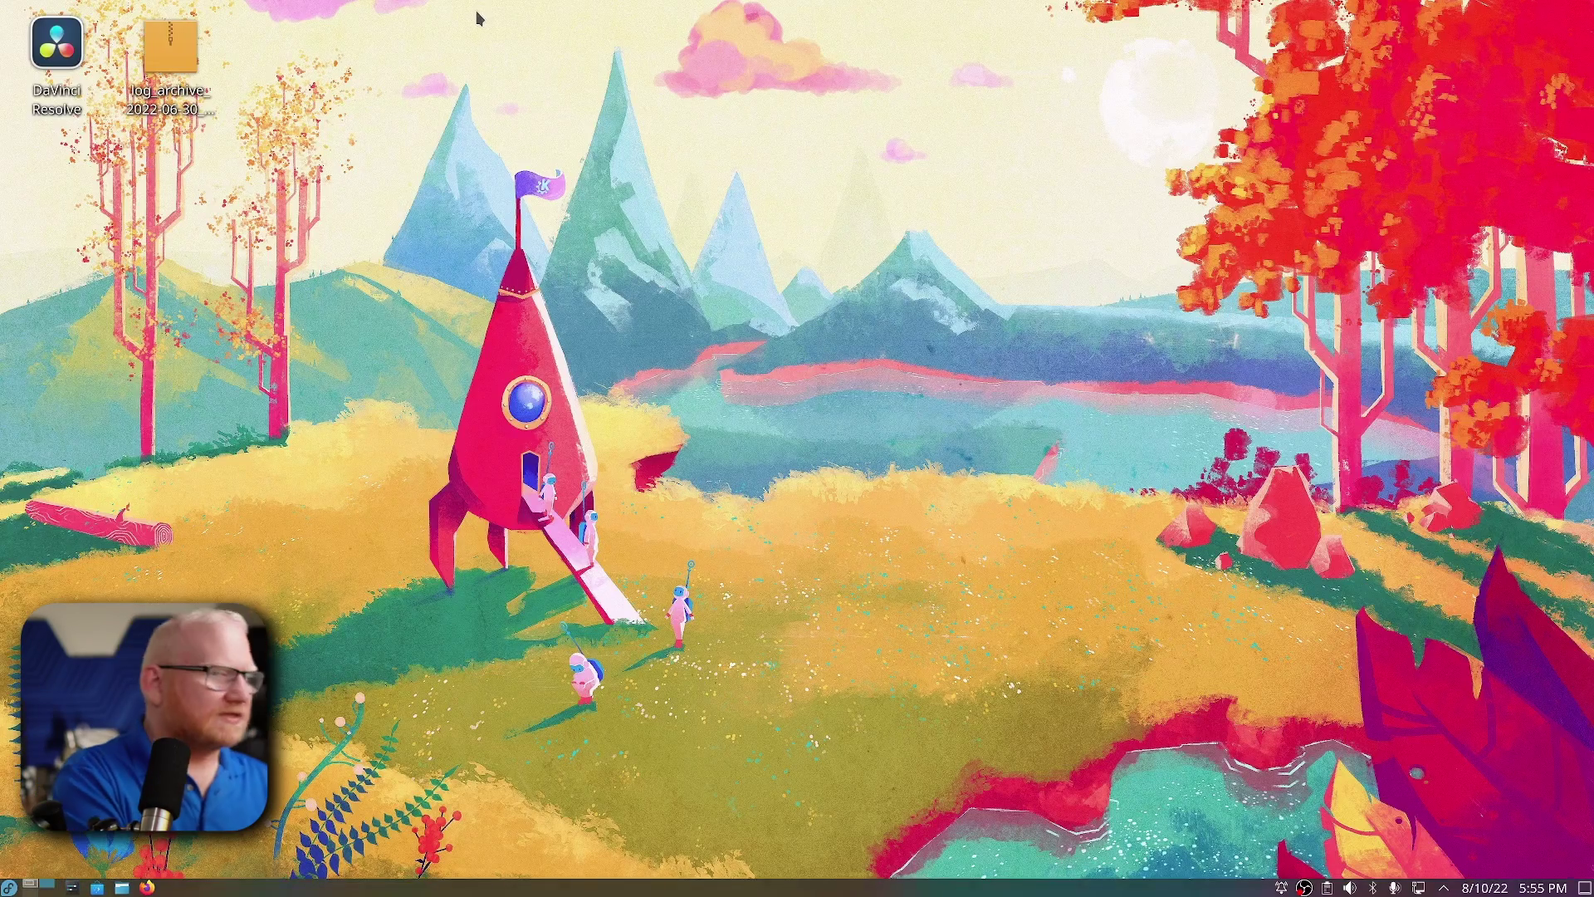
key("ctrl+F1")
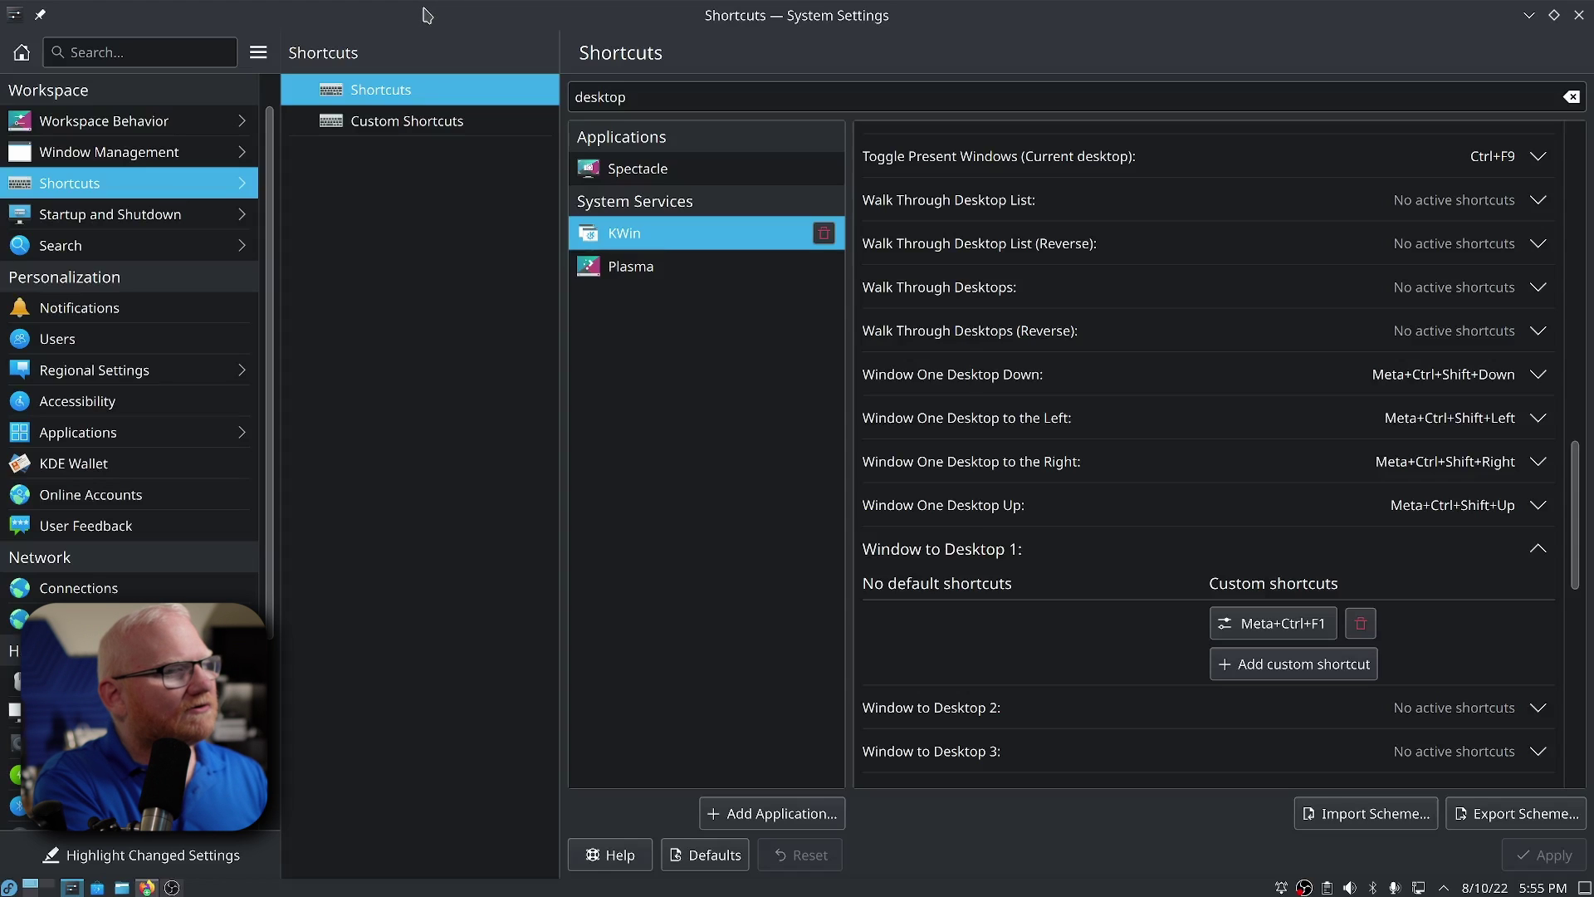
key("super+ctrl+shift+Right")
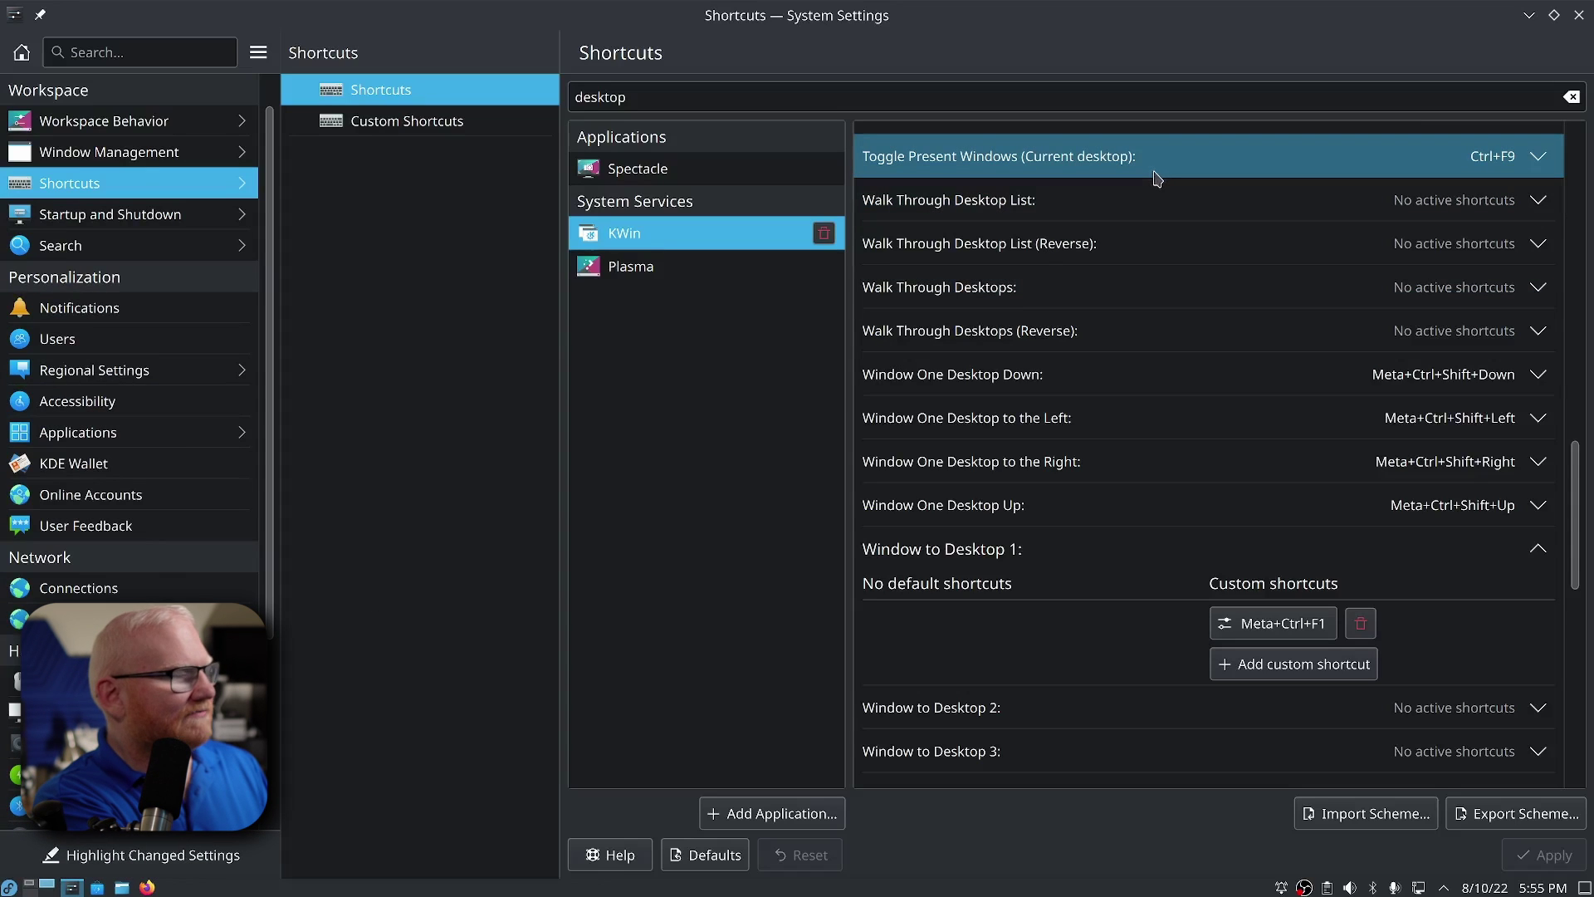
key("super+d")
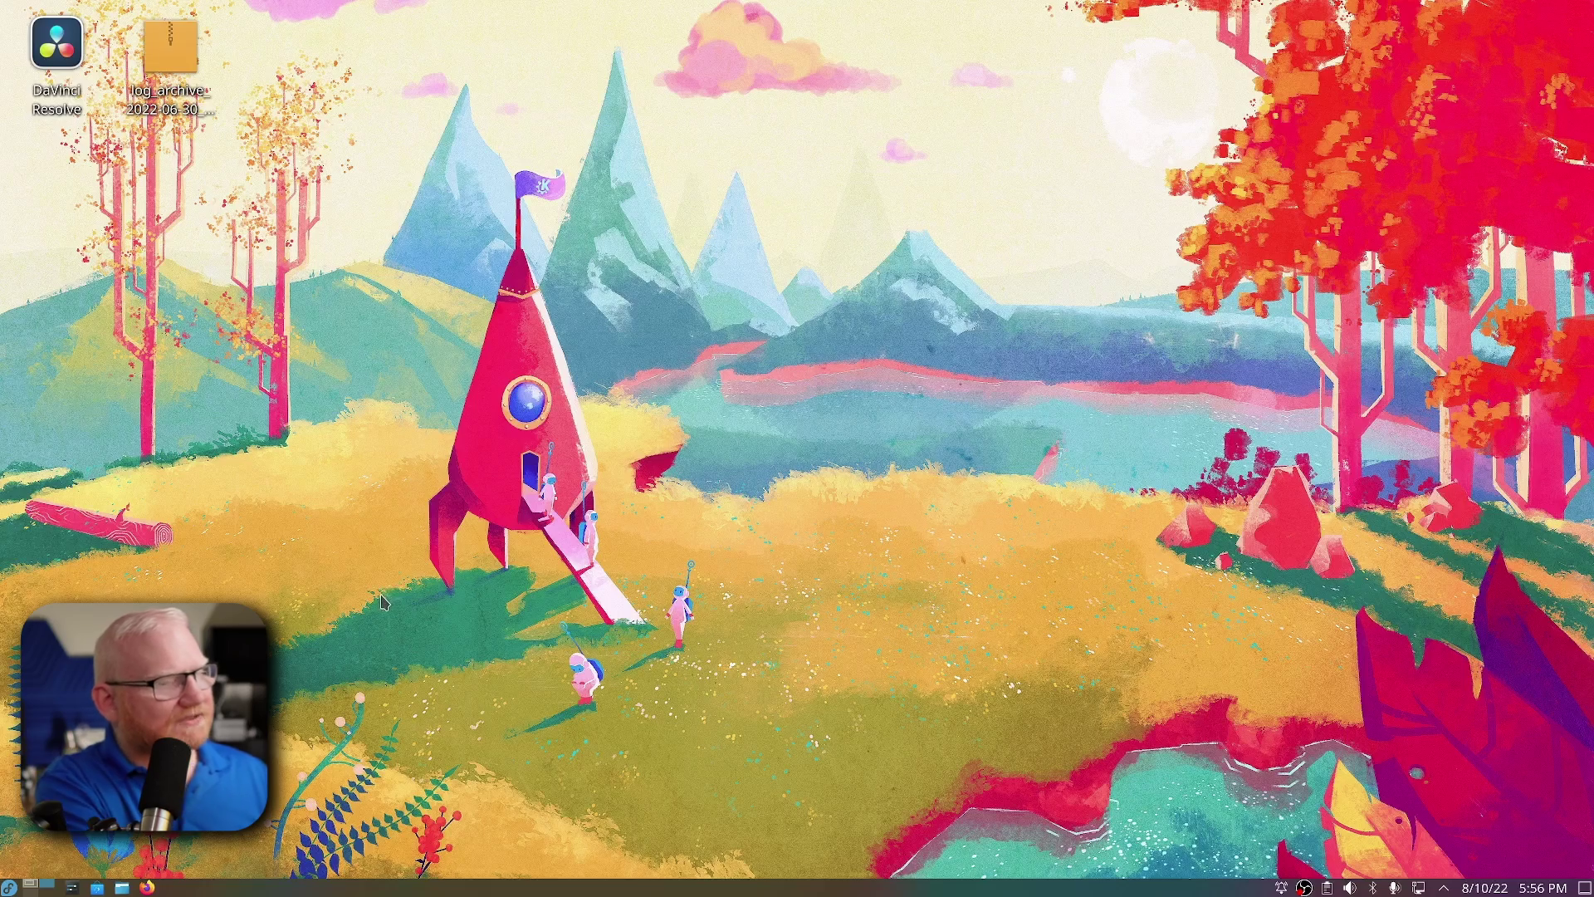
key("ctrl+F1")
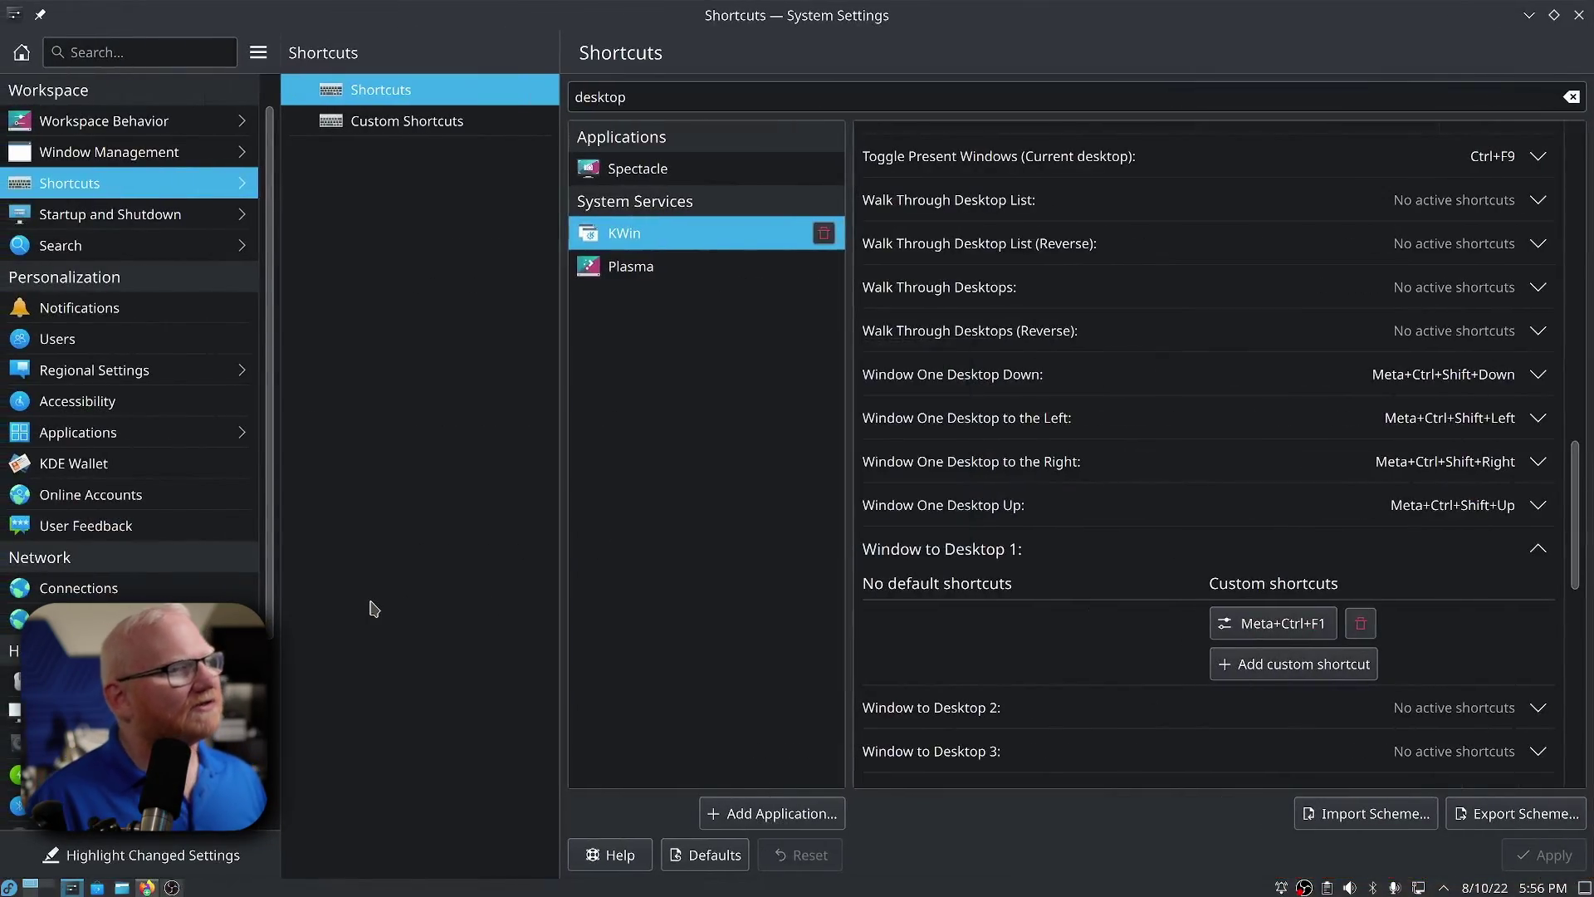
scroll(1067, 505, "up", 2)
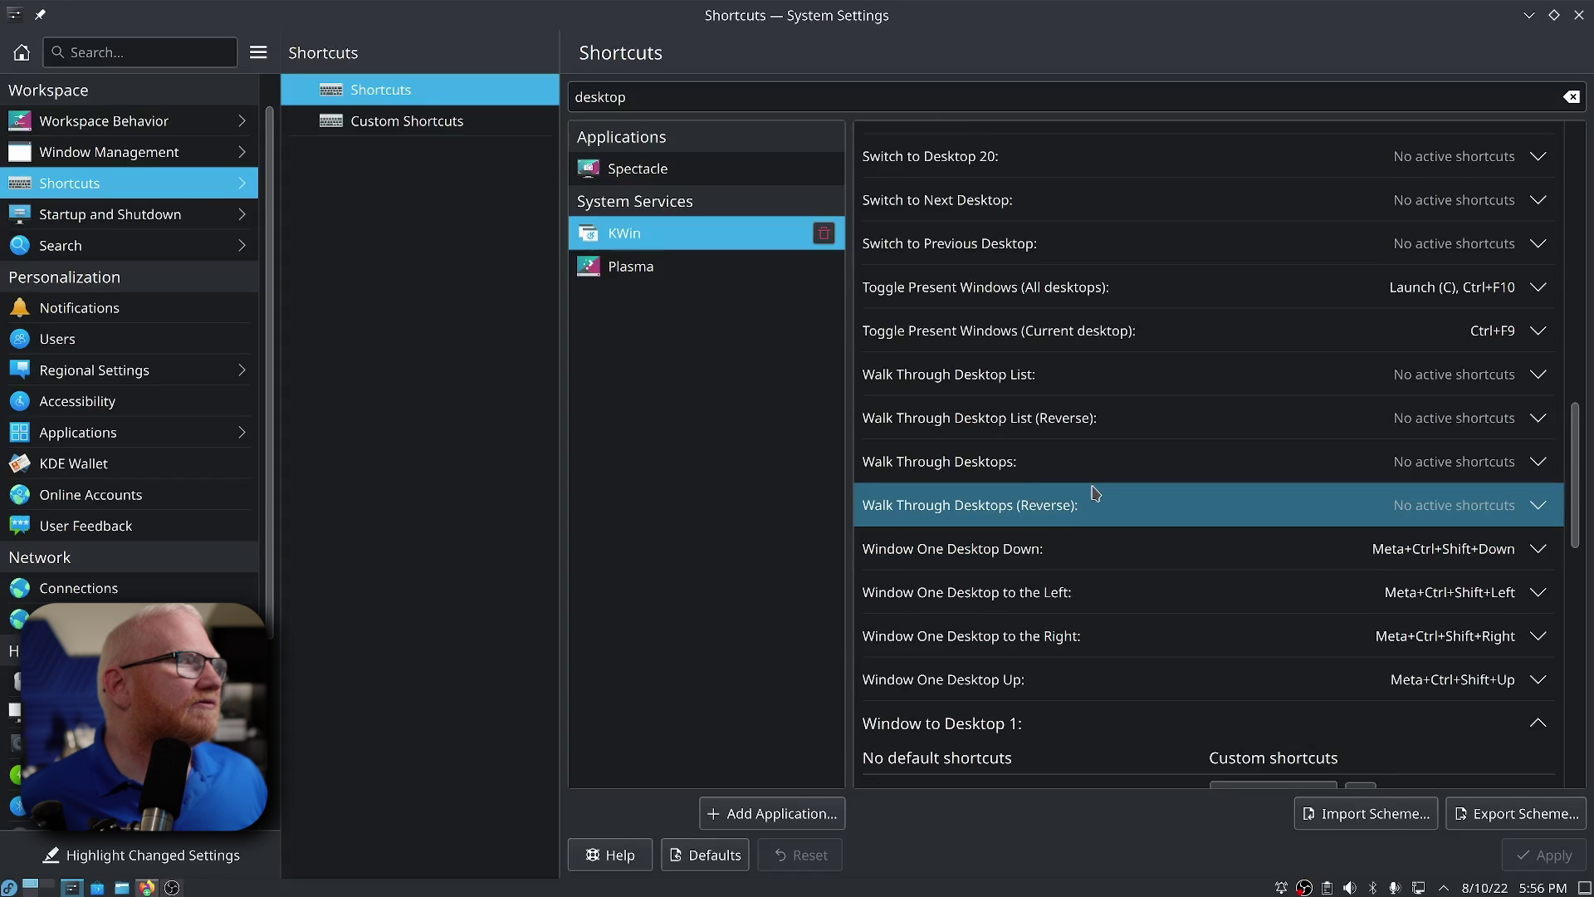
scroll(1096, 493, "up", 2)
scroll(1096, 492, "up", 2)
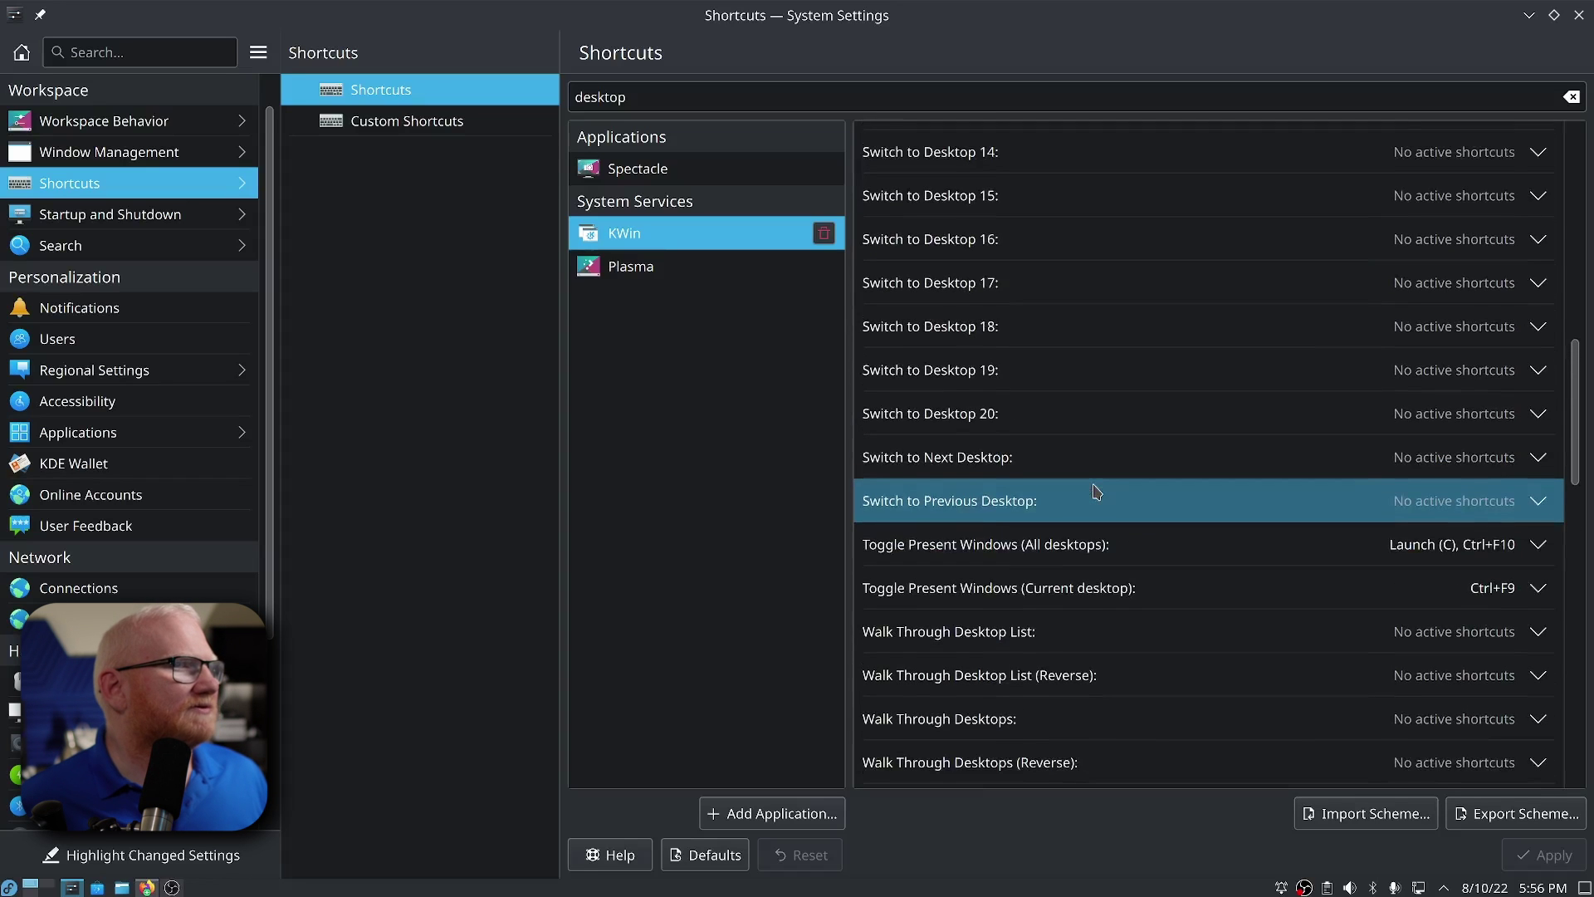
scroll(1096, 491, "up", 4)
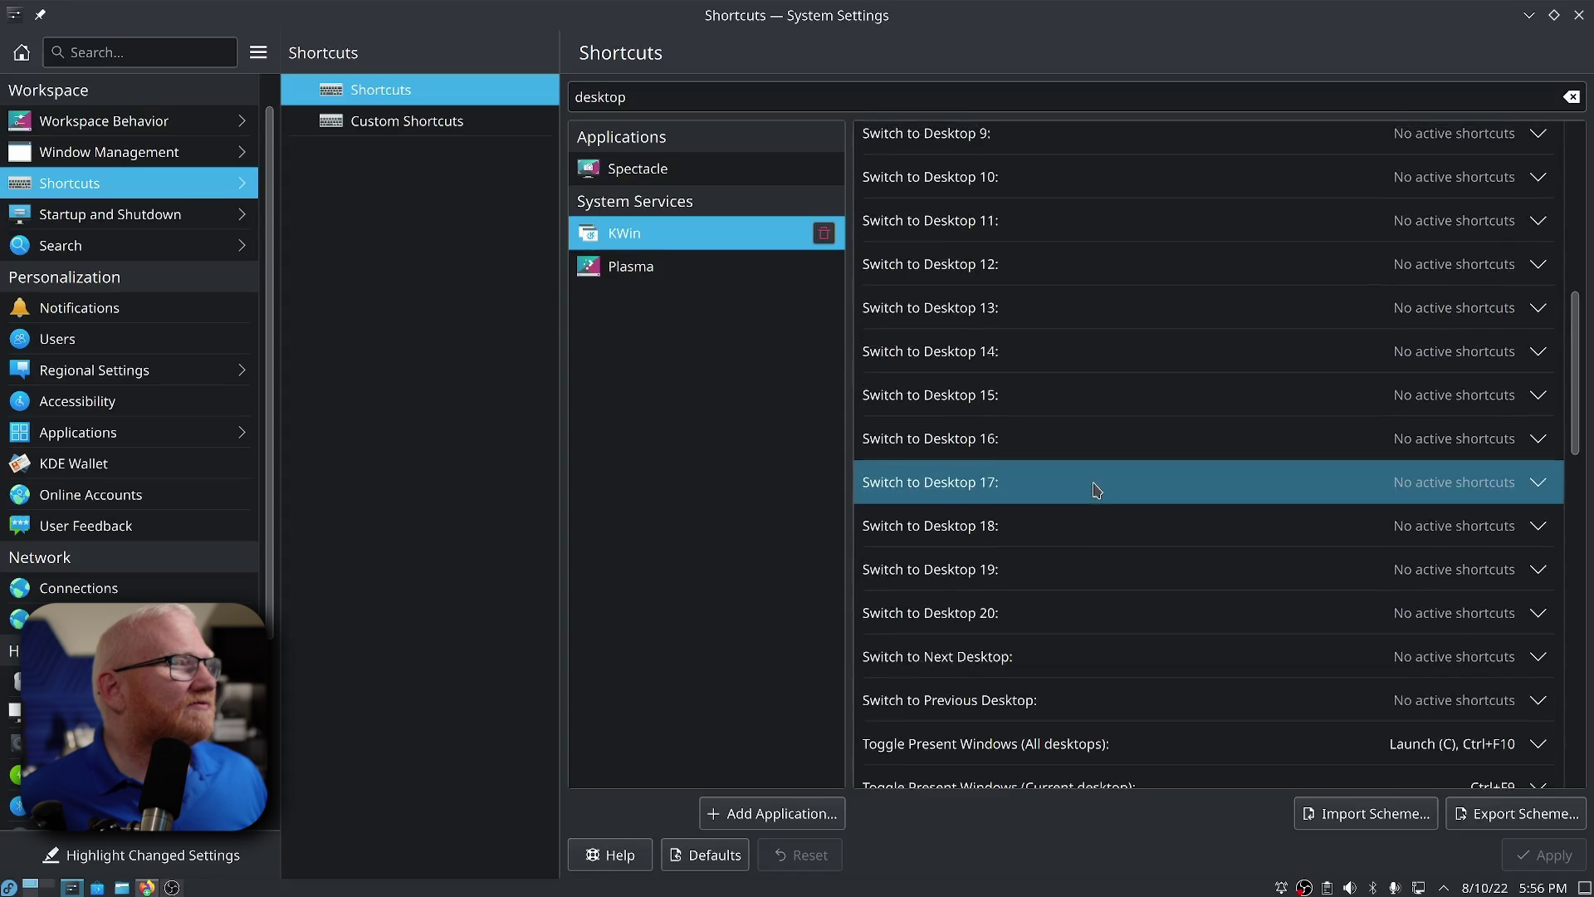
scroll(1086, 499, "down", 1)
scroll(1086, 499, "down", 1)
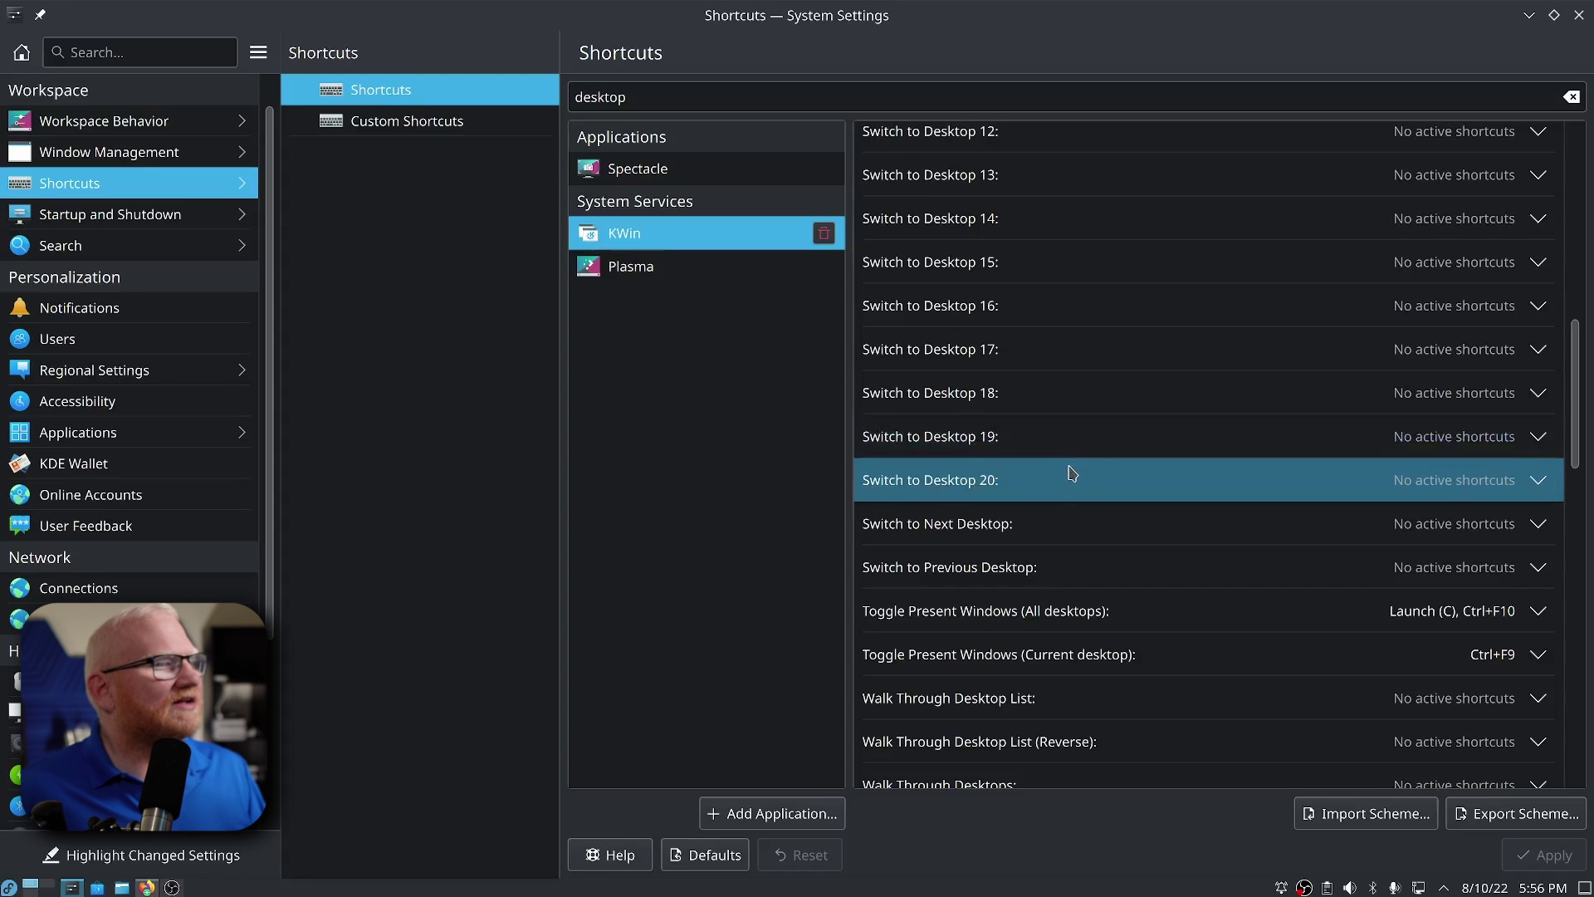
scroll(1055, 472, "up", 3)
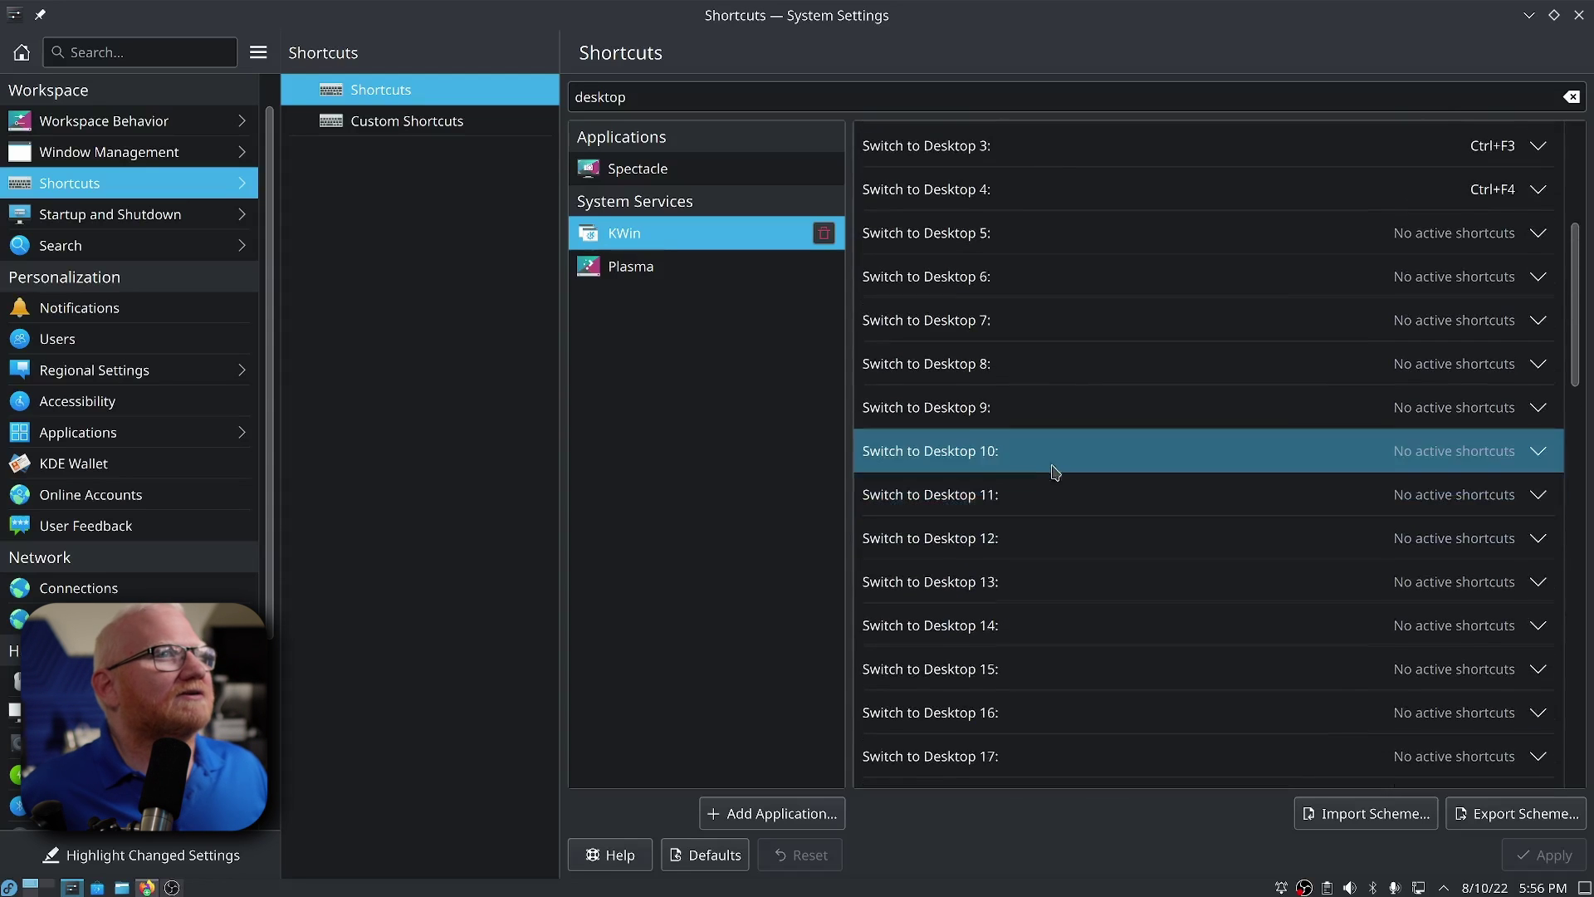
scroll(1055, 472, "up", 1)
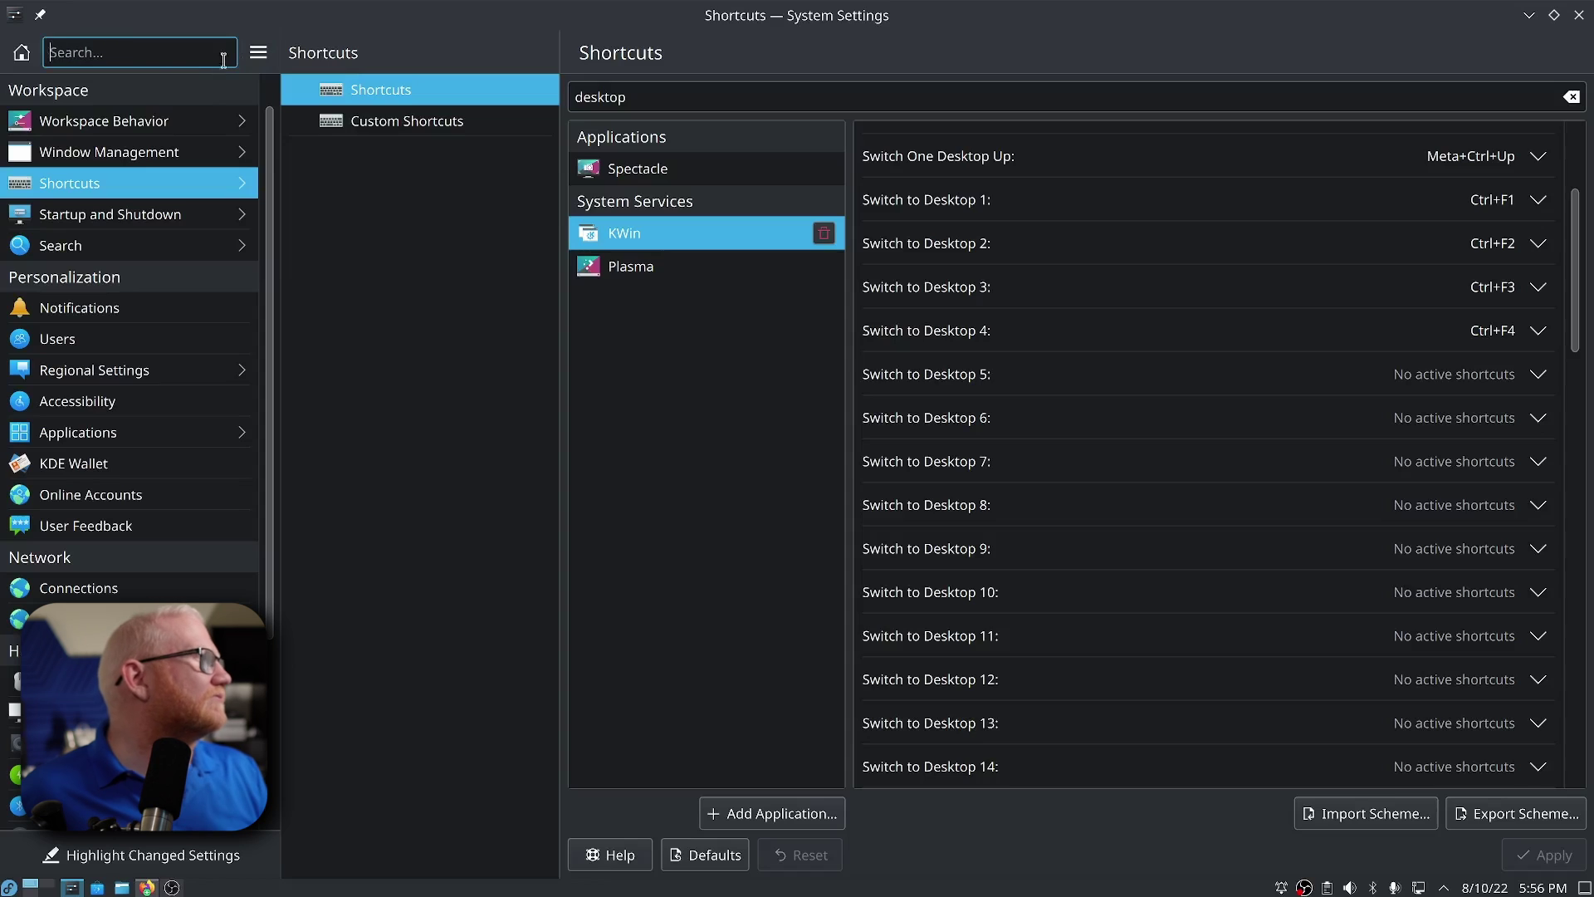
left_click(166, 122)
Step: Delete the extra desktop, set Rows to 1, apply, and scroll over the pager to test switching
left_click(405, 246)
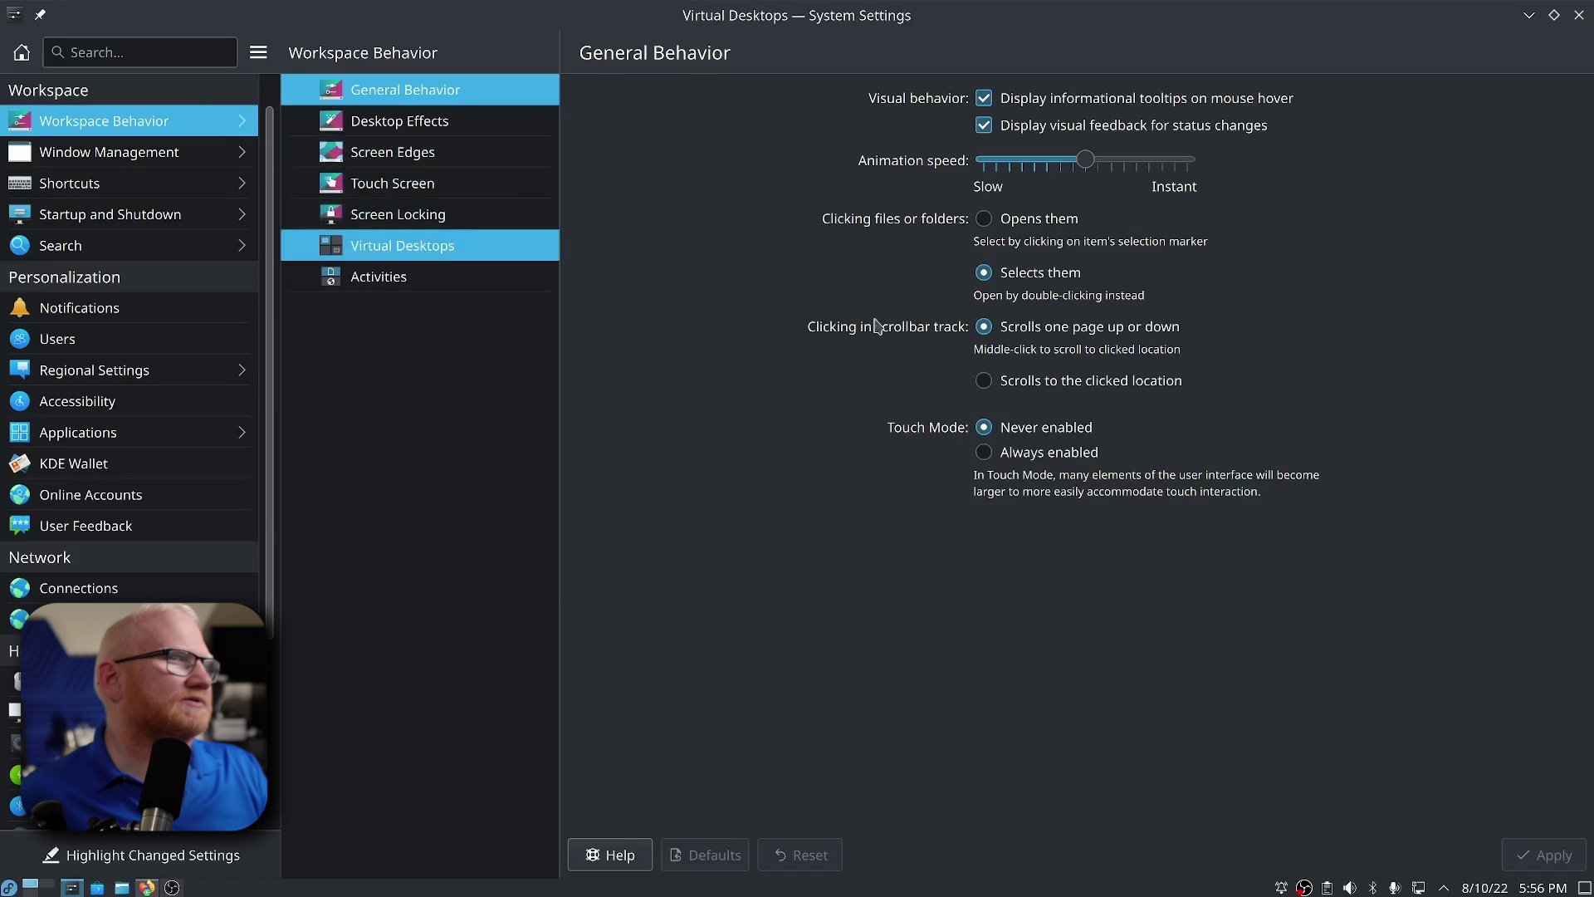
left_click(1563, 251)
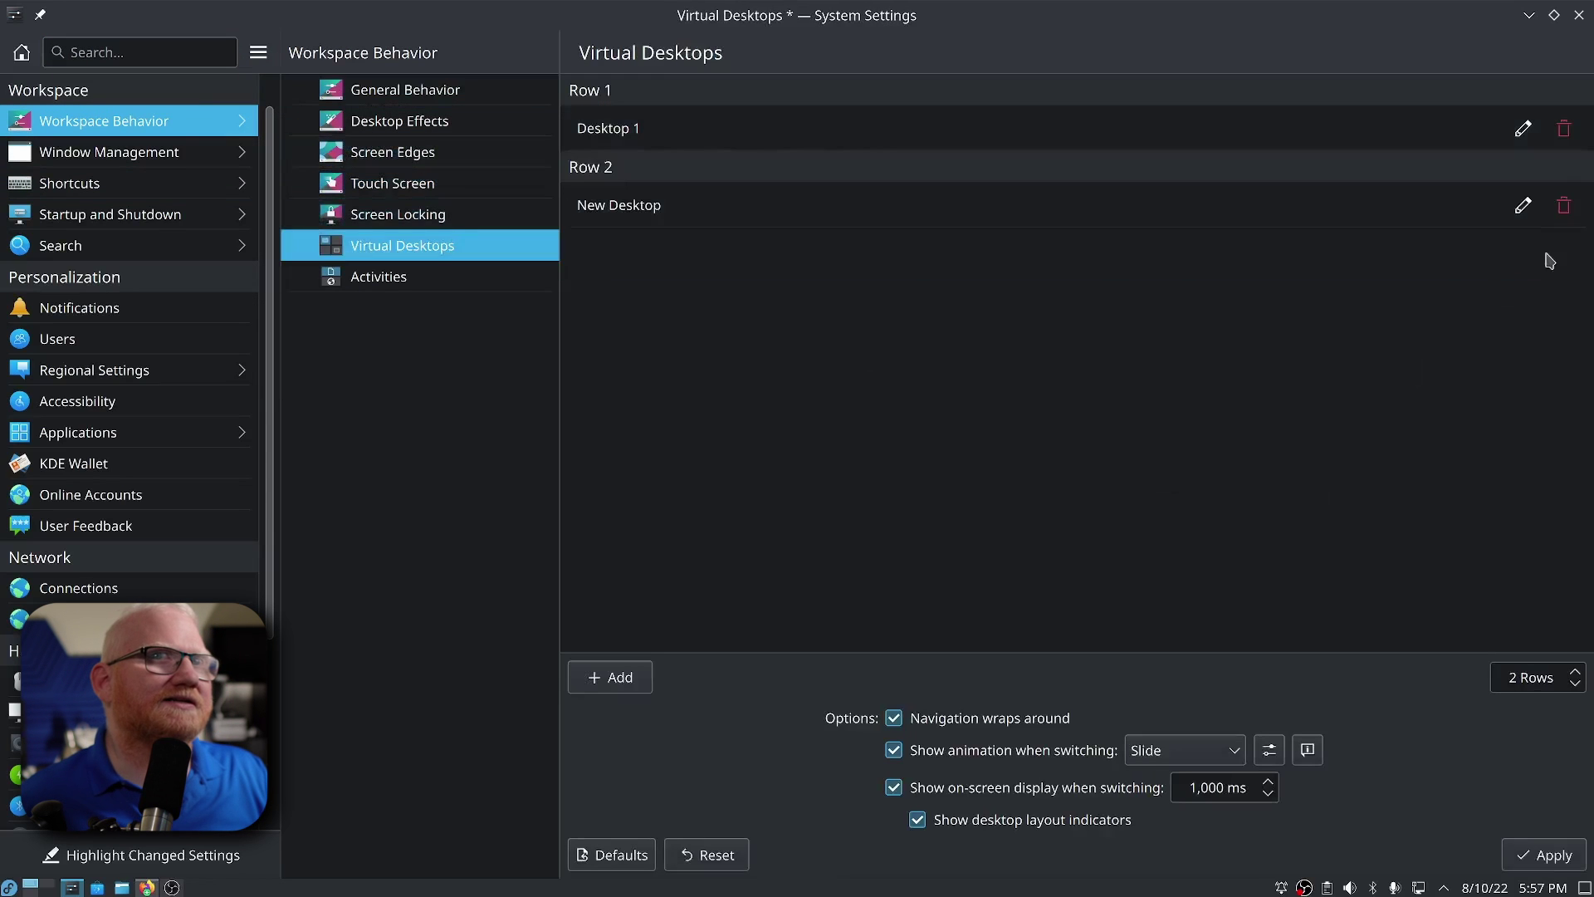
left_click(1576, 684)
left_click(1566, 854)
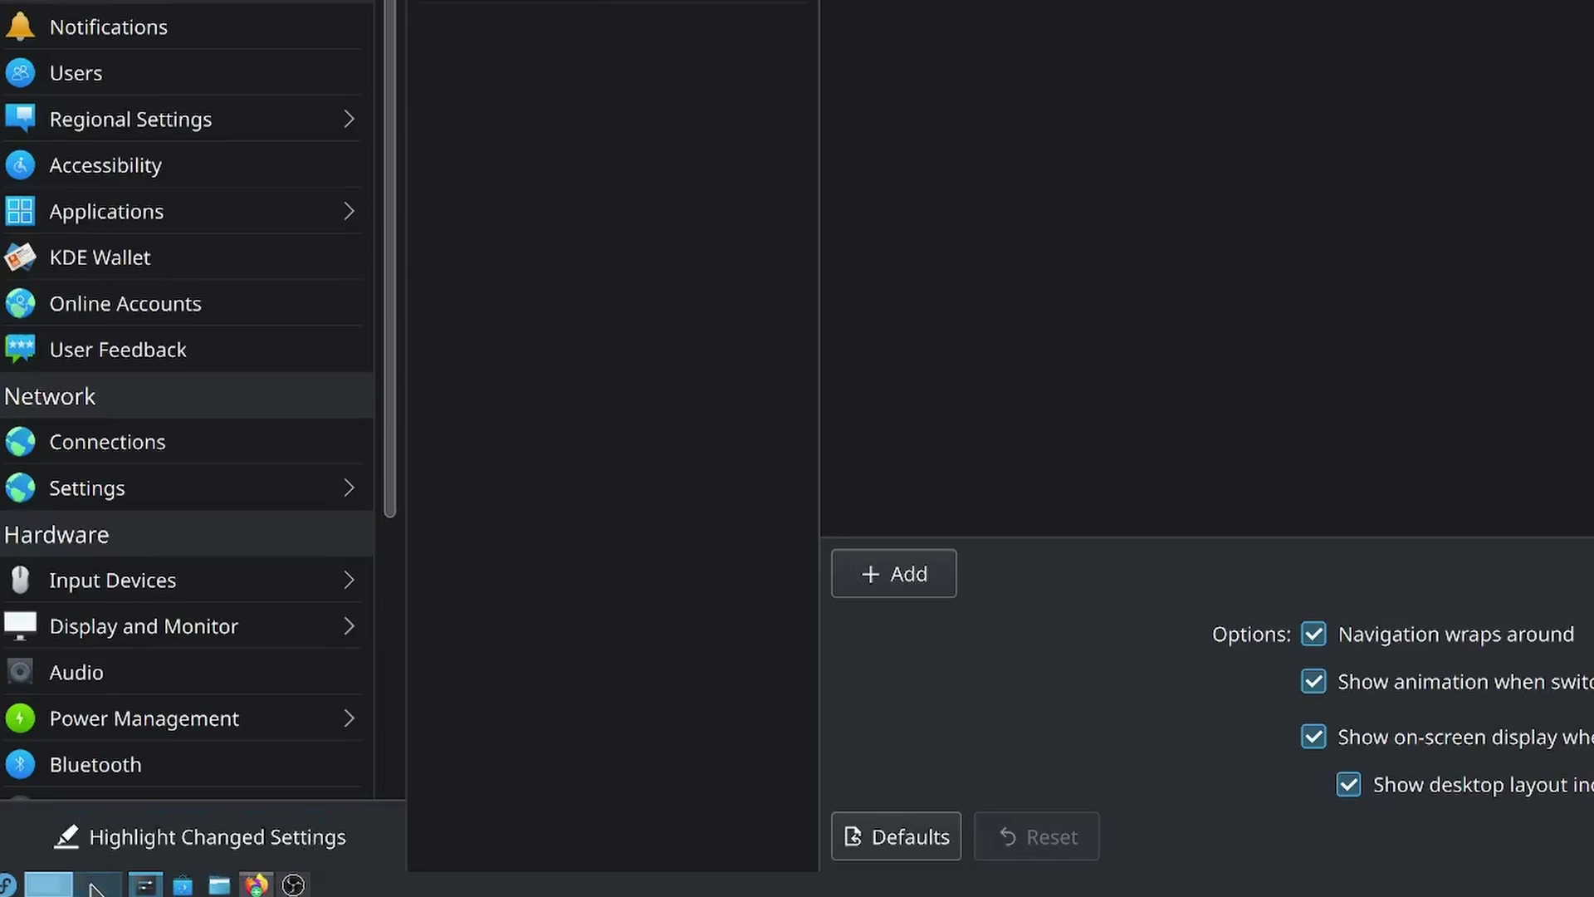
scroll(28, 887, "down", 1)
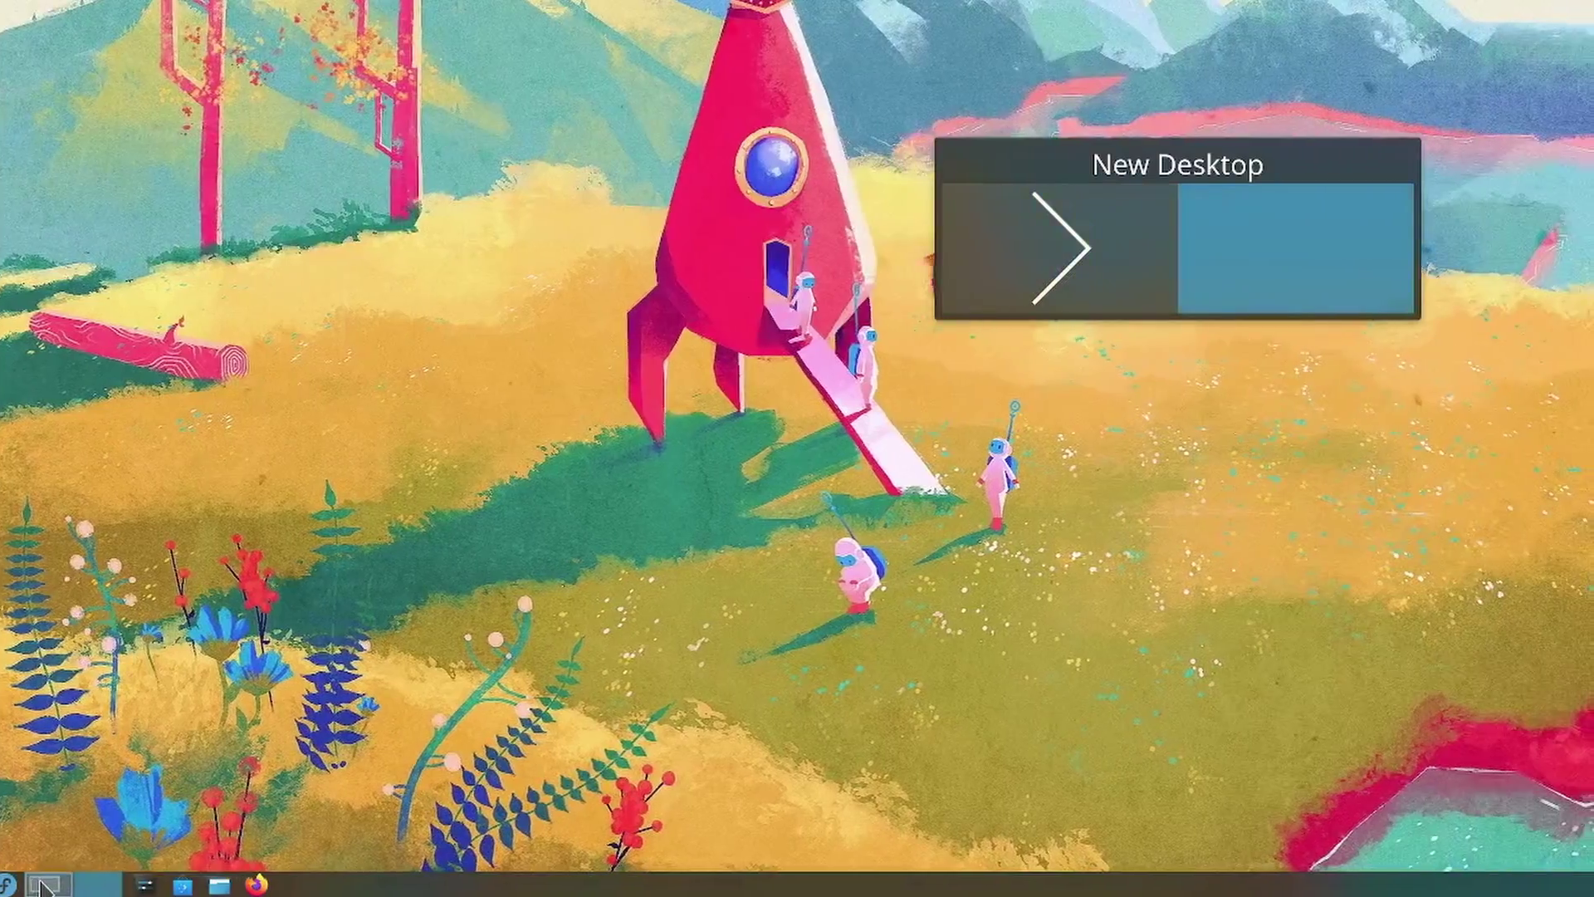
scroll(37, 887, "up", 1)
scroll(62, 887, "down", 1)
scroll(62, 887, "up", 1)
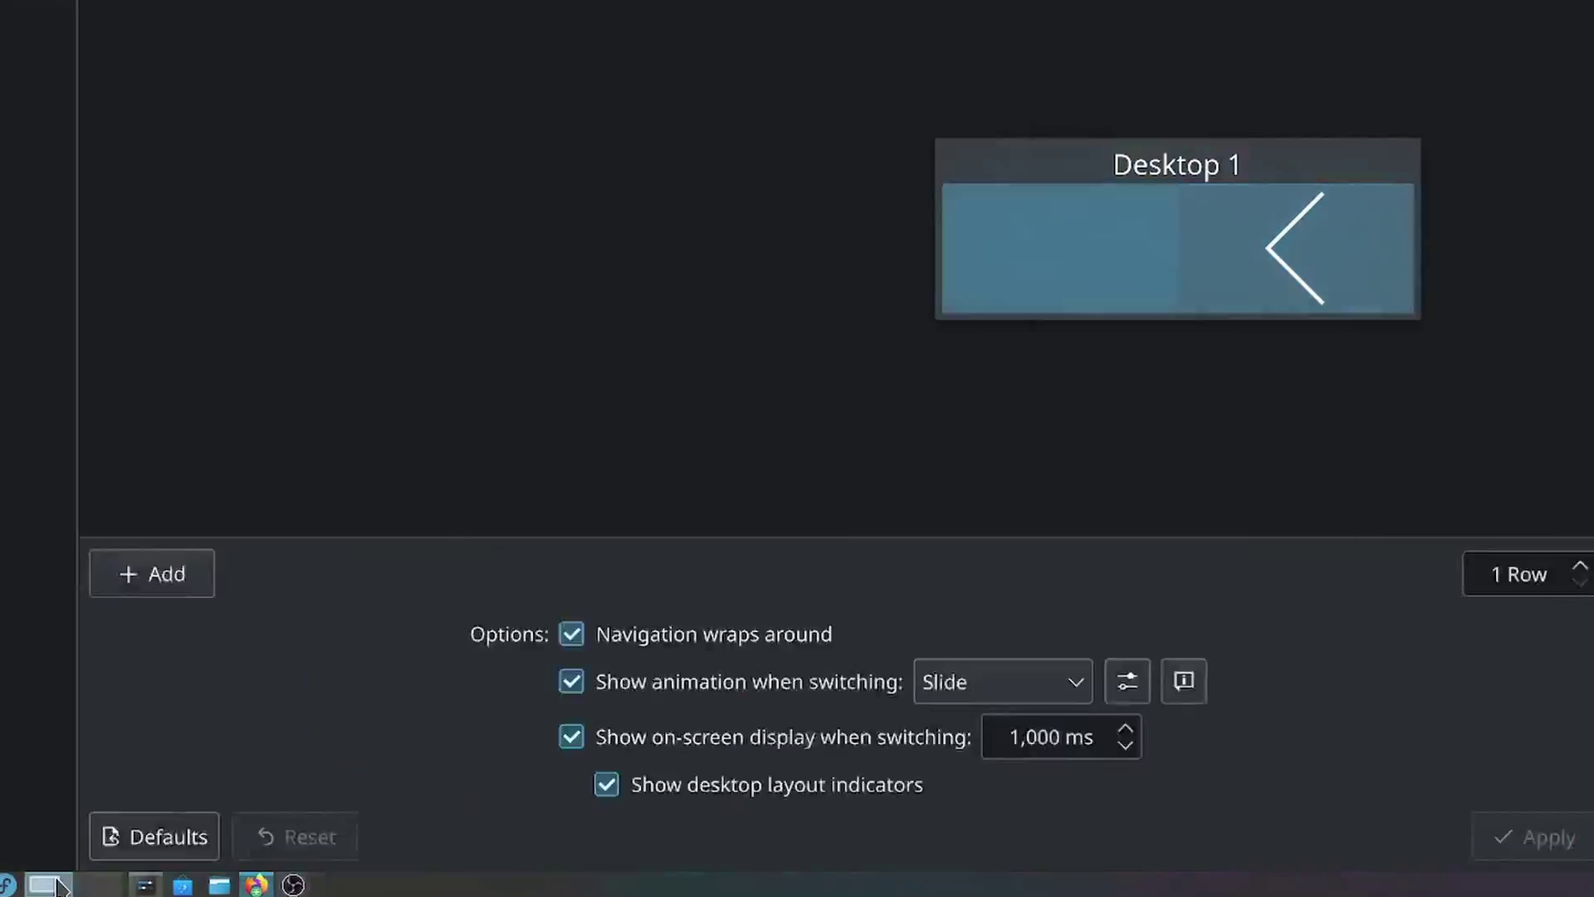